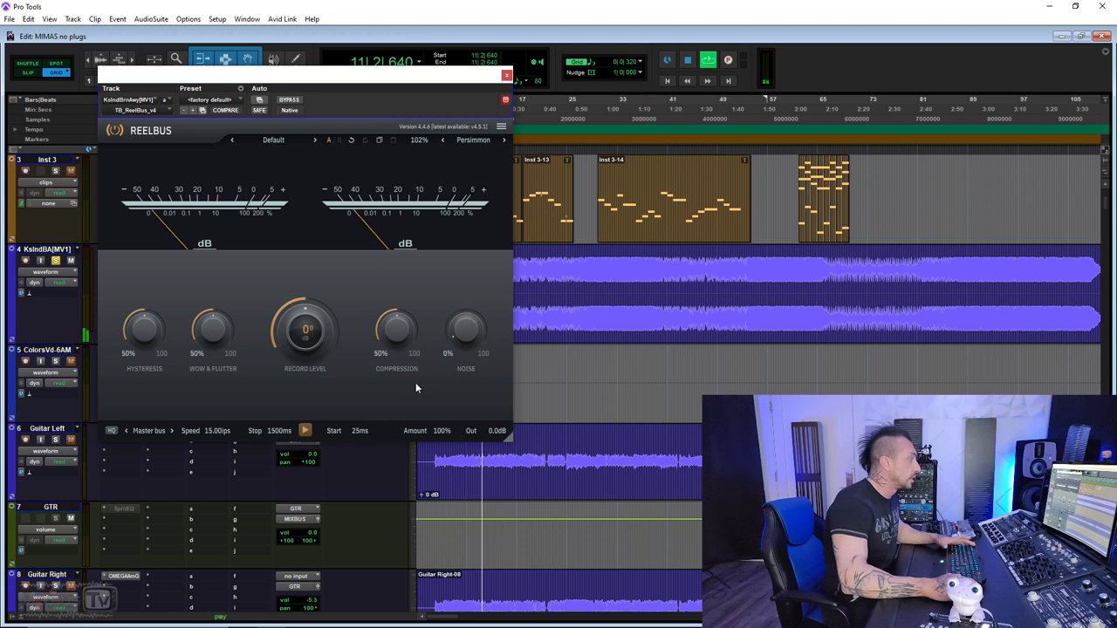
Step: Raise ReelBus's record level to about 6.3 dB during playback and compare the sound with the plug-in bypassed
mouse_move(314, 346)
mouse_down()
mouse_move(311, 303)
mouse_move(300, 340)
mouse_up()
click(289, 100)
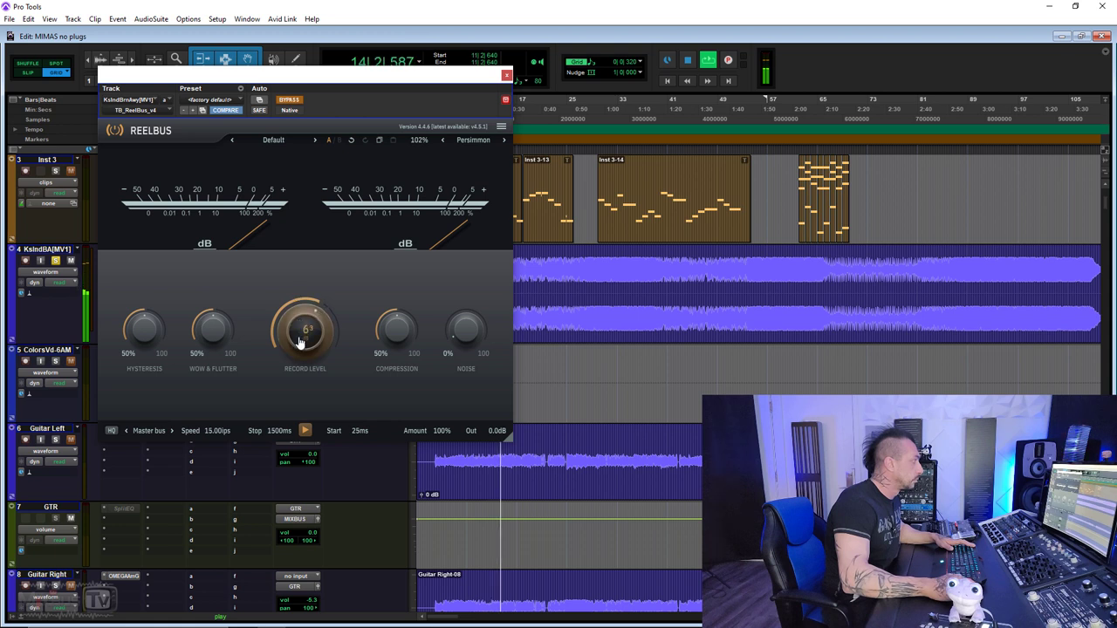
click(289, 100)
Step: Lower ReelBus's compression to 0%, compare it repeatedly with the bypassed signal, and stop playback
drag(395, 325, 374, 437)
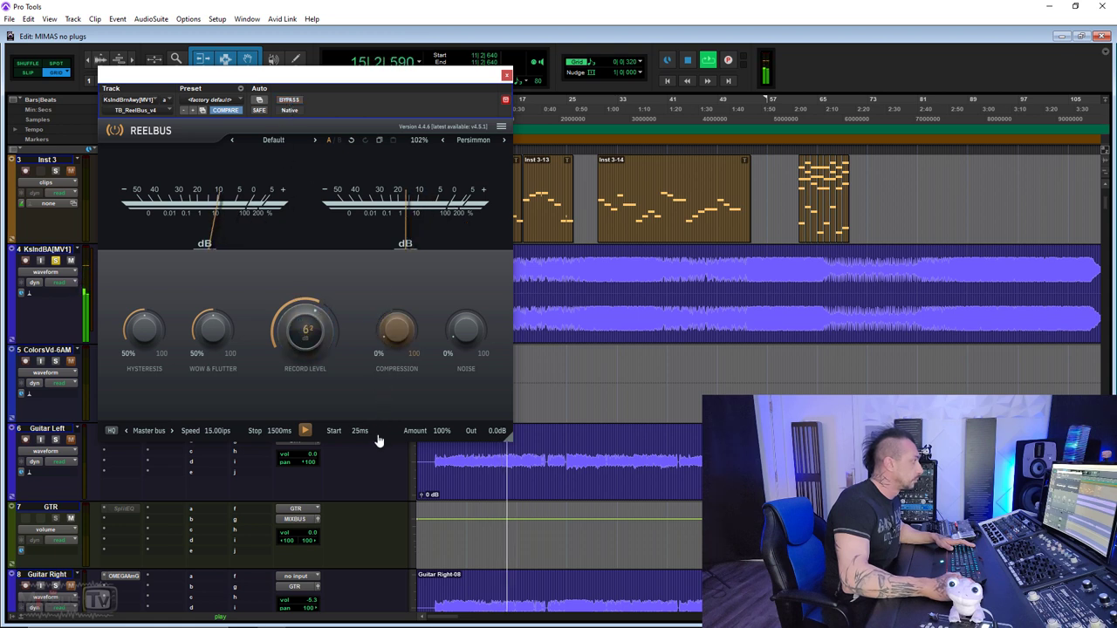
click(296, 103)
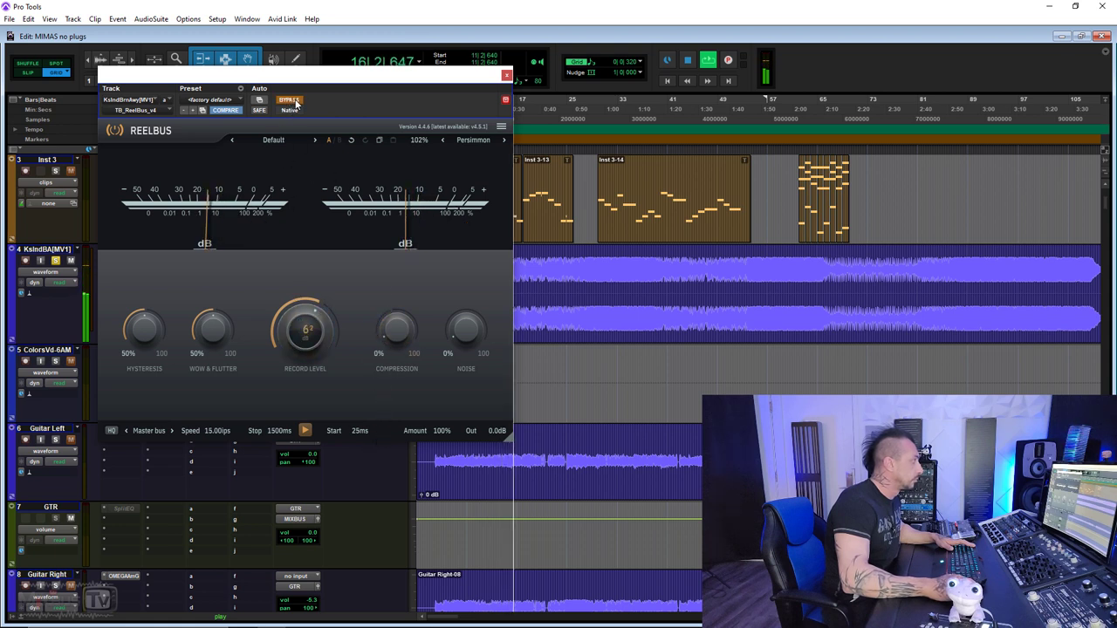
click(296, 103)
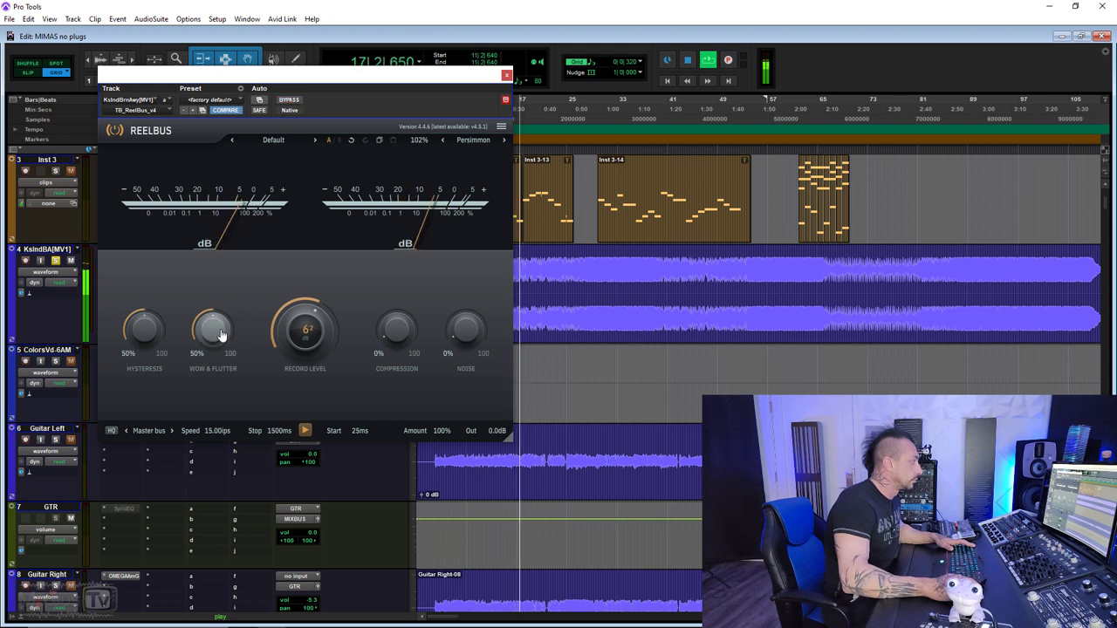
click(291, 102)
click(291, 102)
key(space)
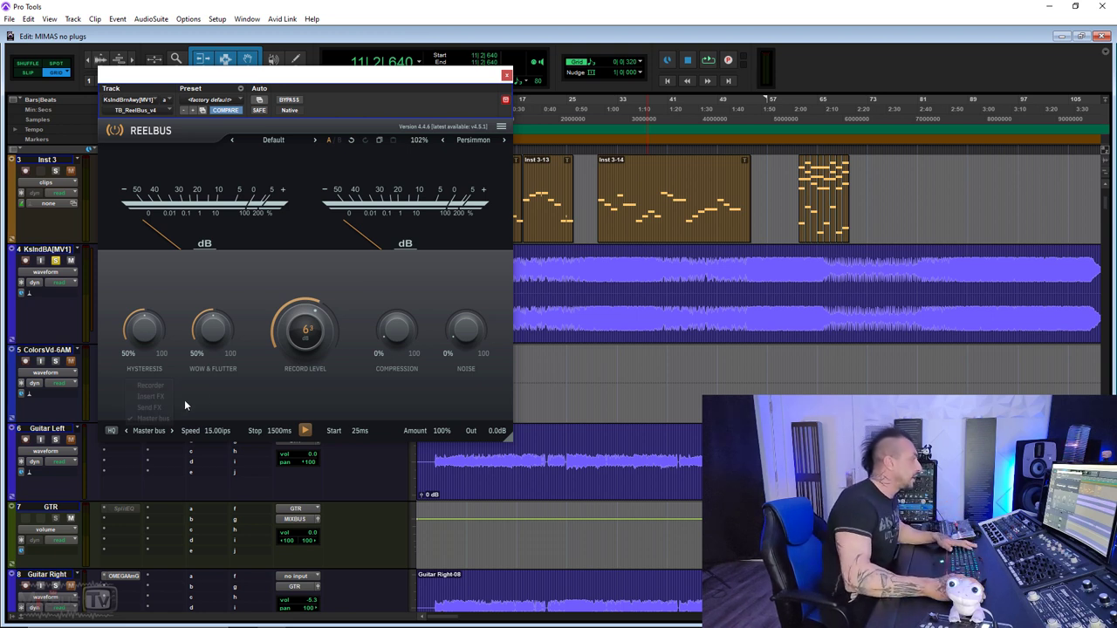
Step: Switch ReelBus from Master bus to Recorder mode and enlarge its interface to 134%
click(146, 440)
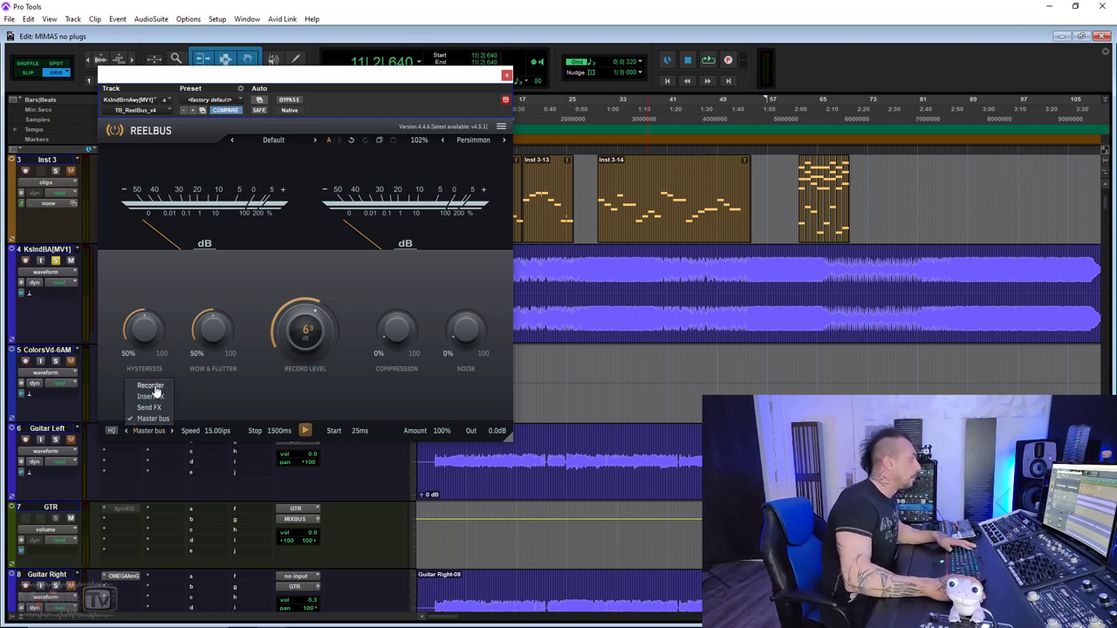
click(150, 389)
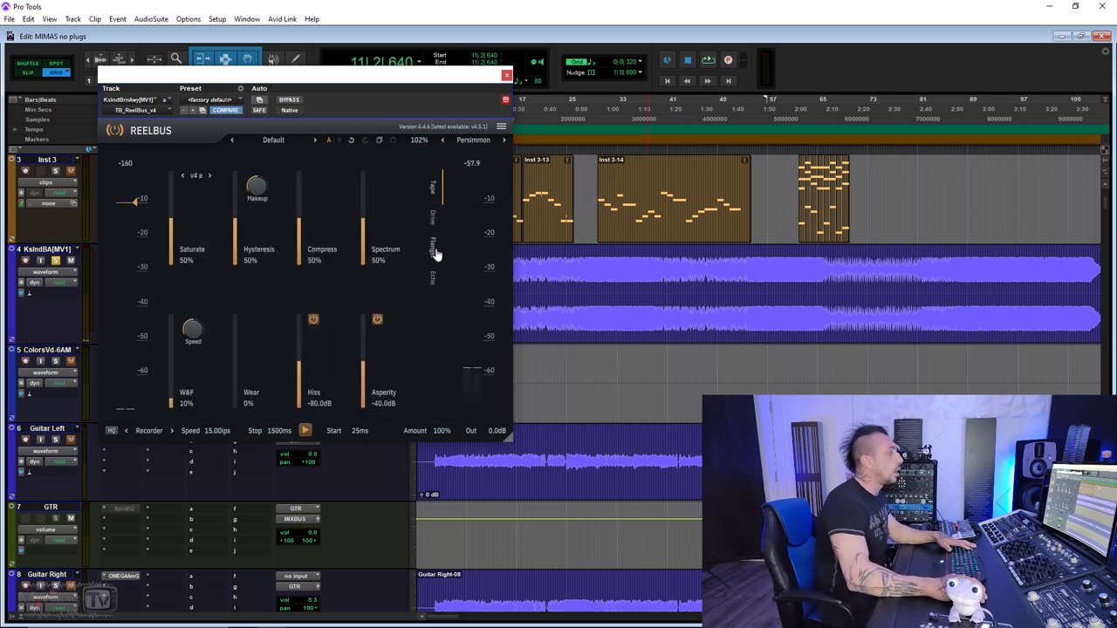
drag(510, 438, 638, 444)
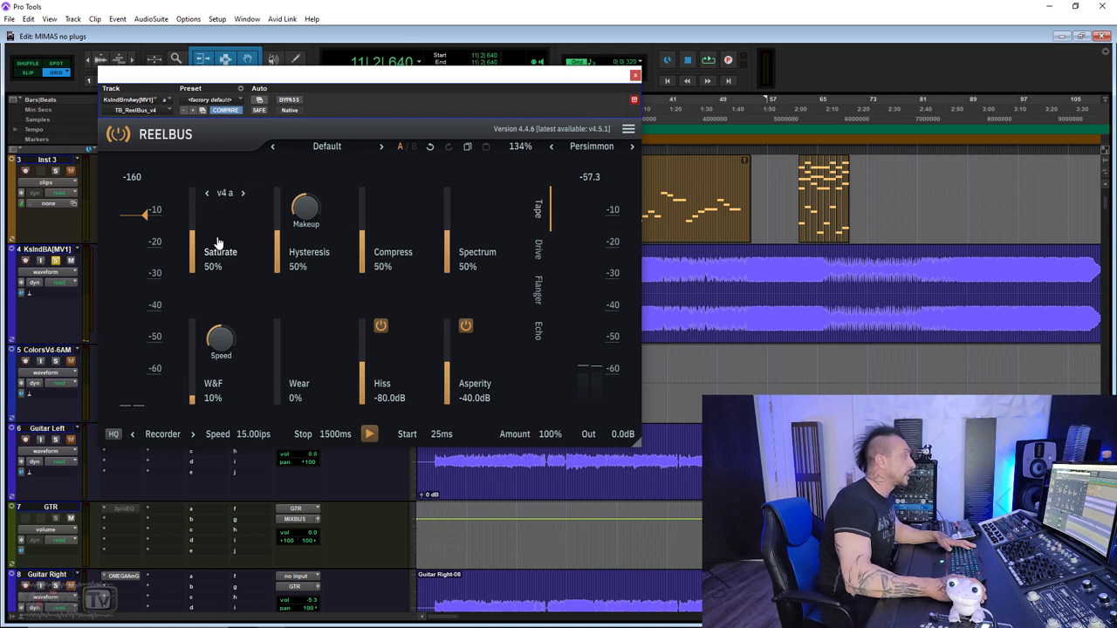
Step: Try the Ferox saturation type and reset the type to v4 a
click(225, 194)
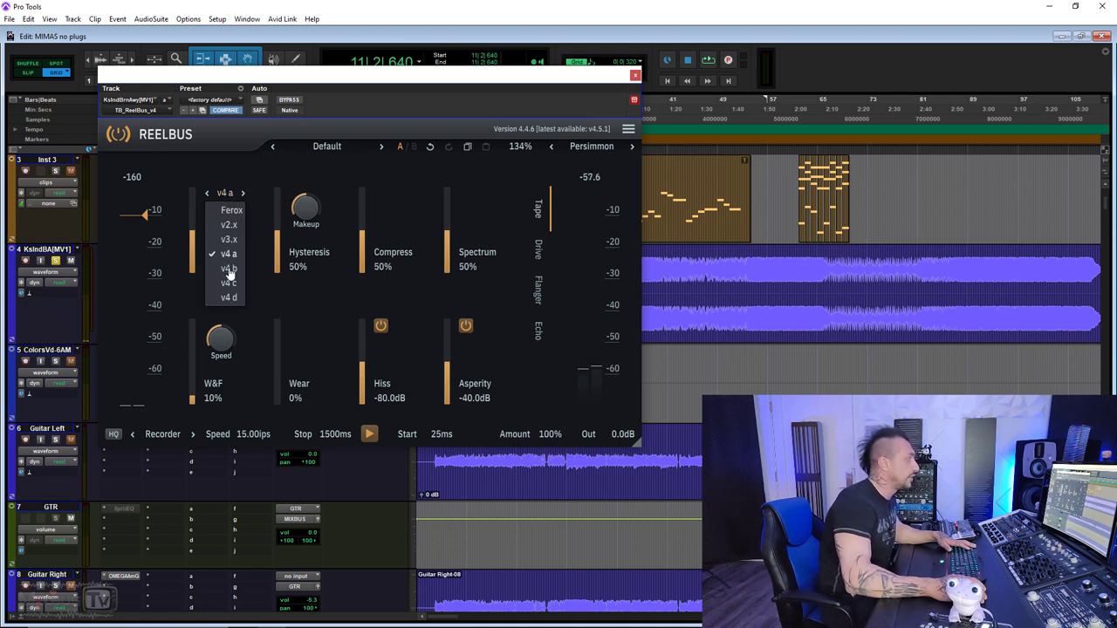
click(232, 211)
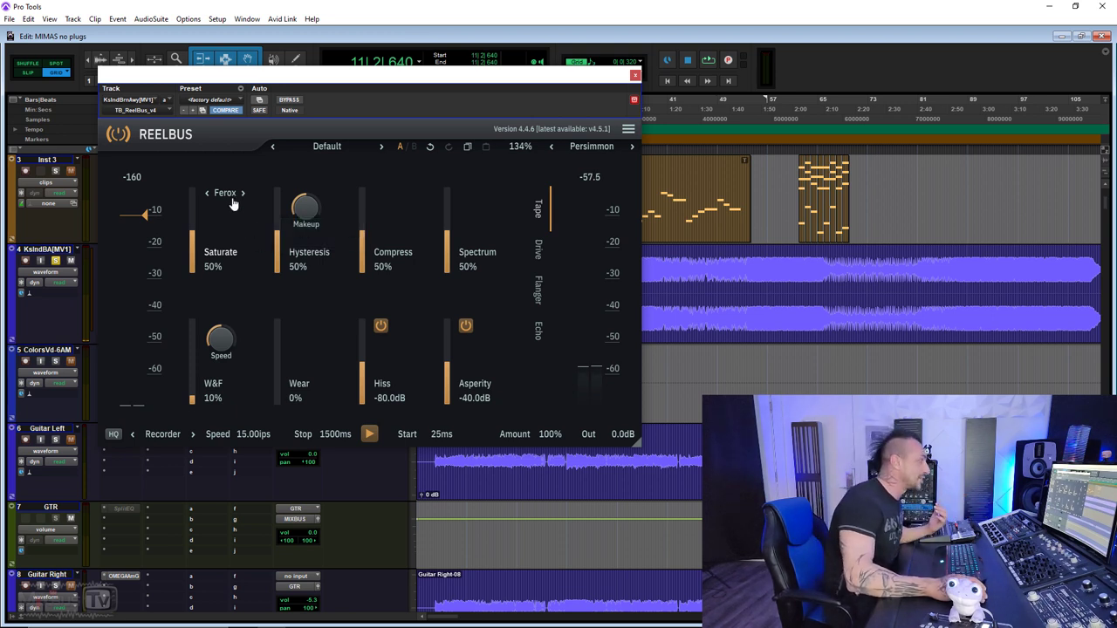
alt+click(232, 200)
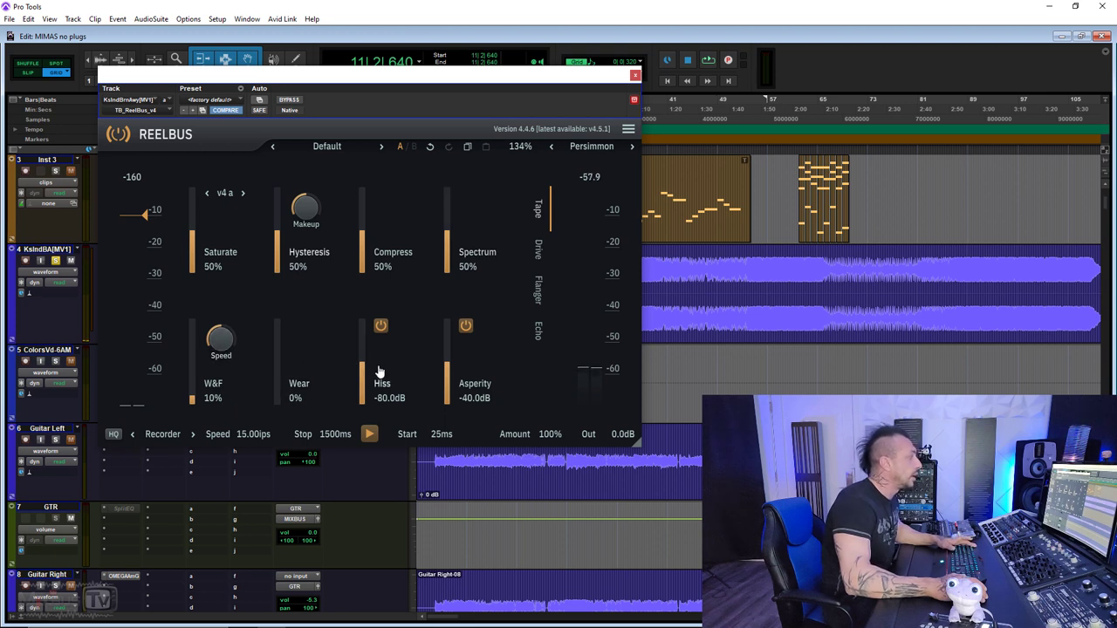
Step: Reduce Hiss to -120 dB, audition Wear at 100% during playback, and lower Wear to about 35%
drag(362, 373, 362, 444)
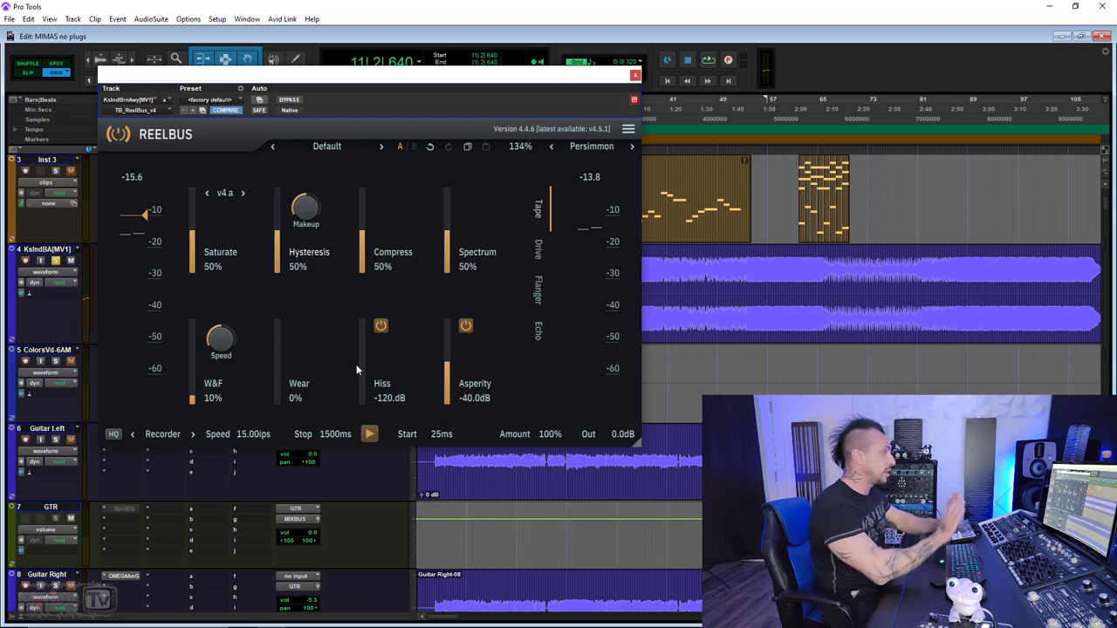
drag(298, 374, 279, 183)
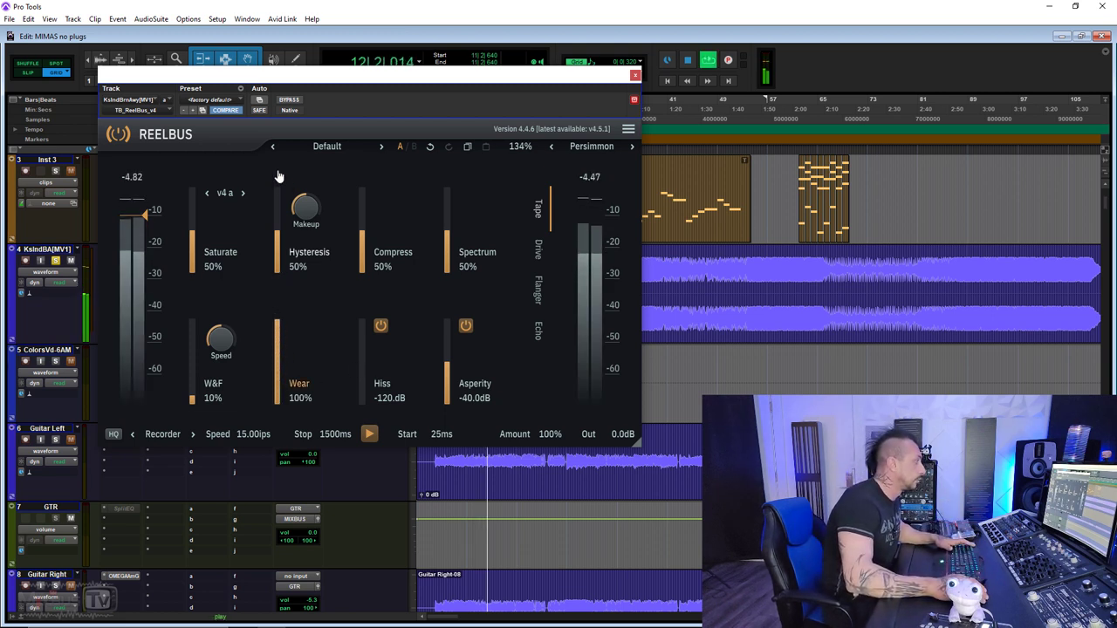
drag(279, 314, 281, 432)
Step: Set Hysteresis to 47%, Compress to 70% and Saturate to 100%, using the Ferox saturation type
mouse_move(282, 243)
mouse_down()
mouse_move(280, 303)
mouse_move(281, 255)
mouse_up()
mouse_move(362, 234)
mouse_down()
mouse_move(364, 186)
mouse_move(363, 218)
mouse_up()
drag(192, 249, 199, 151)
click(243, 193)
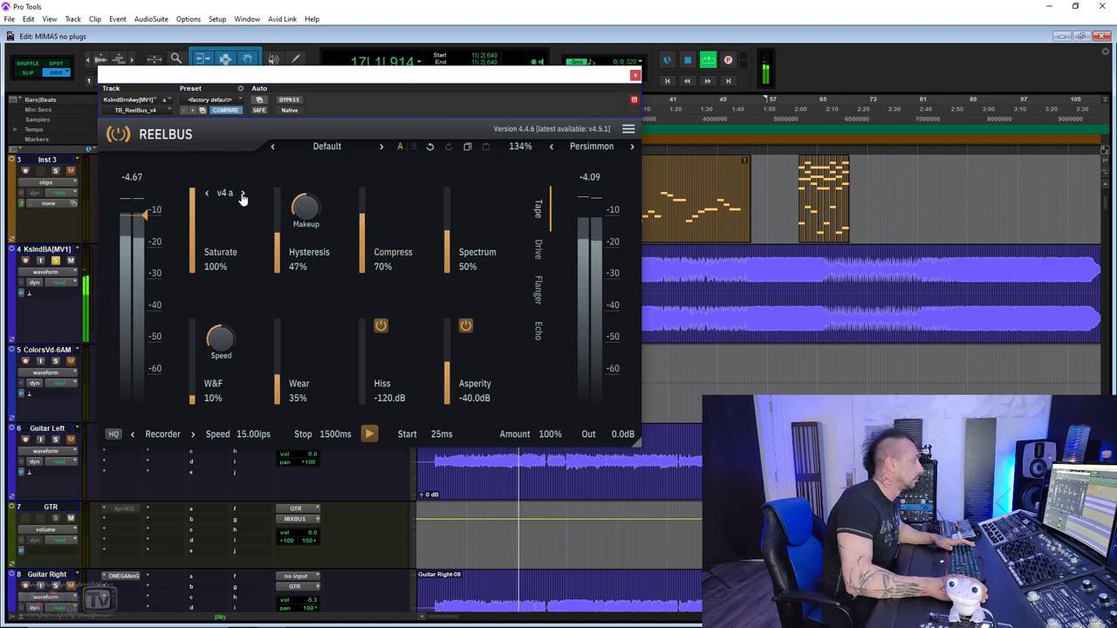
click(242, 193)
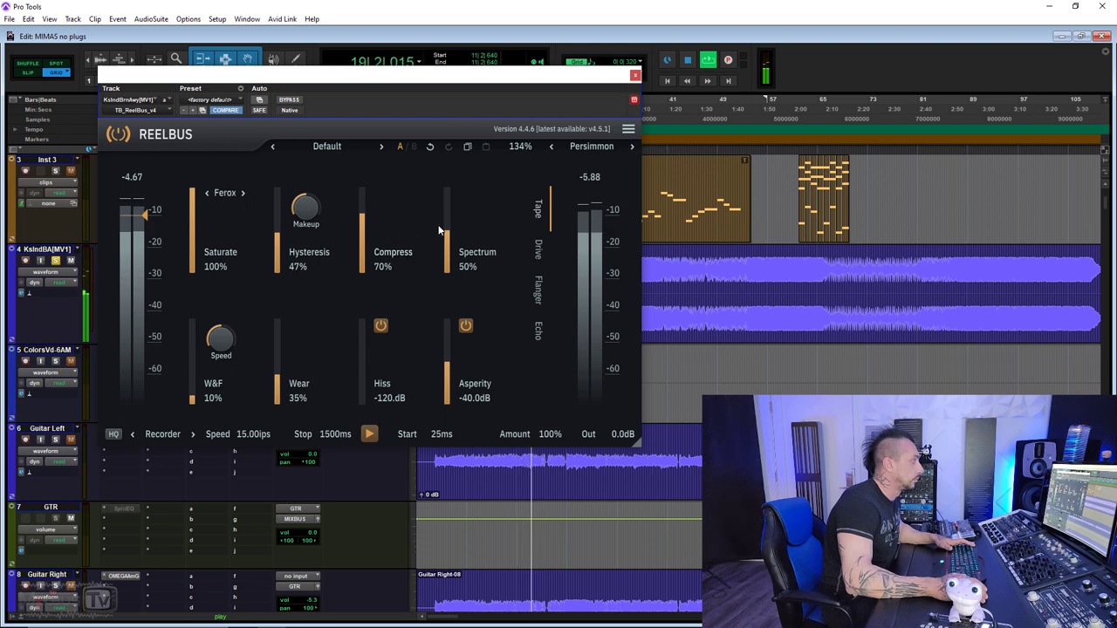
Step: Audition a 20 dB boost at 4349 Hz on the Drive curve's middle band and return the band to nearly flat
click(539, 250)
drag(381, 298, 452, 210)
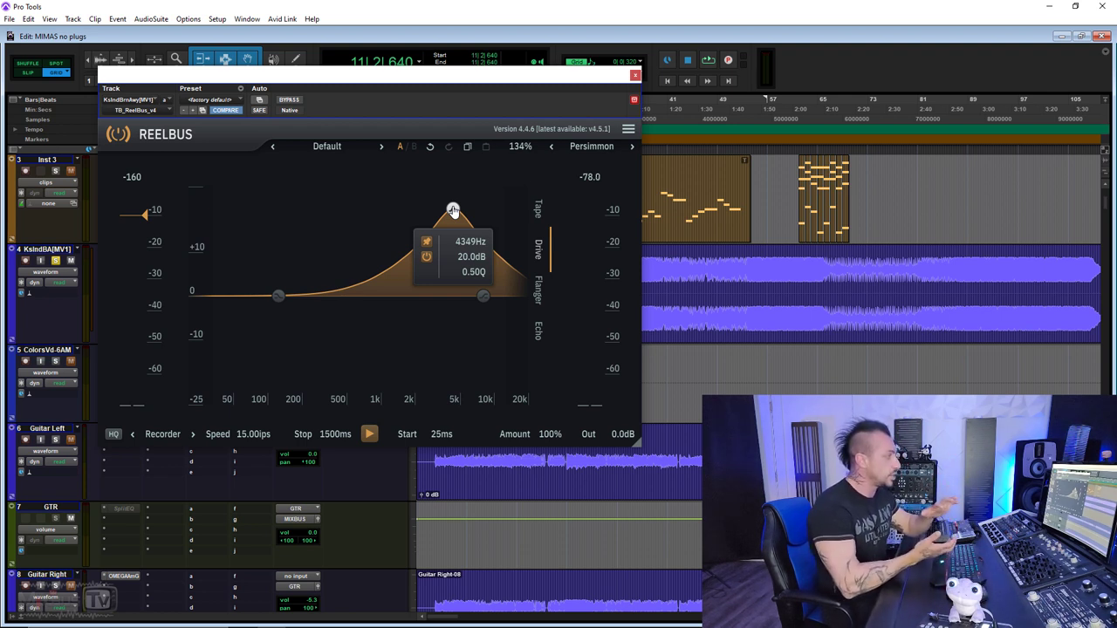
key(space)
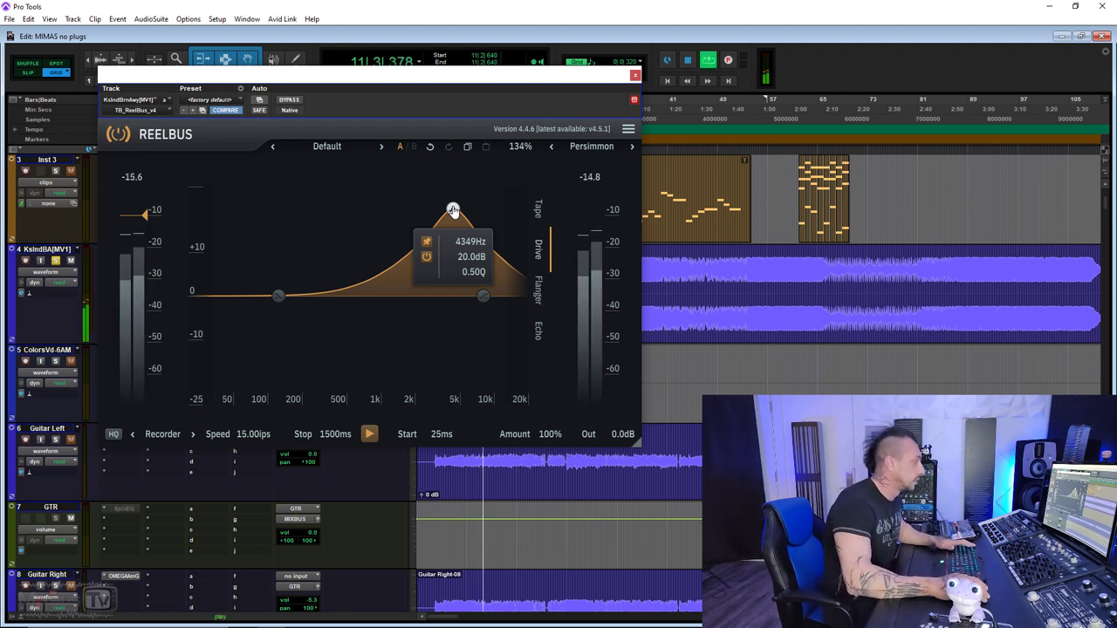
drag(453, 211, 440, 299)
key(space)
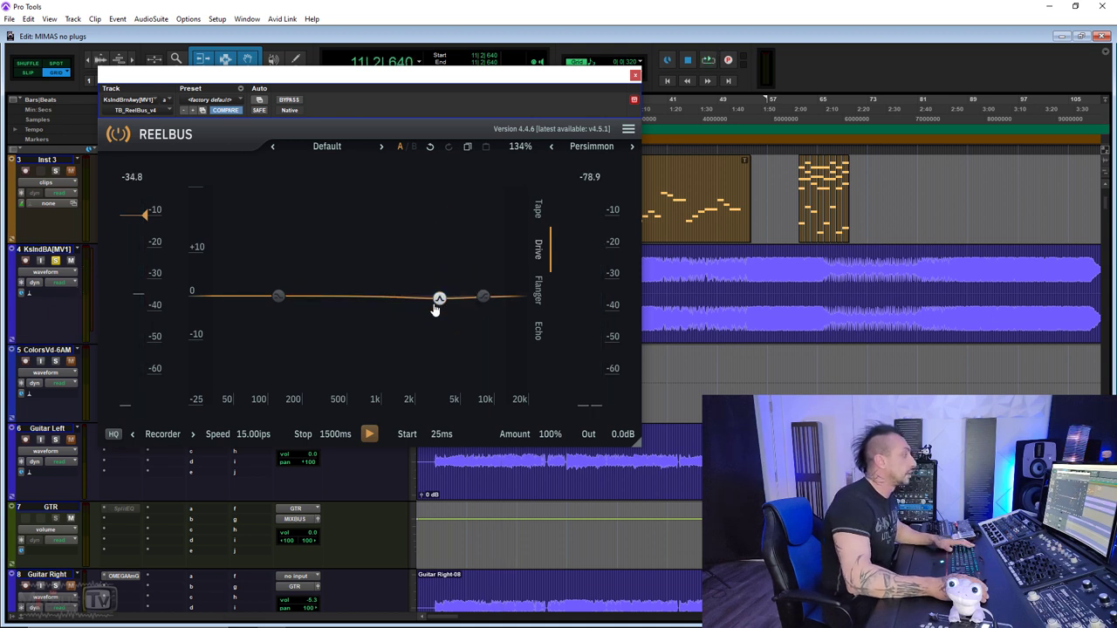
click(162, 434)
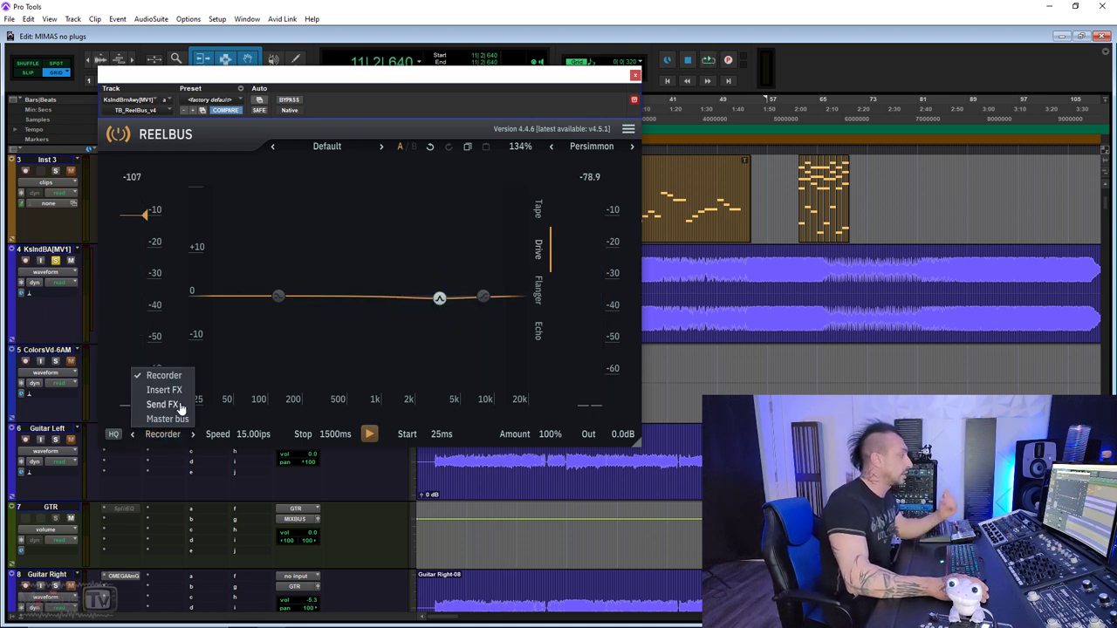
click(416, 350)
Step: Turn on ReelBus's Flanger and both of its Echo sections while the track plays
click(538, 289)
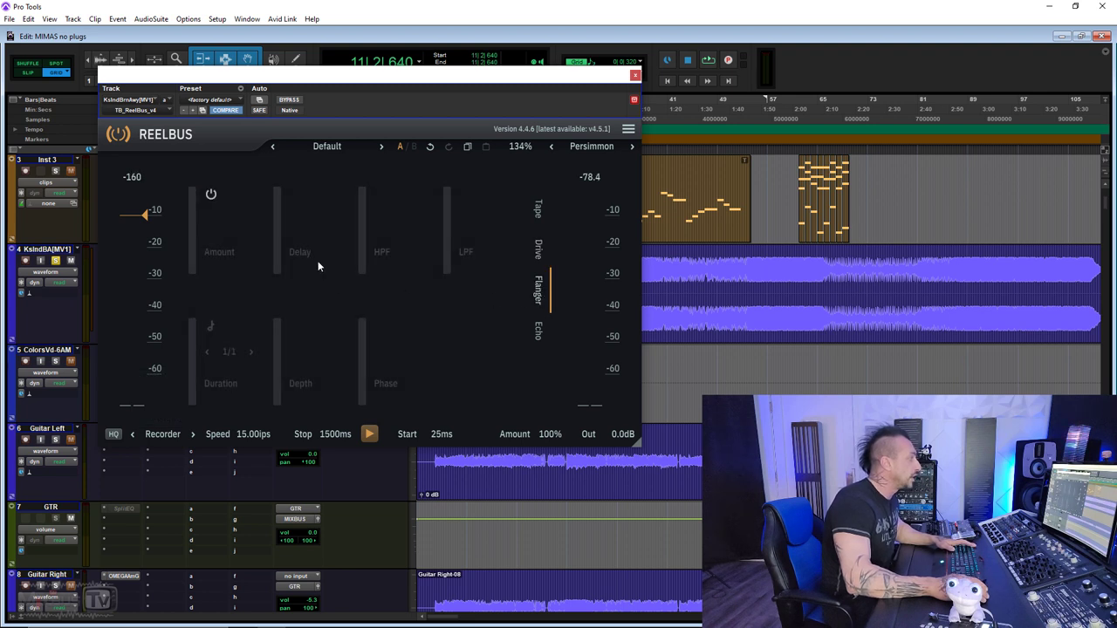
key(space)
click(211, 193)
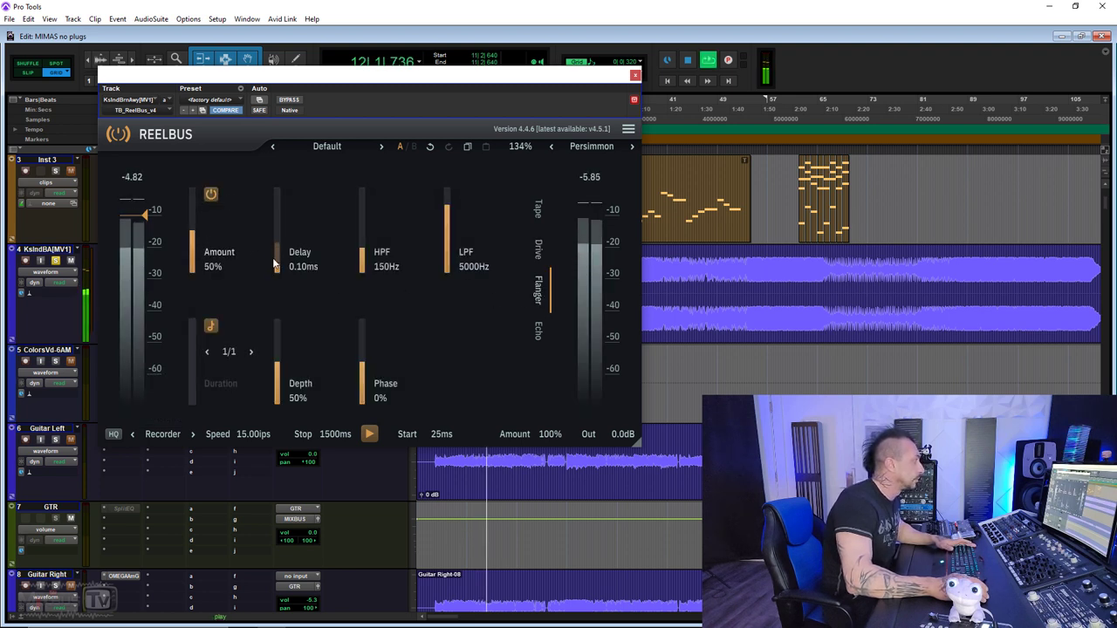
click(538, 330)
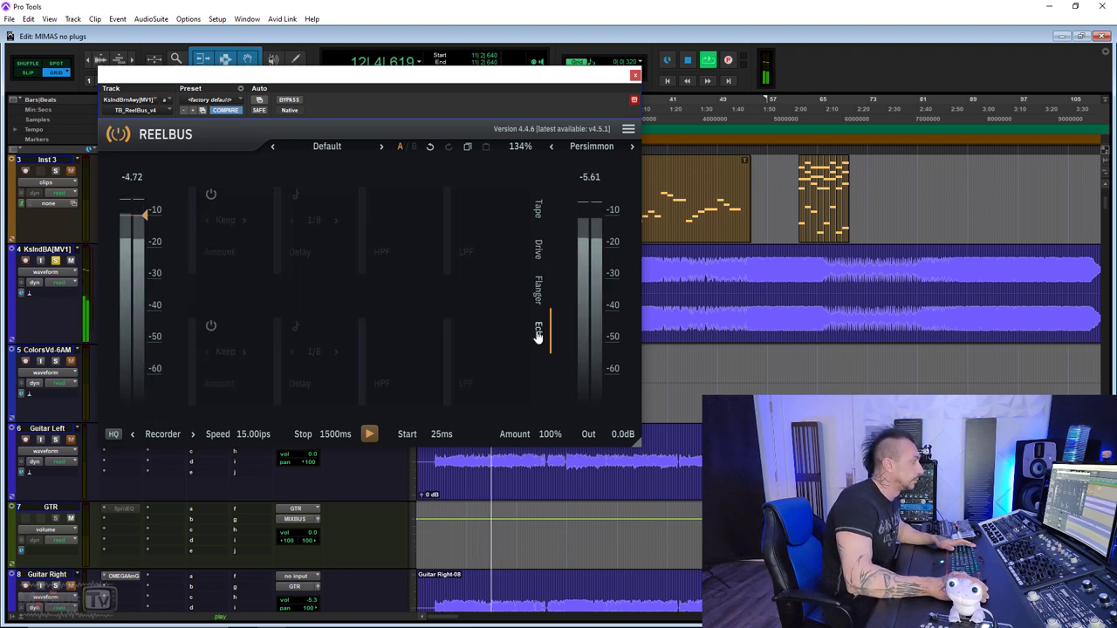
click(210, 193)
click(210, 325)
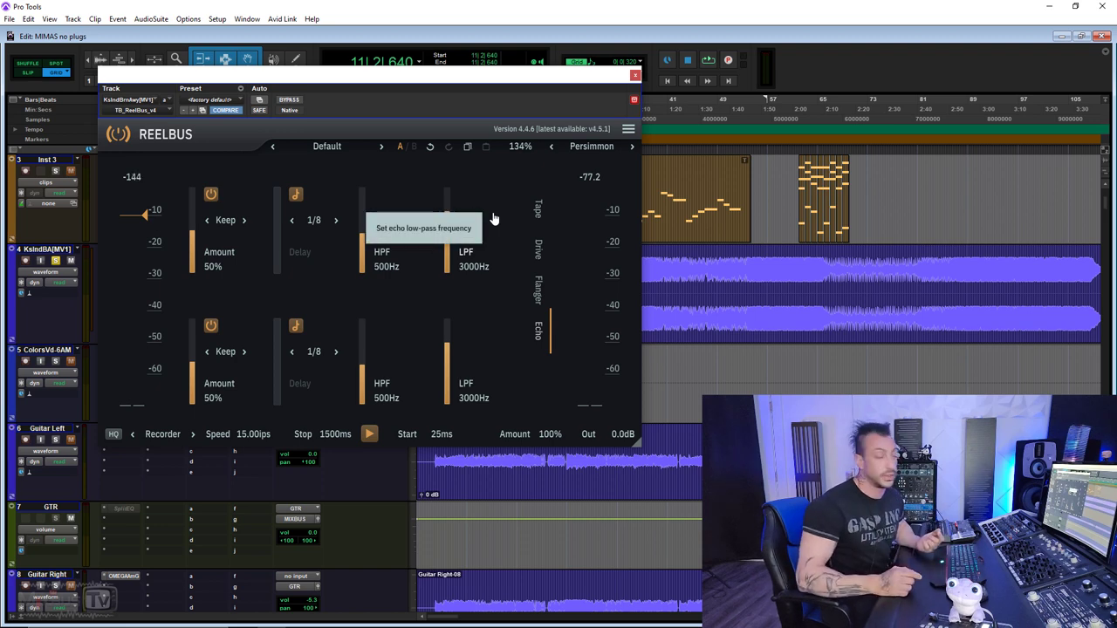
Step: Close ReelBus and show the TDR Limiter 6 GE and TDR Nova GE inserts of the KsIndBA[MV1] track
click(634, 76)
click(124, 261)
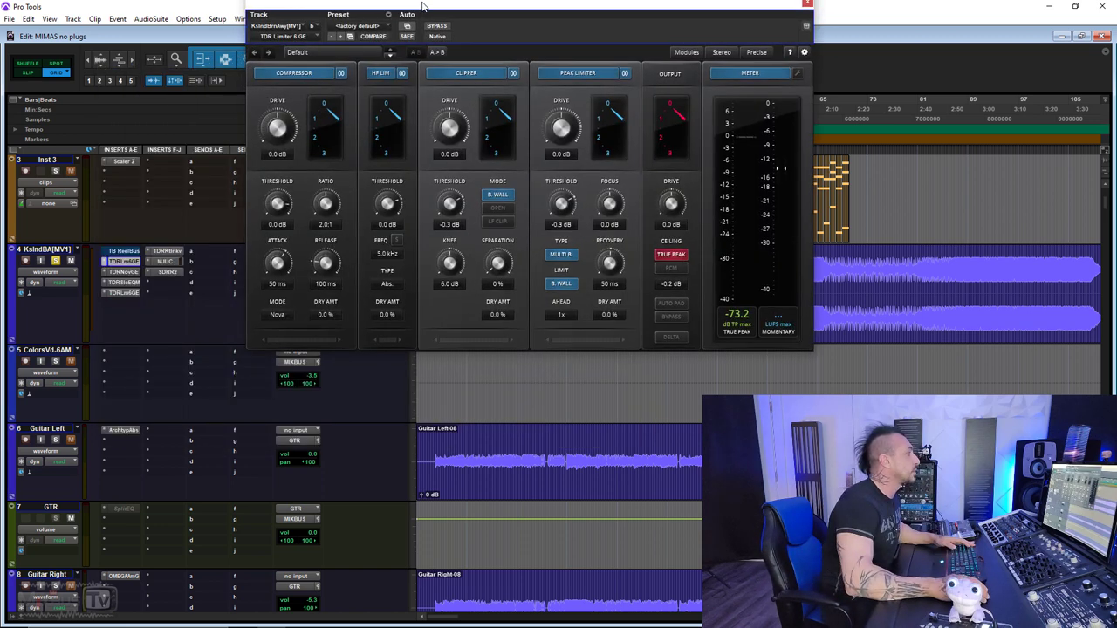
click(123, 271)
drag(222, 14, 457, 7)
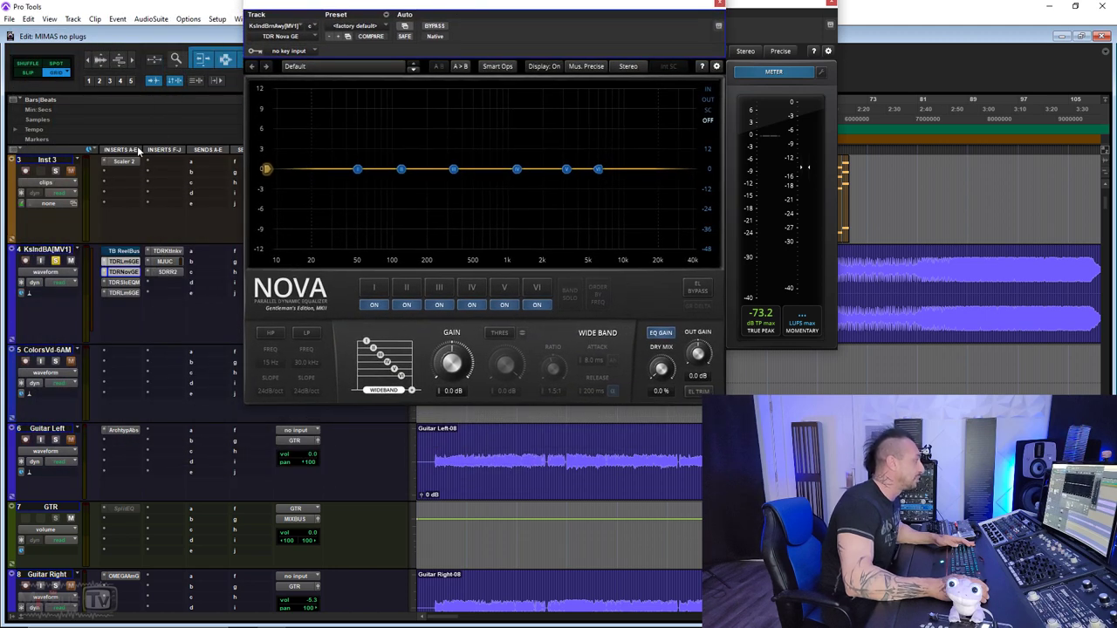
Step: Show the track's TDR SlickEQ M and second TDR Limiter 6 GE inserts, arranging the plug-in windows side by side
click(127, 282)
drag(373, 18, 512, 28)
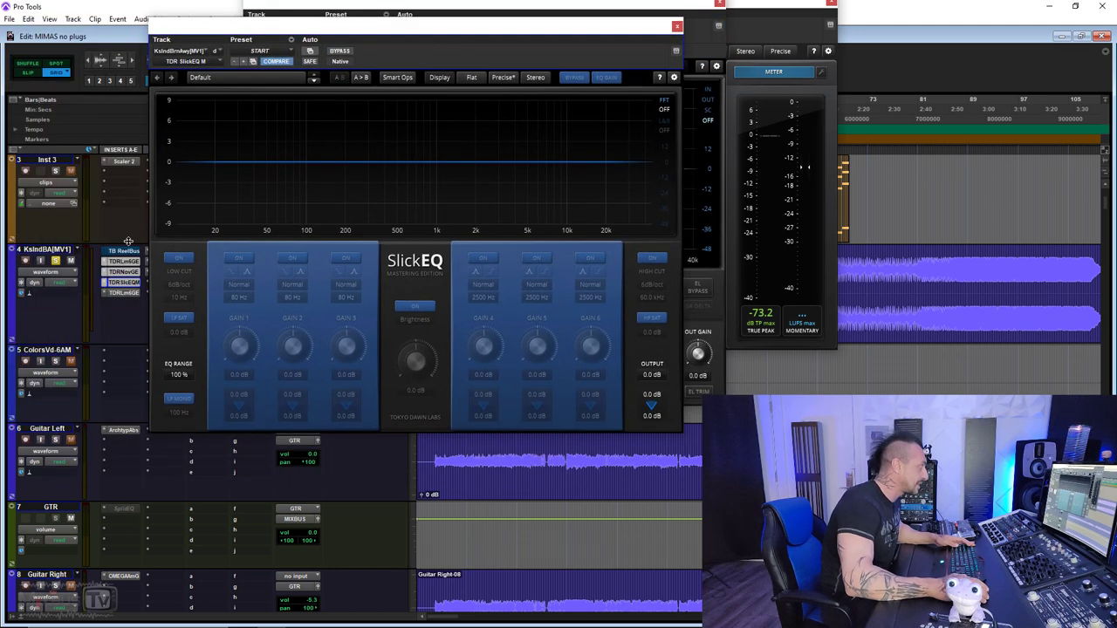
click(125, 293)
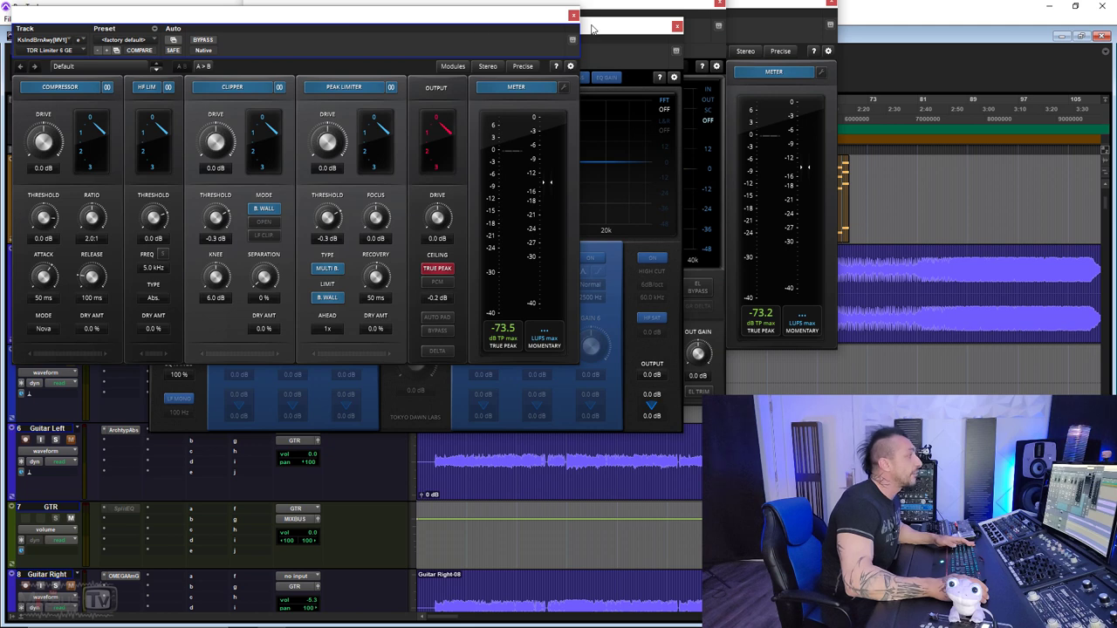
drag(622, 30, 713, 10)
drag(205, 12, 381, 59)
Step: Look at the TDR Kotelnikov compressor insert, and close it and the SlickEQ M window
click(169, 252)
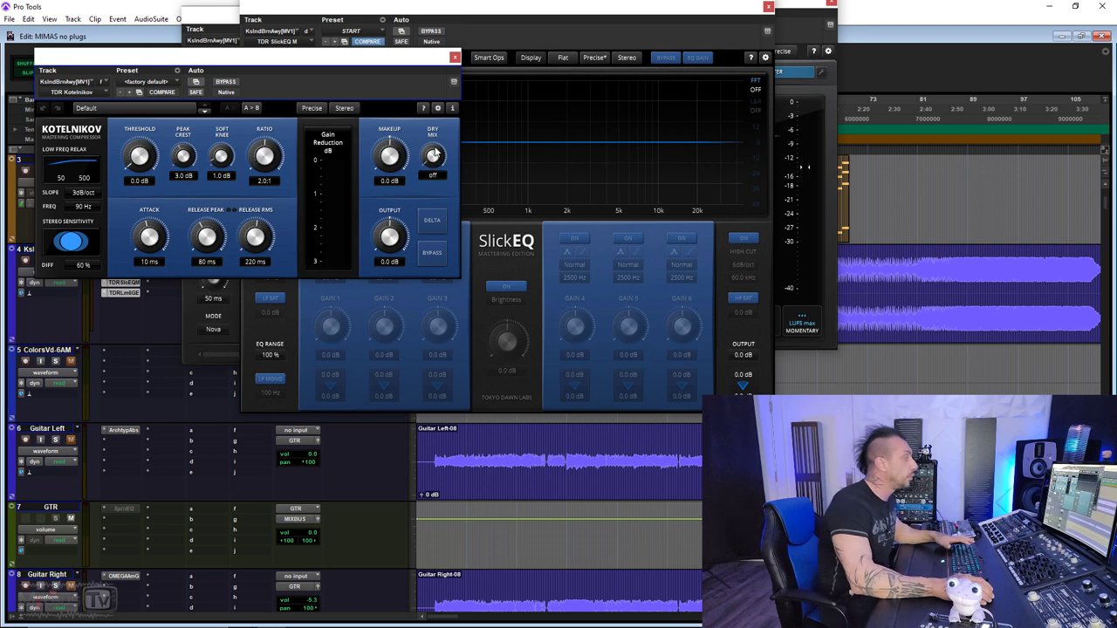
click(455, 59)
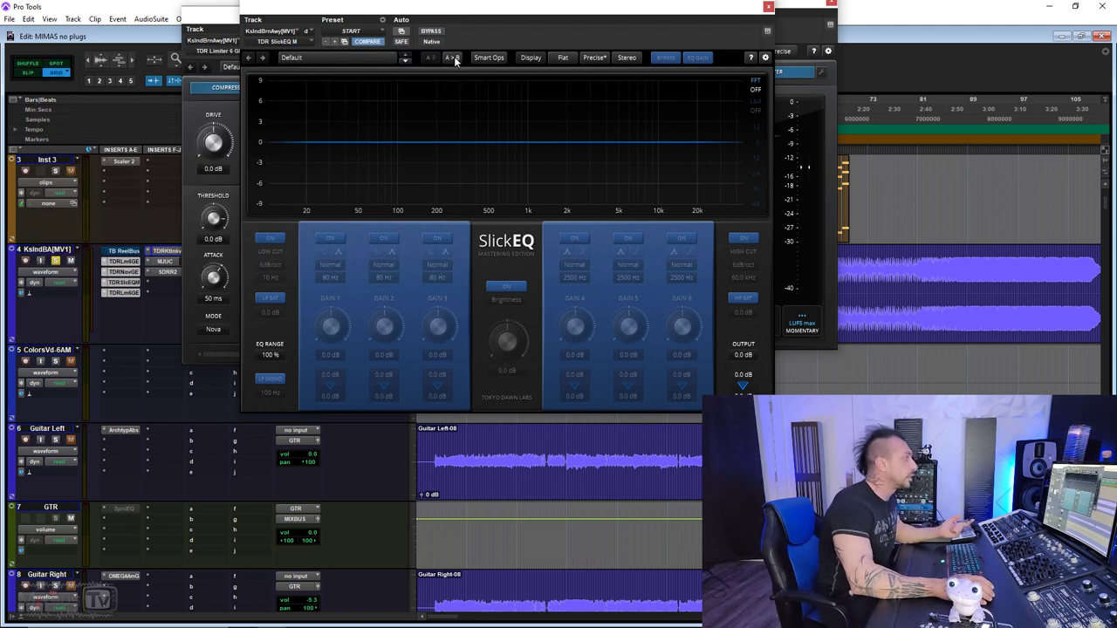
click(768, 7)
Step: Reposition the TDR Nova GE window and look at its Smart Operations settings without applying anything
drag(718, 19, 650, 41)
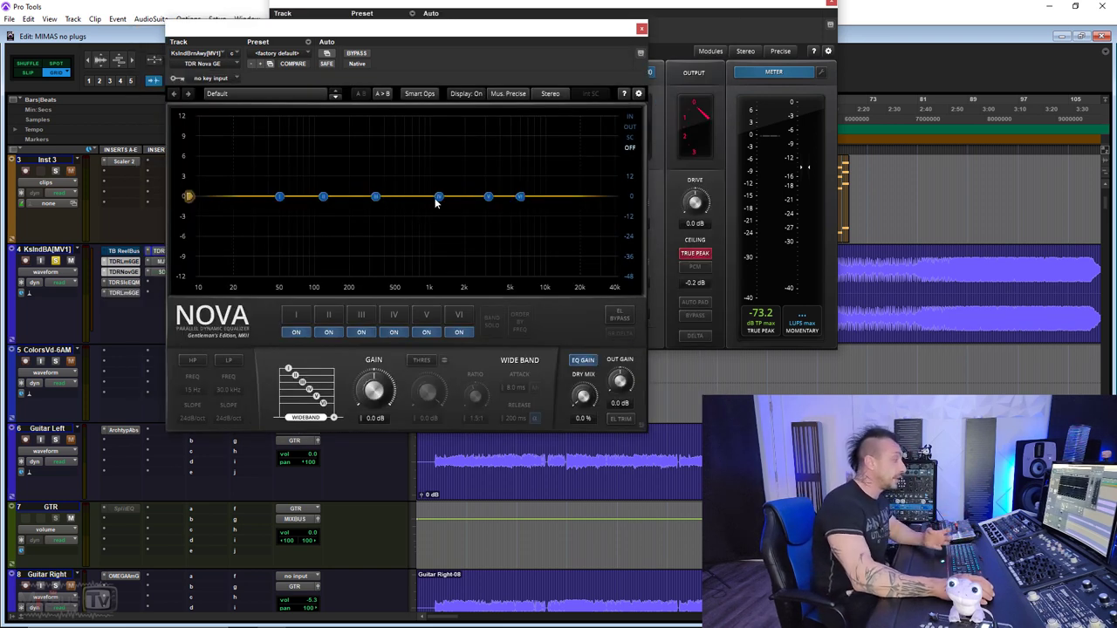
click(420, 94)
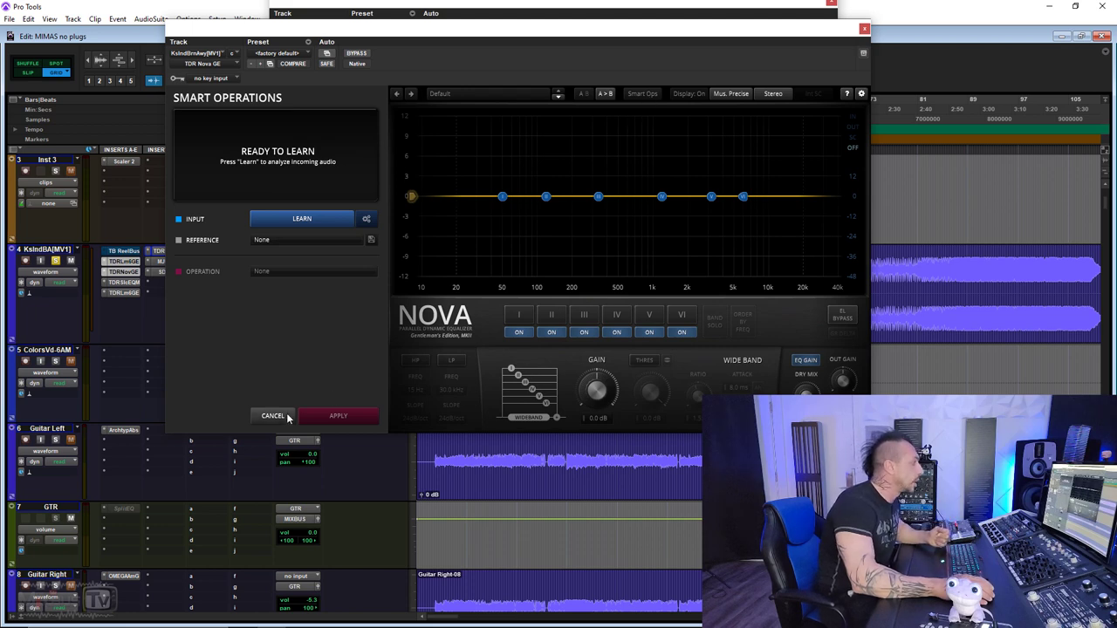
click(273, 416)
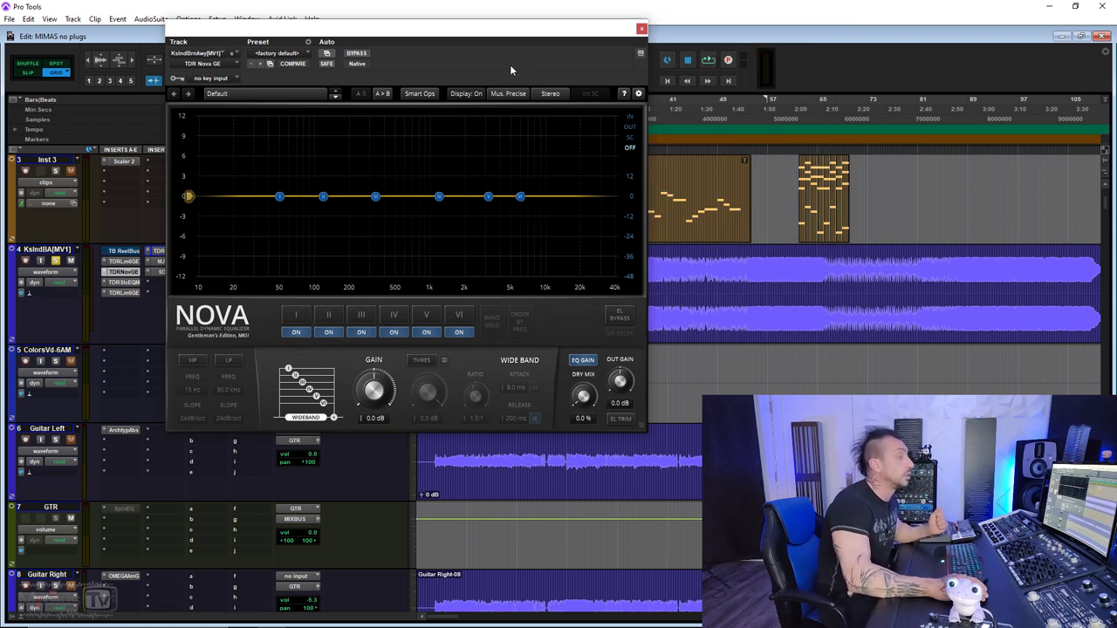
Step: Close Nova and open the MJUC compressor insert, revealing its Timbre, Drive, SCF and Mix controls
click(643, 31)
click(169, 259)
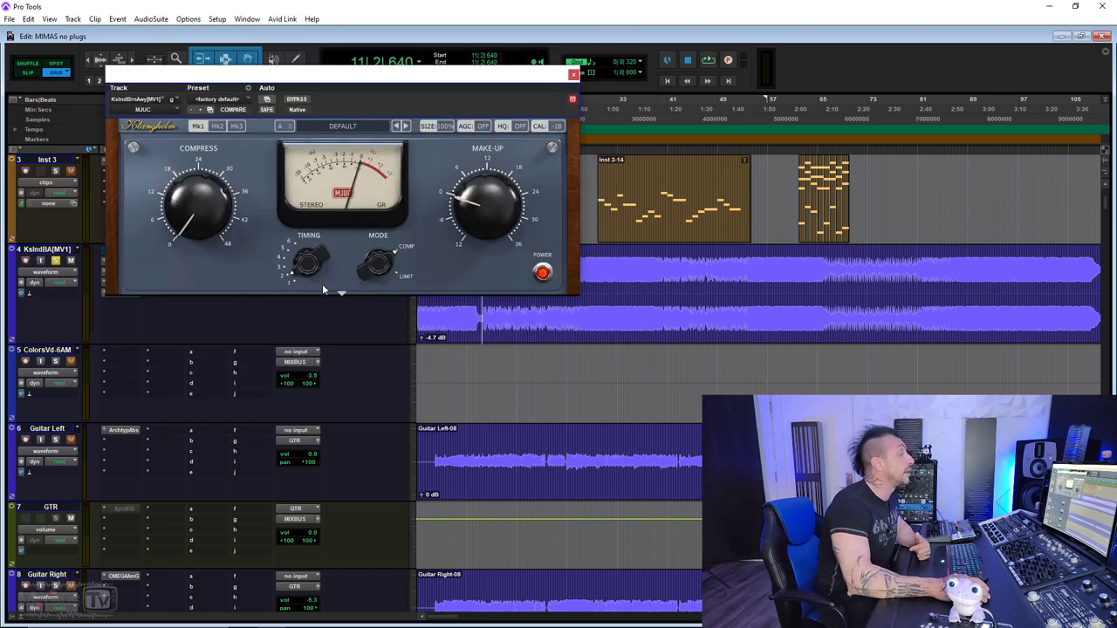
click(342, 294)
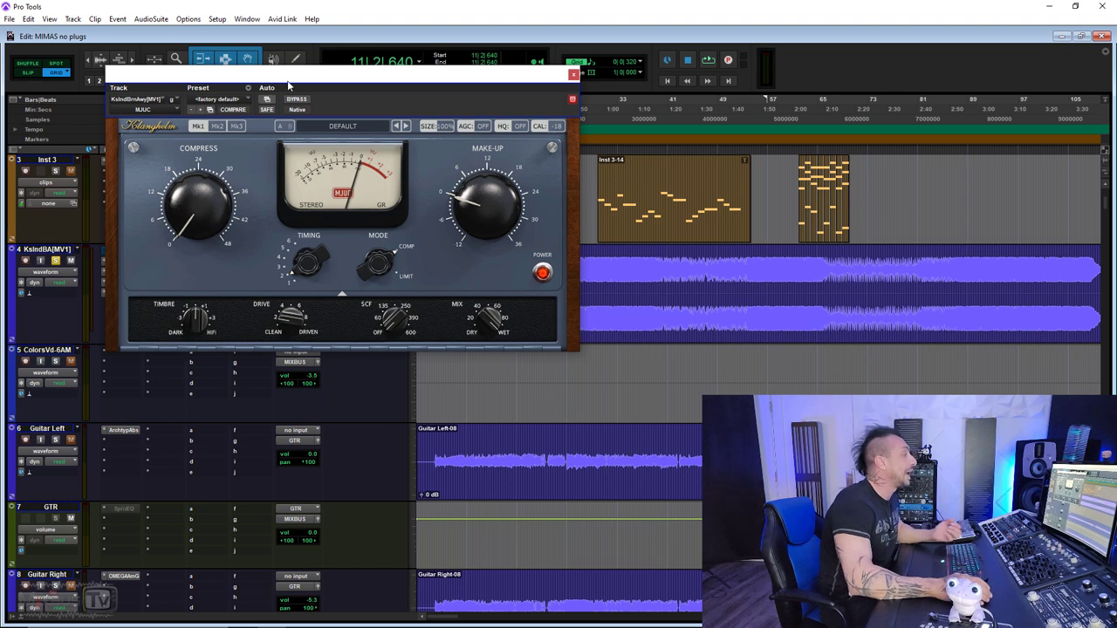
drag(305, 79, 259, 72)
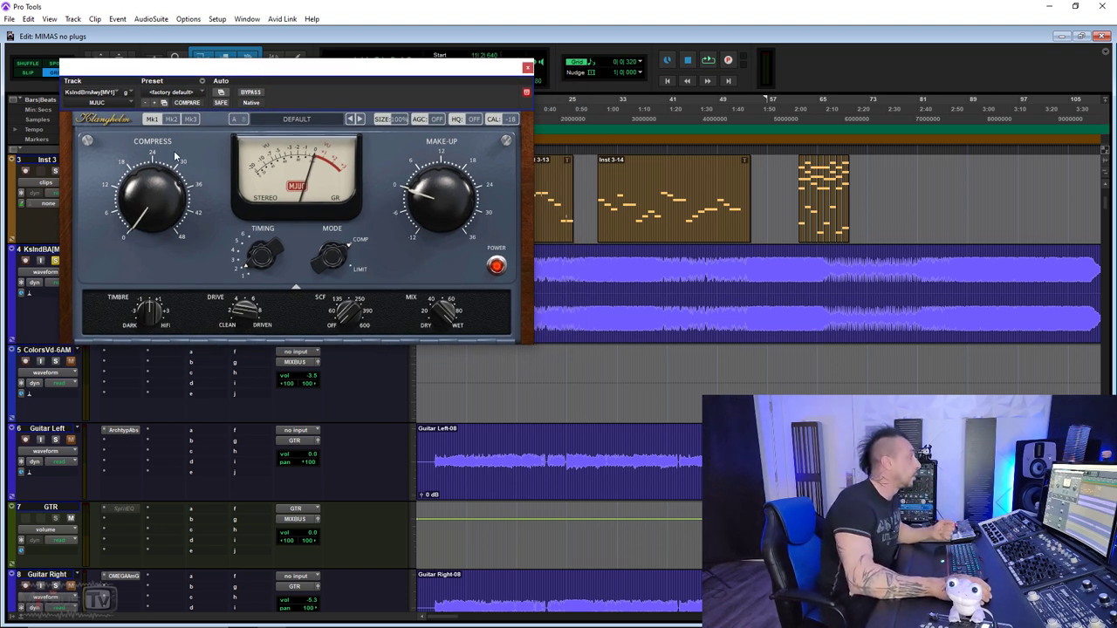
Step: Compare the Mk1, Mk2 and Mk3 compressor models in MJUC, returning to Mk1
click(171, 119)
click(186, 119)
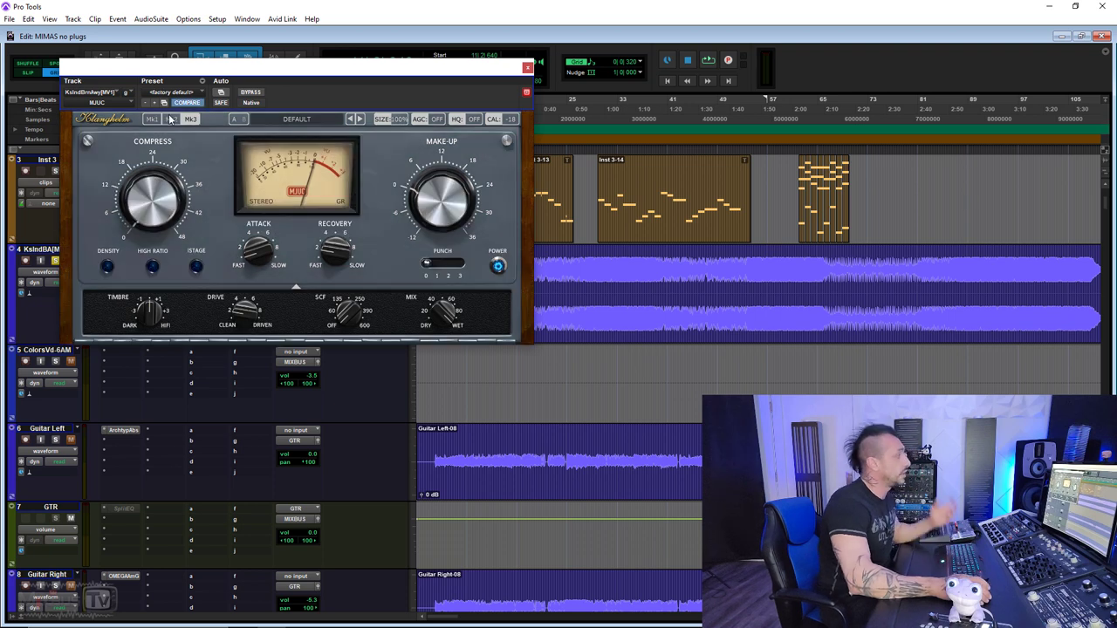
click(171, 120)
click(157, 120)
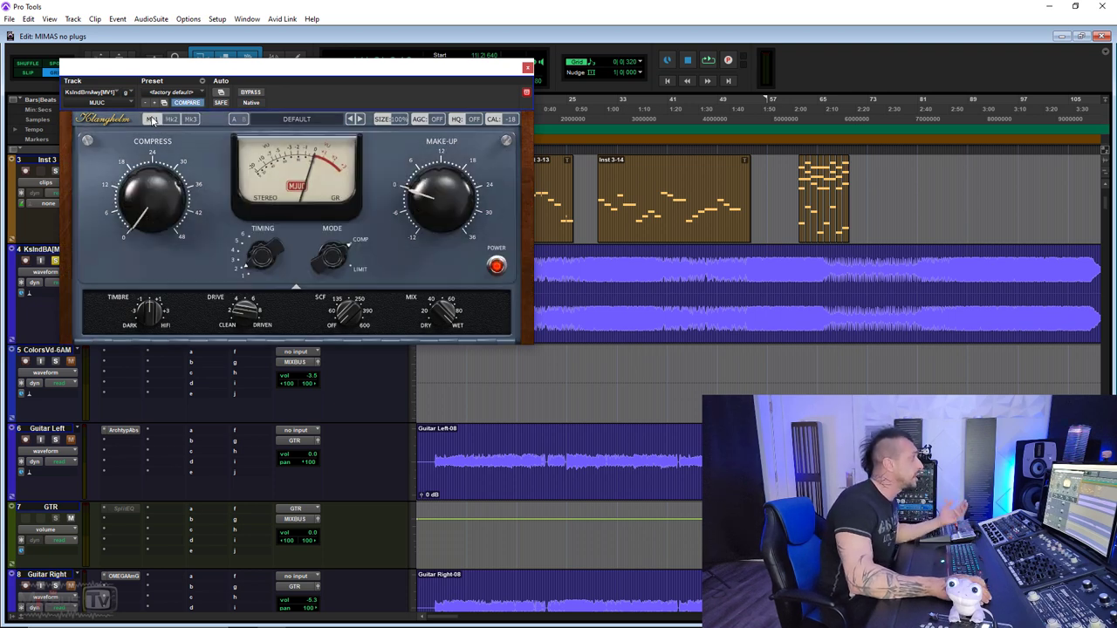
click(171, 120)
click(188, 120)
click(170, 120)
click(153, 120)
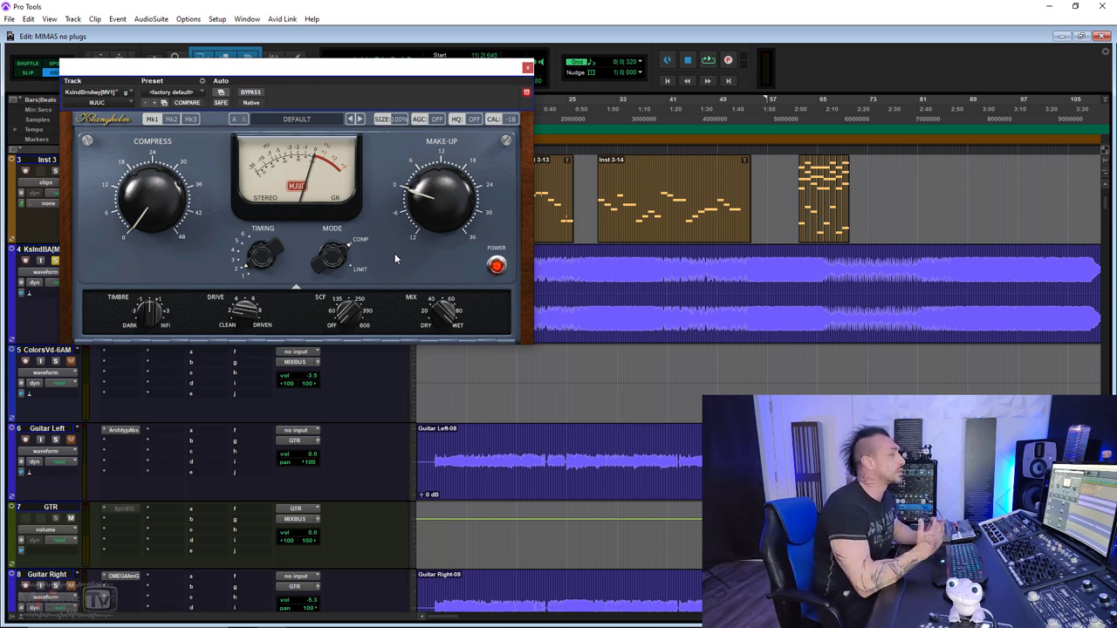
Step: Switch MJUC to the Mk3 model and set its Punch switch to 1
click(197, 119)
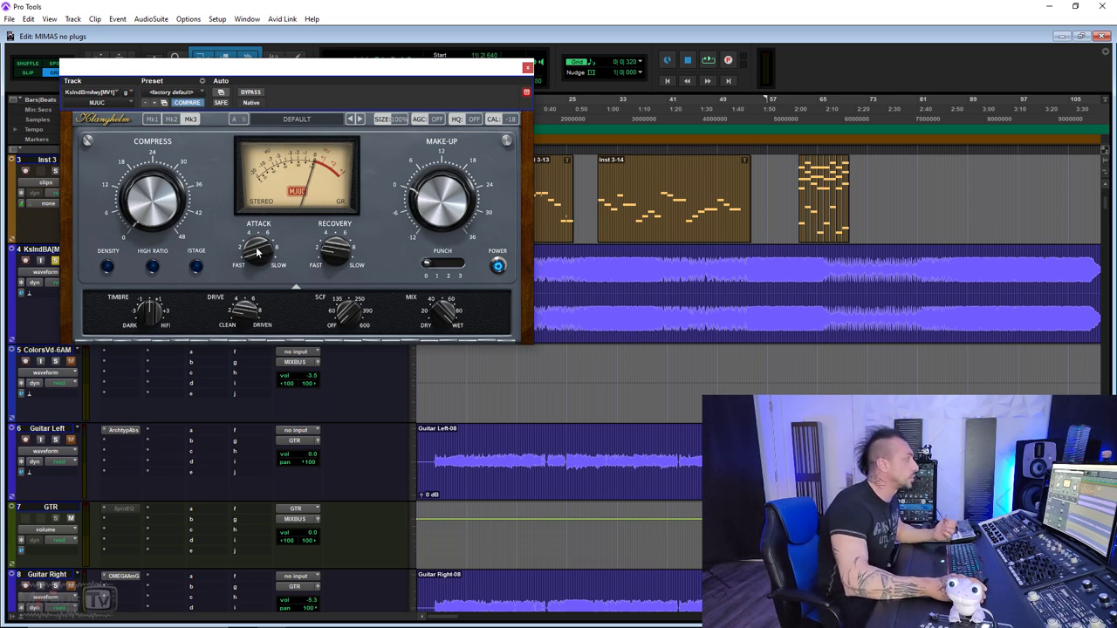
click(457, 267)
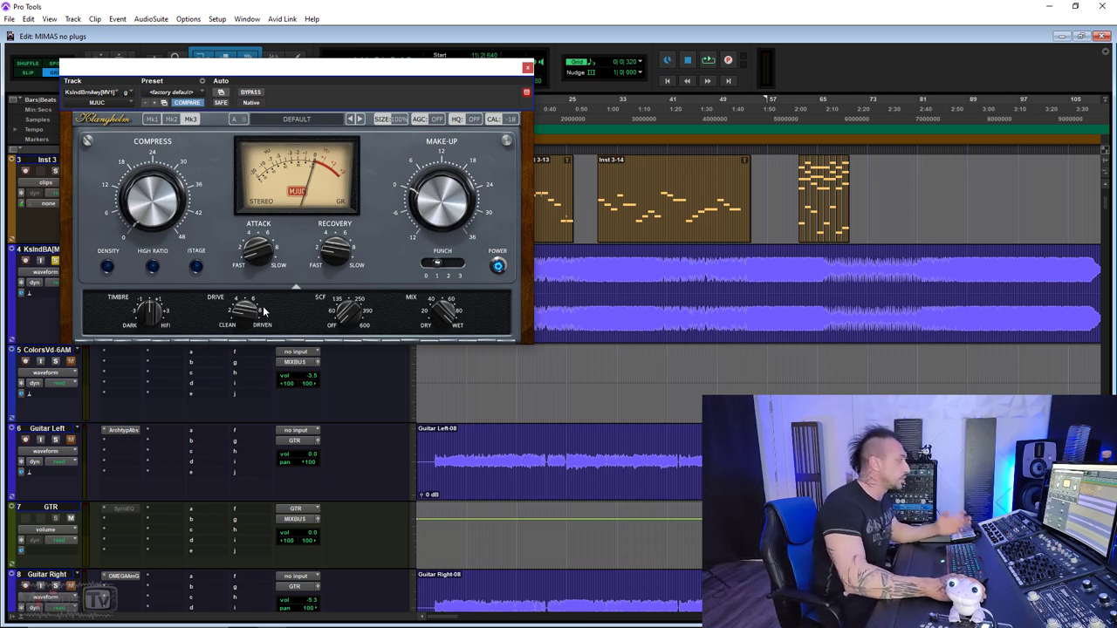
mouse_move(245, 318)
mouse_down()
mouse_move(252, 131)
mouse_move(247, 354)
mouse_move(241, 225)
mouse_move(233, 304)
mouse_up()
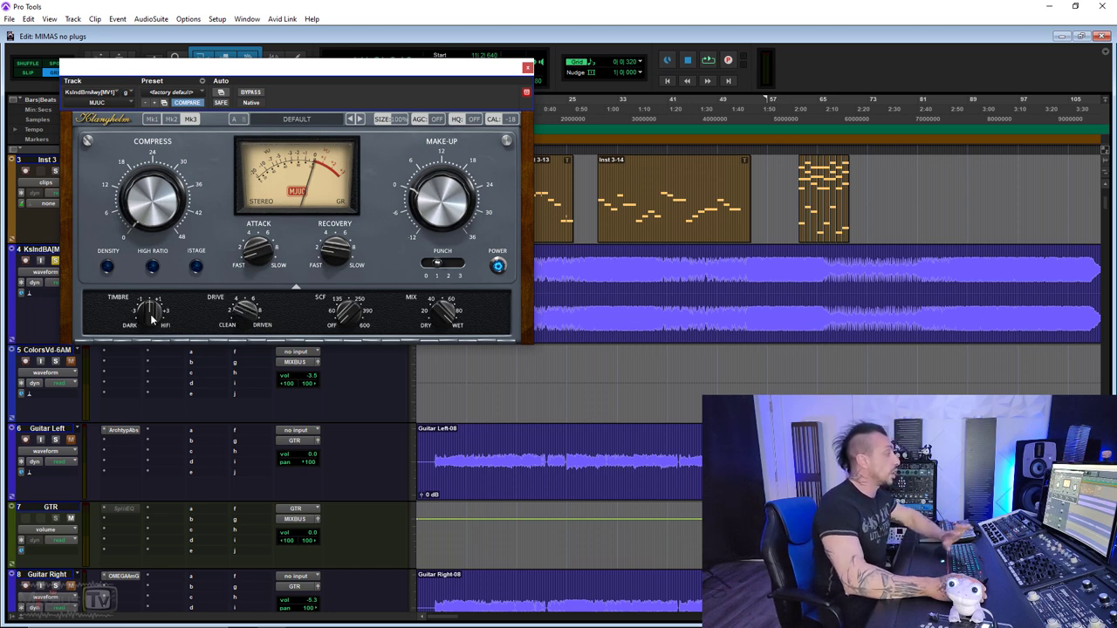
mouse_move(152, 320)
mouse_down()
mouse_move(148, 350)
mouse_move(149, 314)
mouse_up()
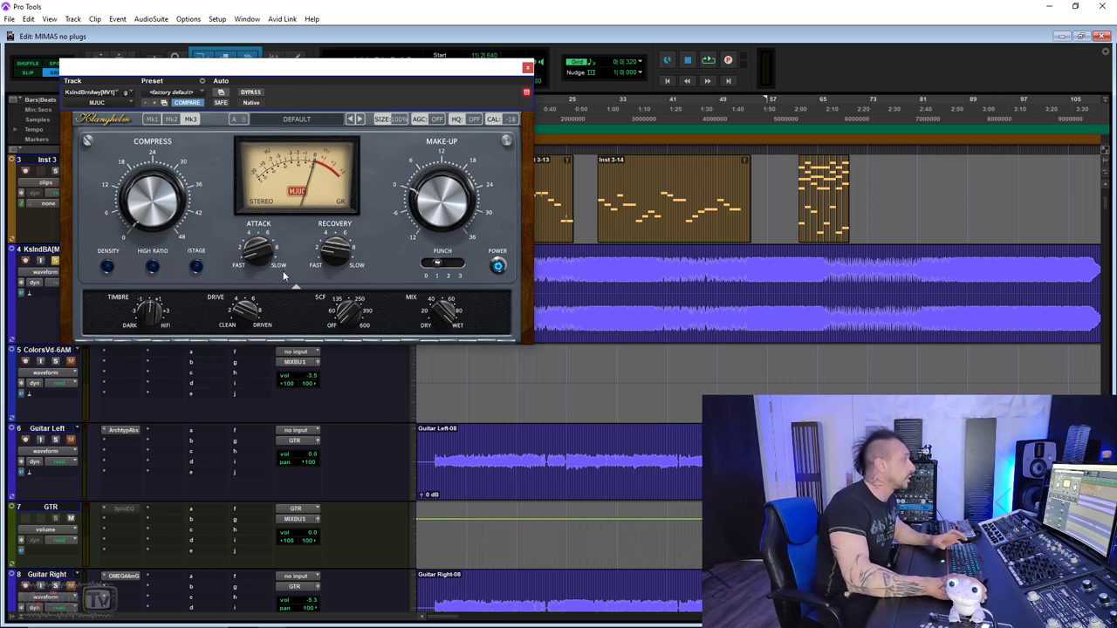
Step: Move MJUC aside to open the track's SDRR2 insert, and leave only the SDRR window open
drag(327, 72, 459, 49)
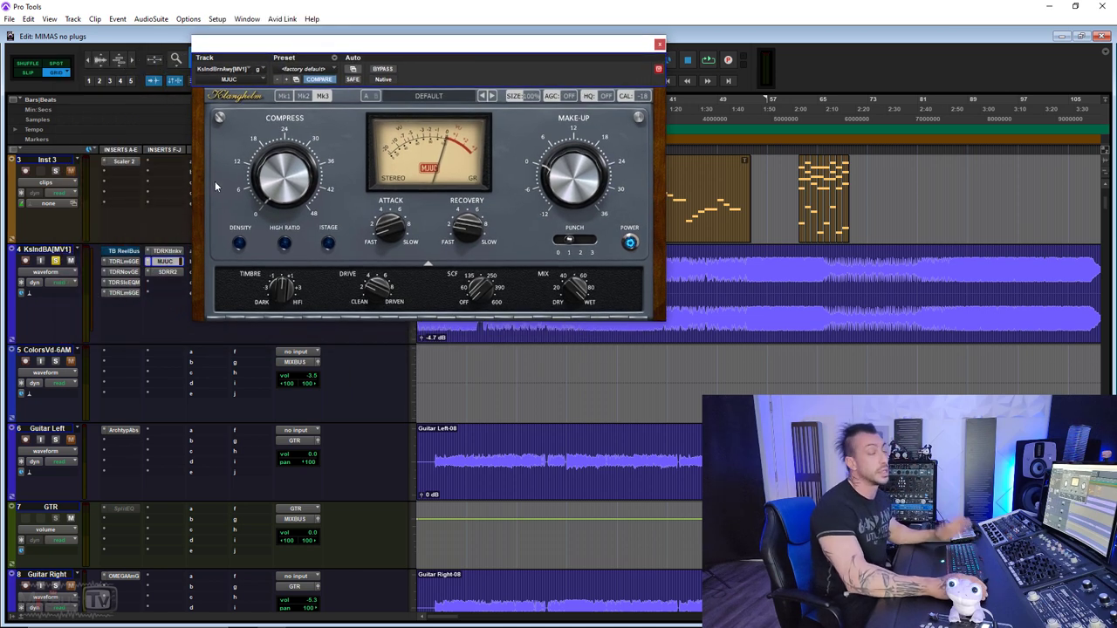
click(167, 272)
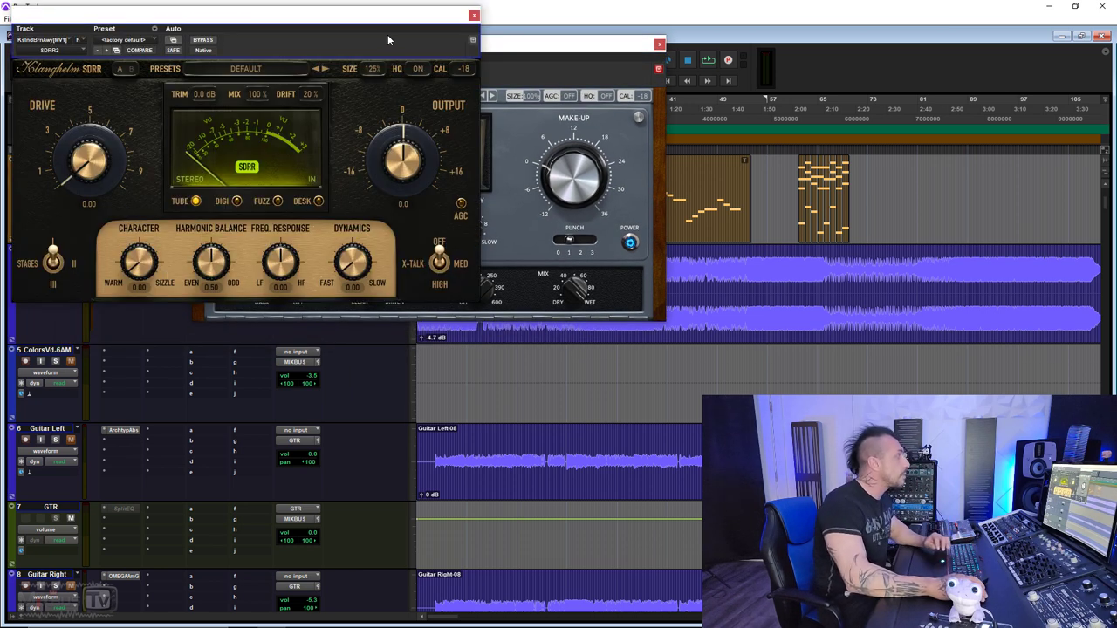
drag(389, 23, 595, 65)
click(659, 44)
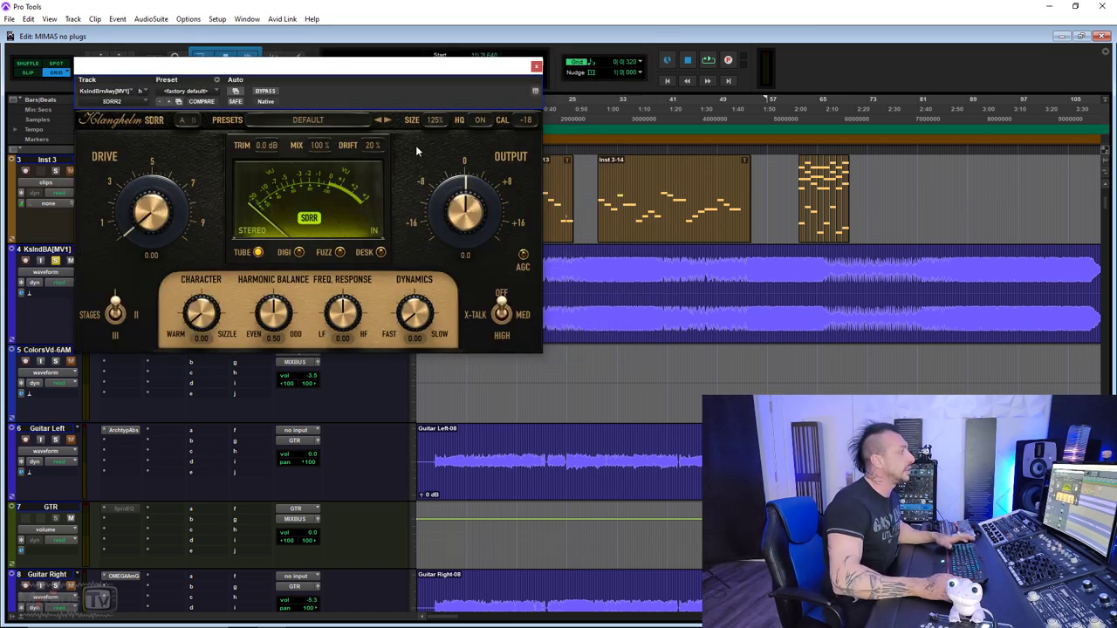
Step: Enlarge the SDRR interface to 150% and reposition its window
click(435, 121)
click(445, 179)
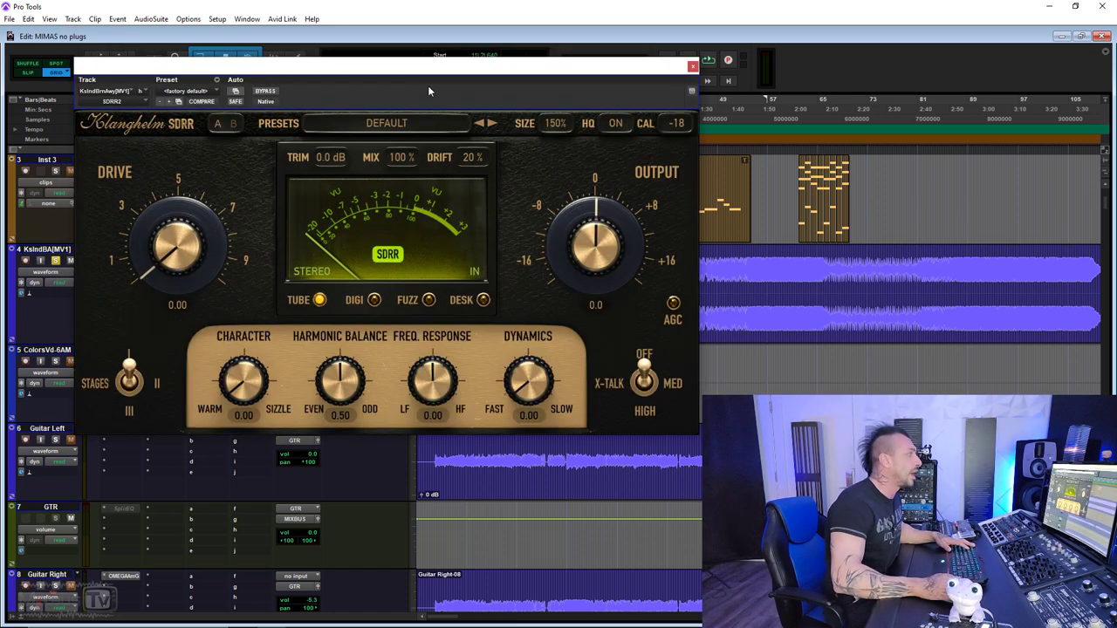
drag(423, 67, 405, 49)
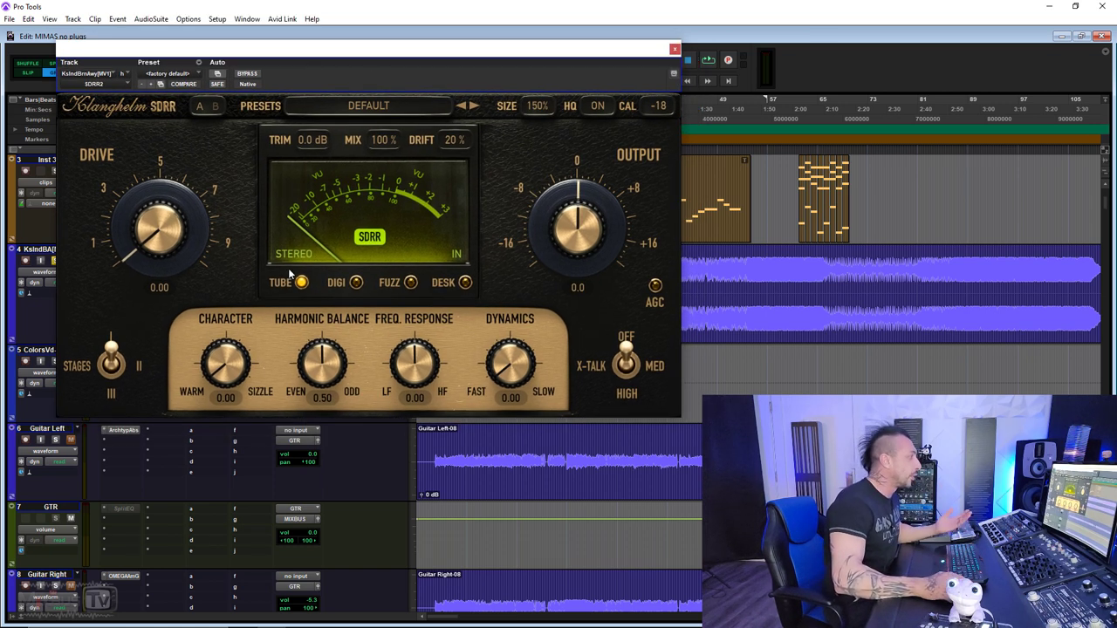
Step: Show SDRR's Digi and Fuzz modes and select Desk mode
click(352, 284)
click(410, 284)
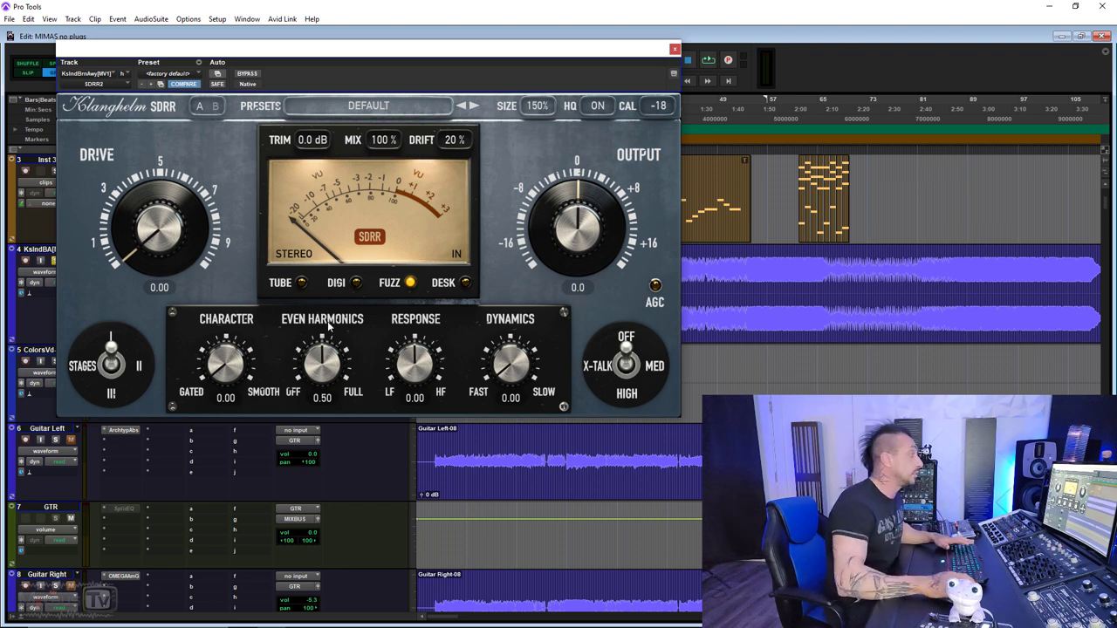
click(464, 285)
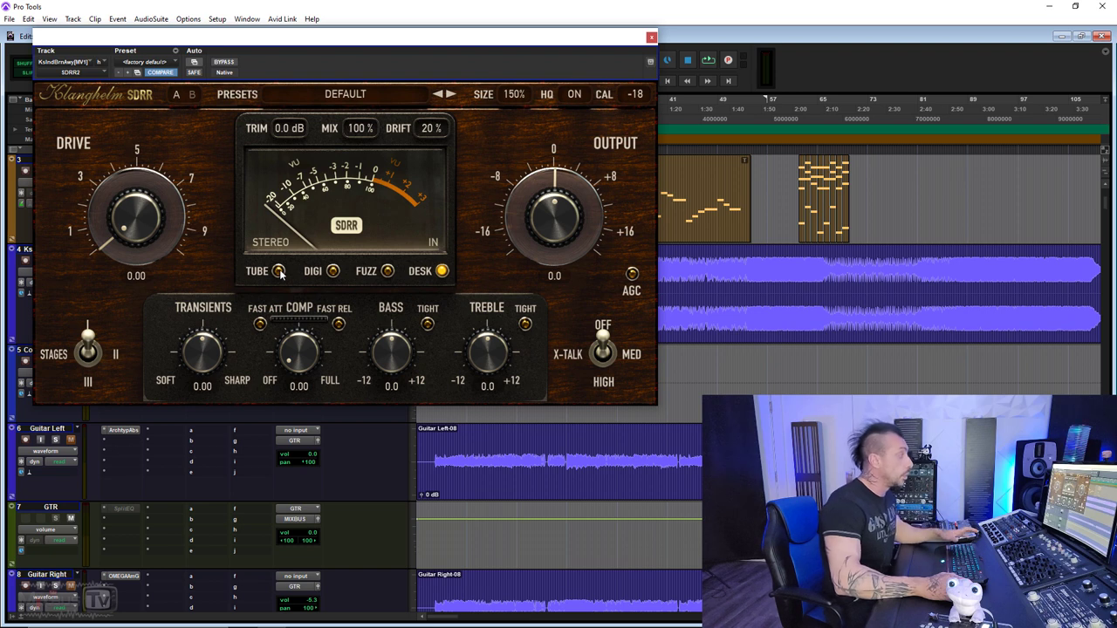
Step: During playback in Desk mode, set Drive to 1.83, Bass to 3.3, Treble to 1.9 and Stages to III, with both Tight switches on
key(space)
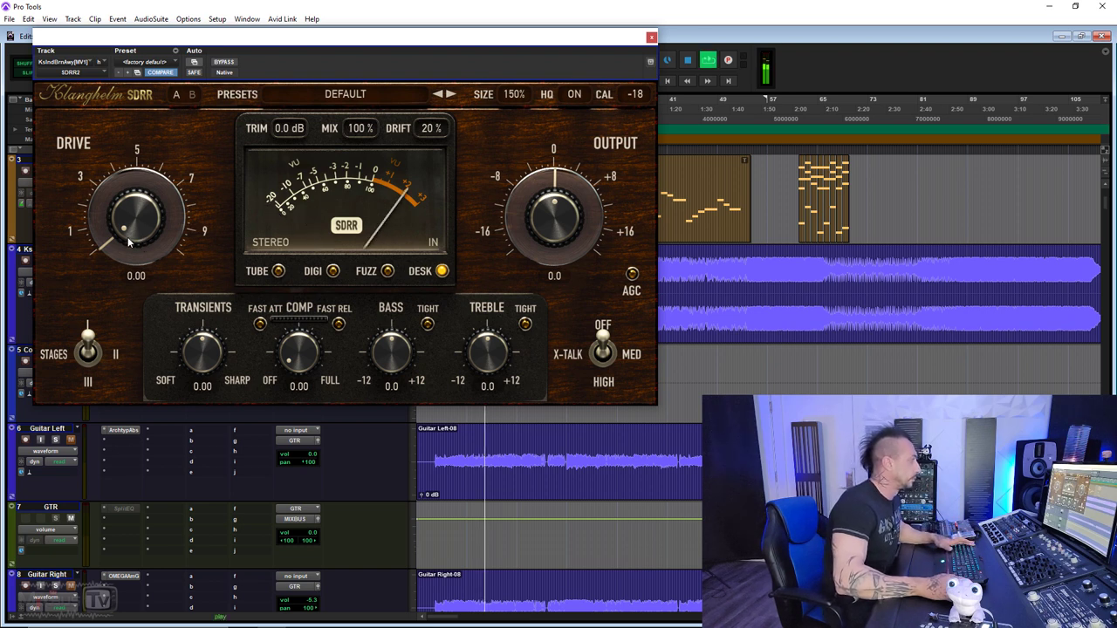
drag(141, 240, 100, 200)
drag(391, 353, 431, 327)
click(429, 325)
click(526, 325)
drag(487, 355, 486, 341)
click(88, 349)
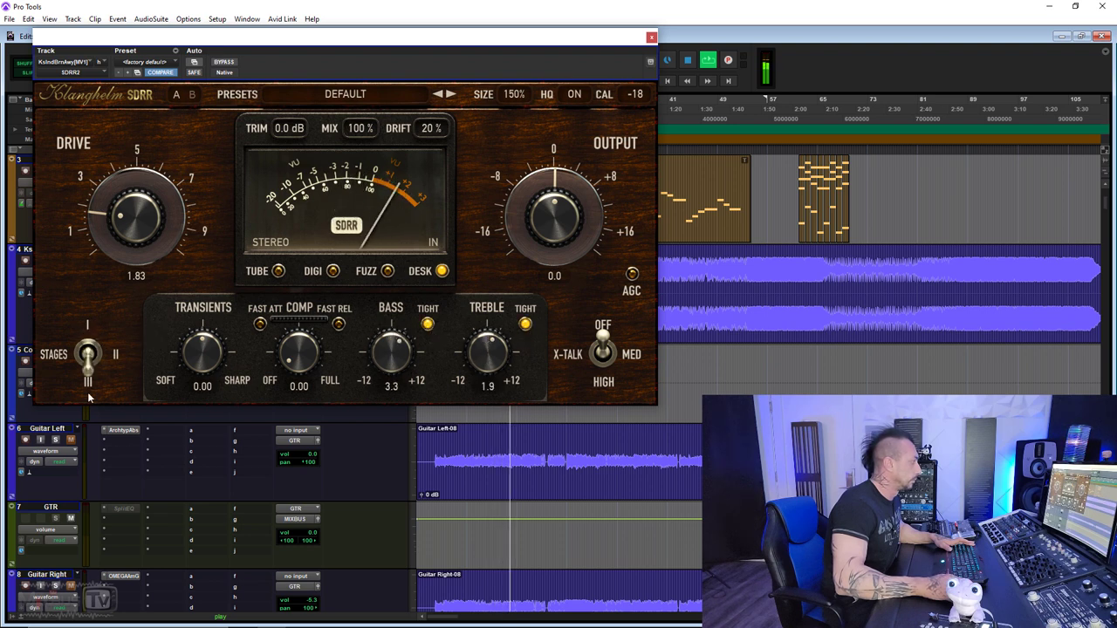
Step: Set Desk mode's Transients to -0.41 and Treble to 0.0, and turn off the treble's Tight switch
drag(203, 354, 203, 390)
drag(487, 349, 487, 358)
click(525, 324)
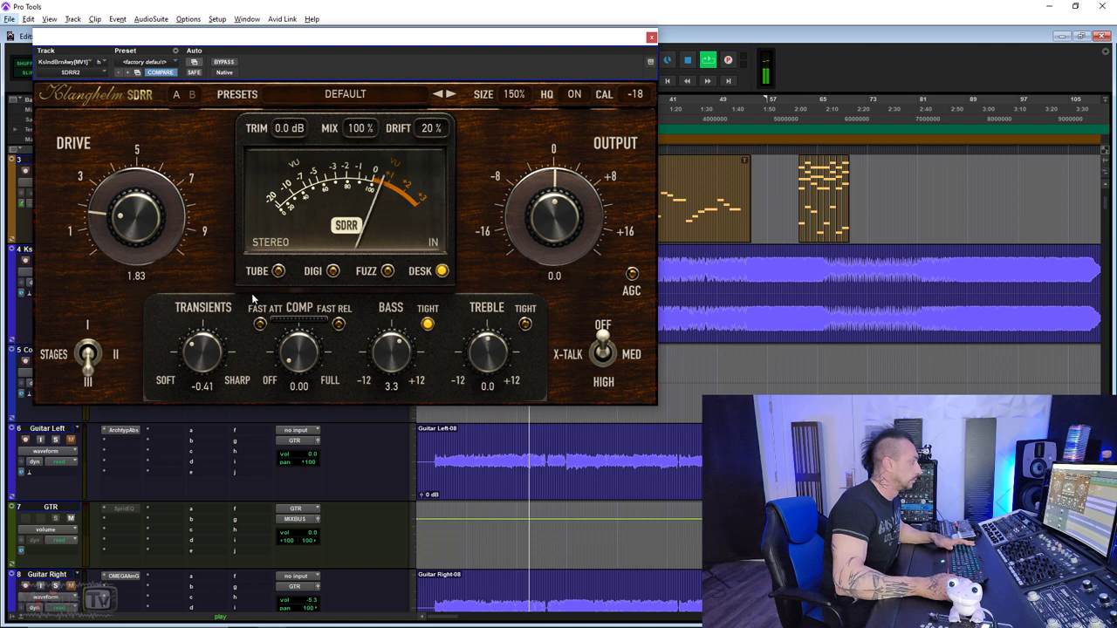
Step: Audition SDRR's Tube mode with Drive at 1.71, and switch to Digi mode with Drive at 3.09
click(277, 271)
drag(135, 220, 133, 197)
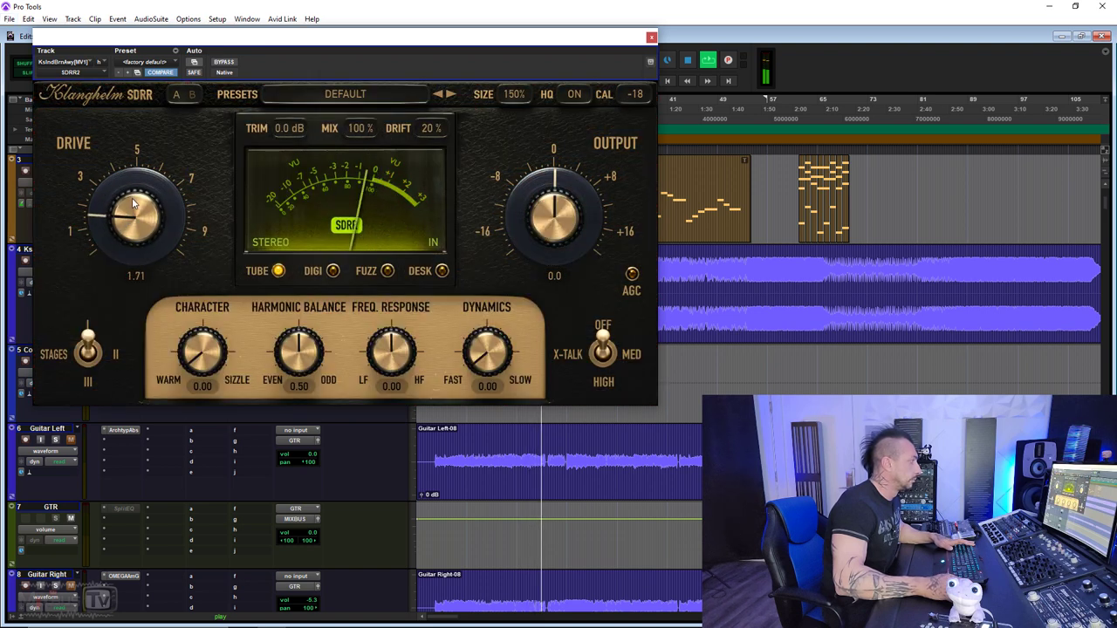
click(330, 271)
drag(161, 248, 162, 223)
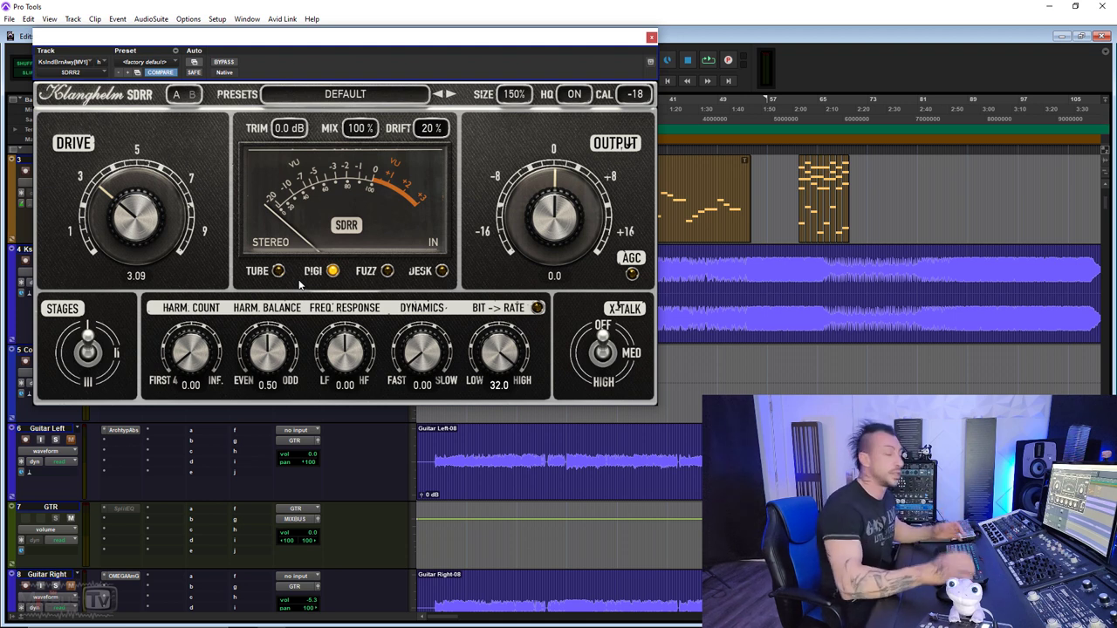
Step: Audition Digi mode during playback with Drive at 5.07 and Stages at III, and close SDRR
key(space)
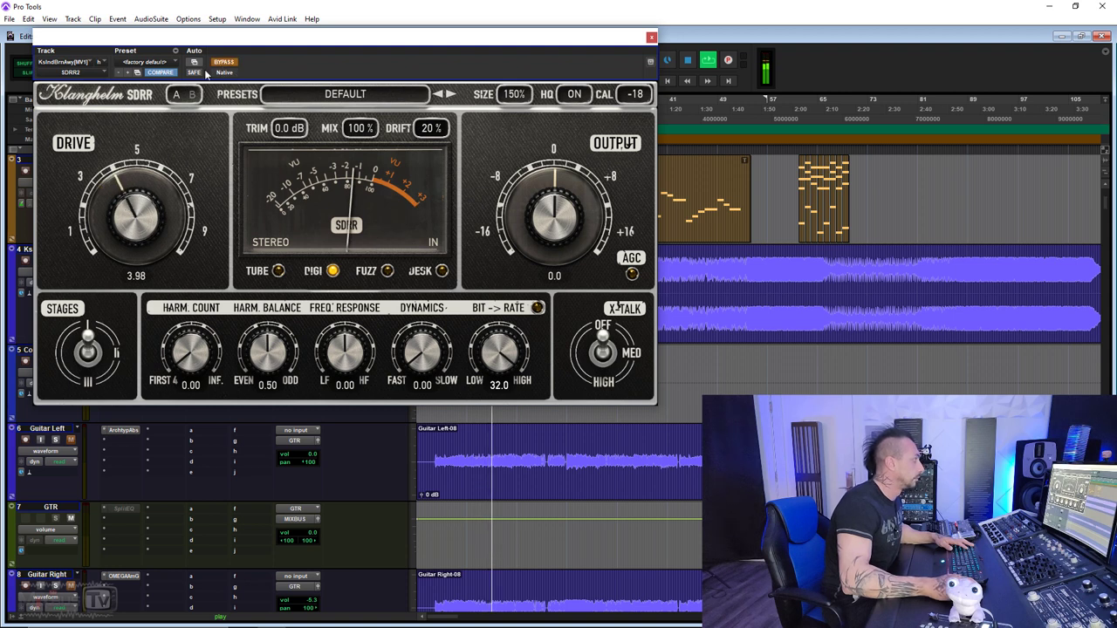
drag(119, 244, 120, 200)
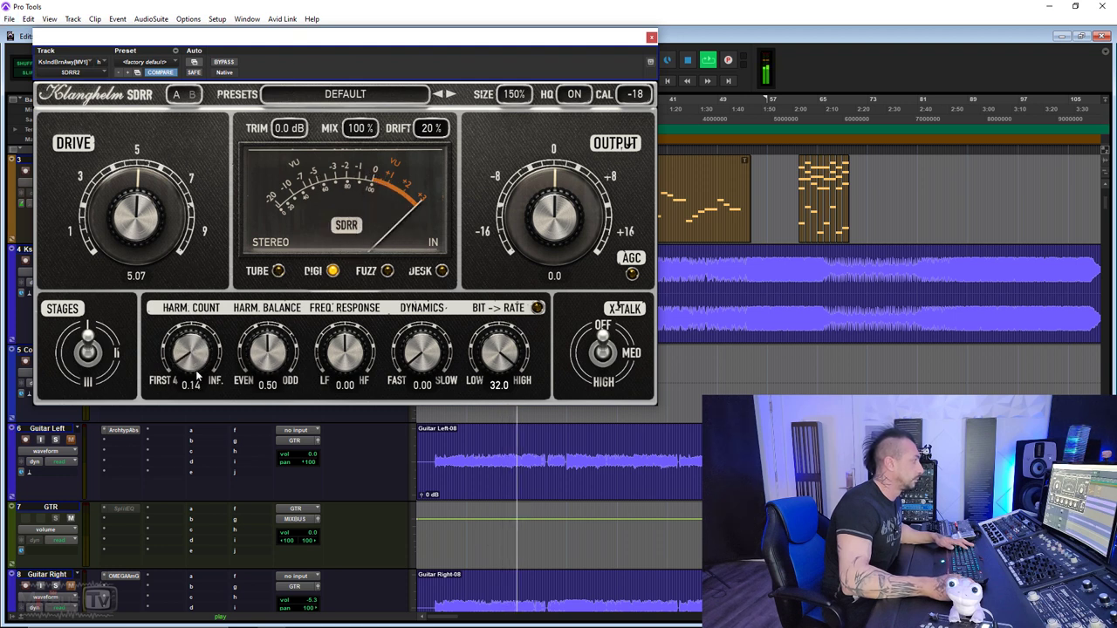
click(92, 356)
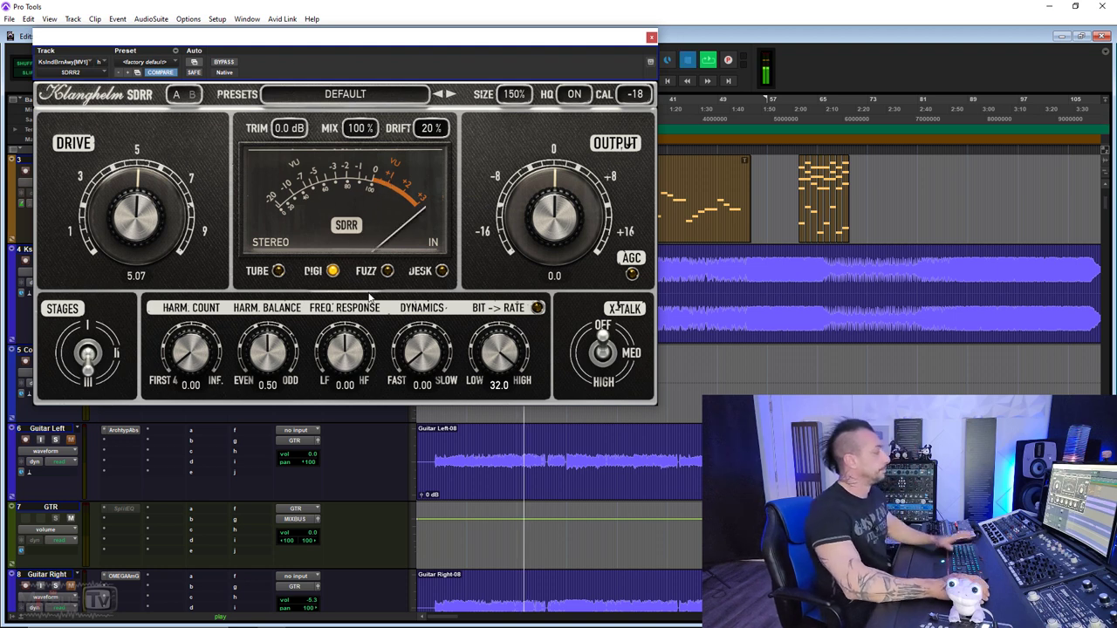
key(space)
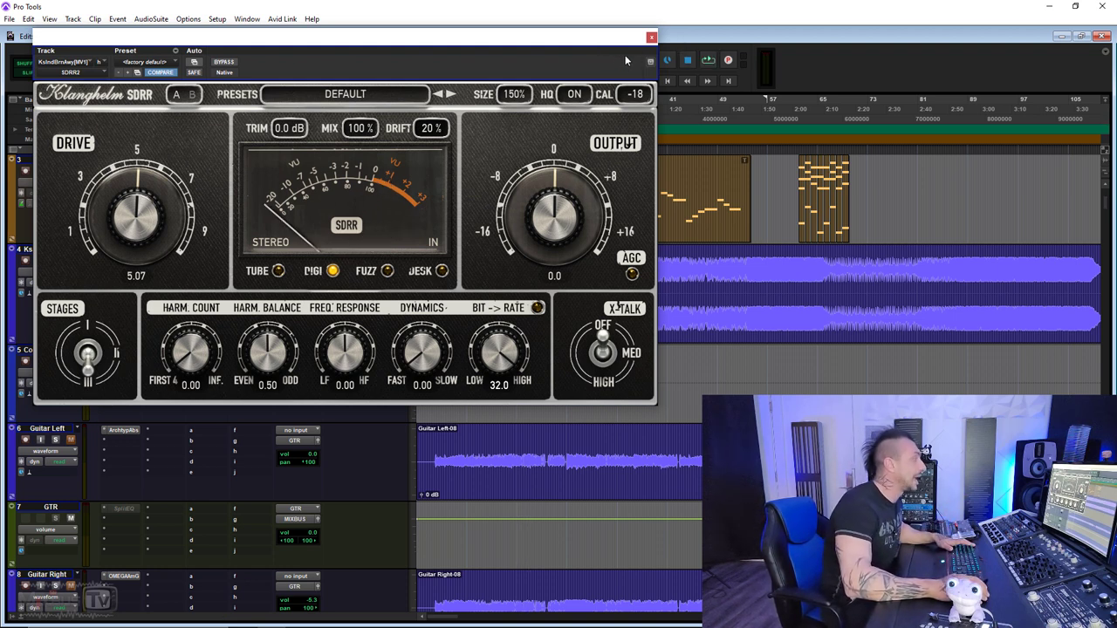
click(651, 38)
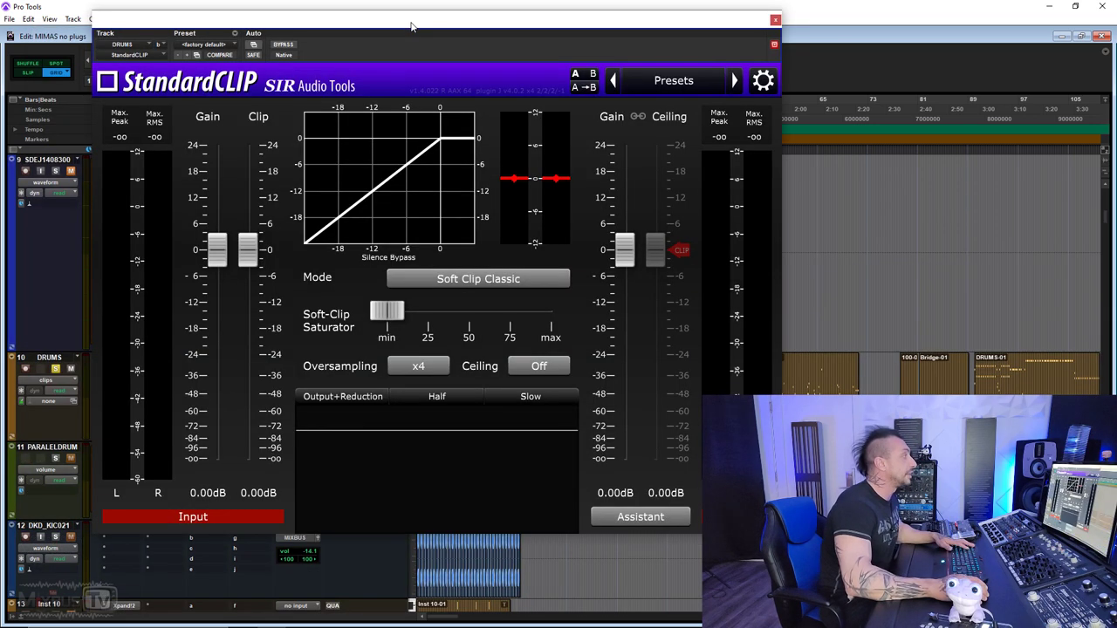
Step: Reposition StandardCLIP on the DRUMS track and lower its Clip level to -13.20 dB during playback
drag(411, 27, 382, 21)
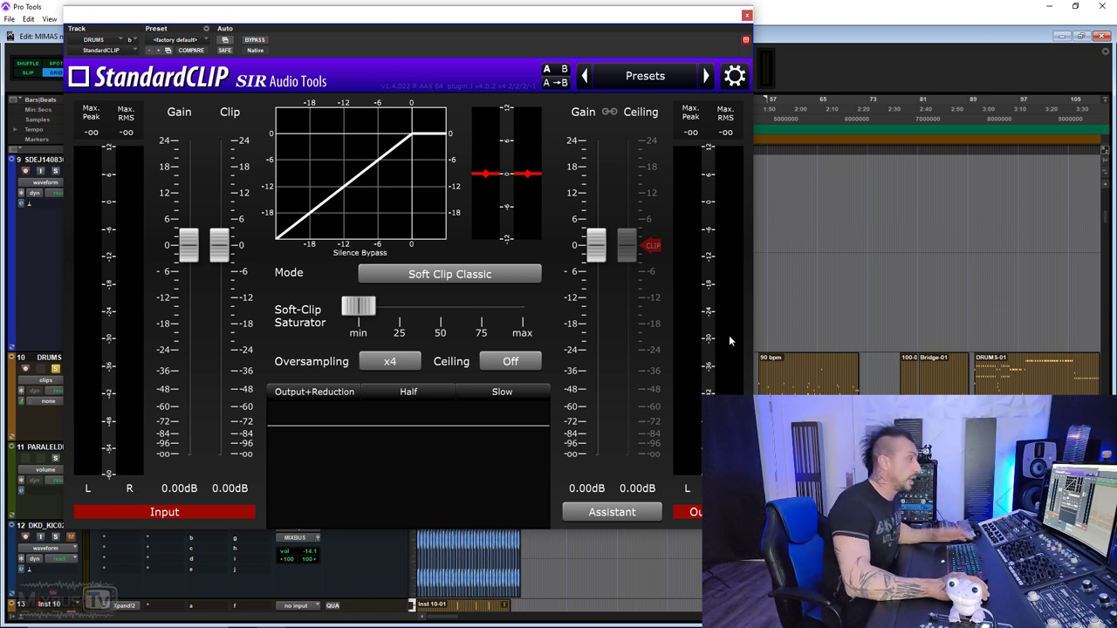
click(483, 276)
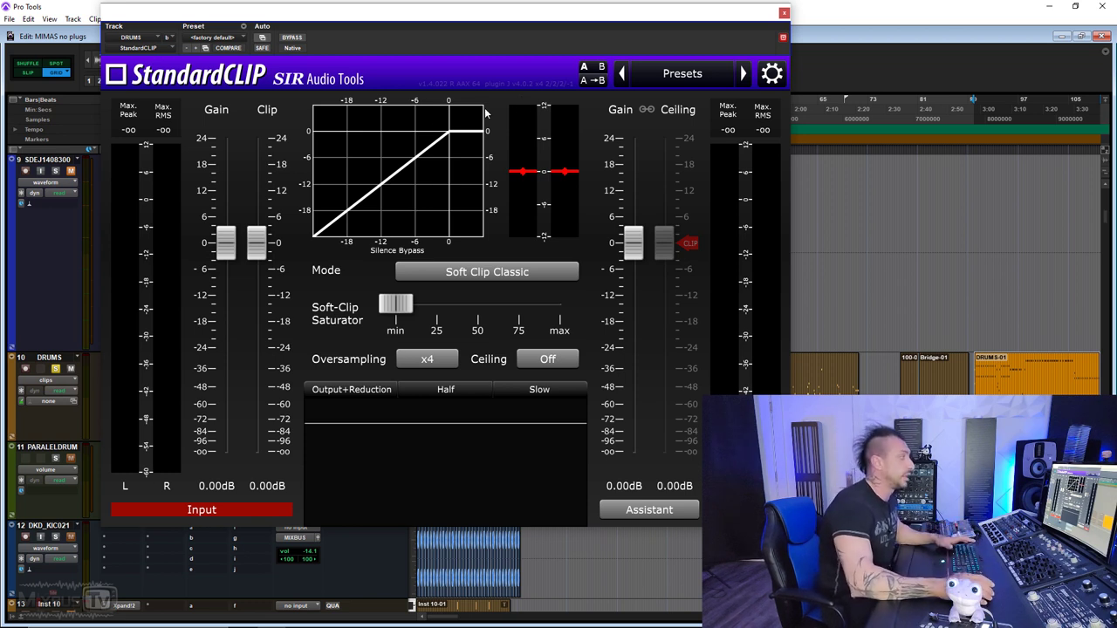
mouse_move(273, 250)
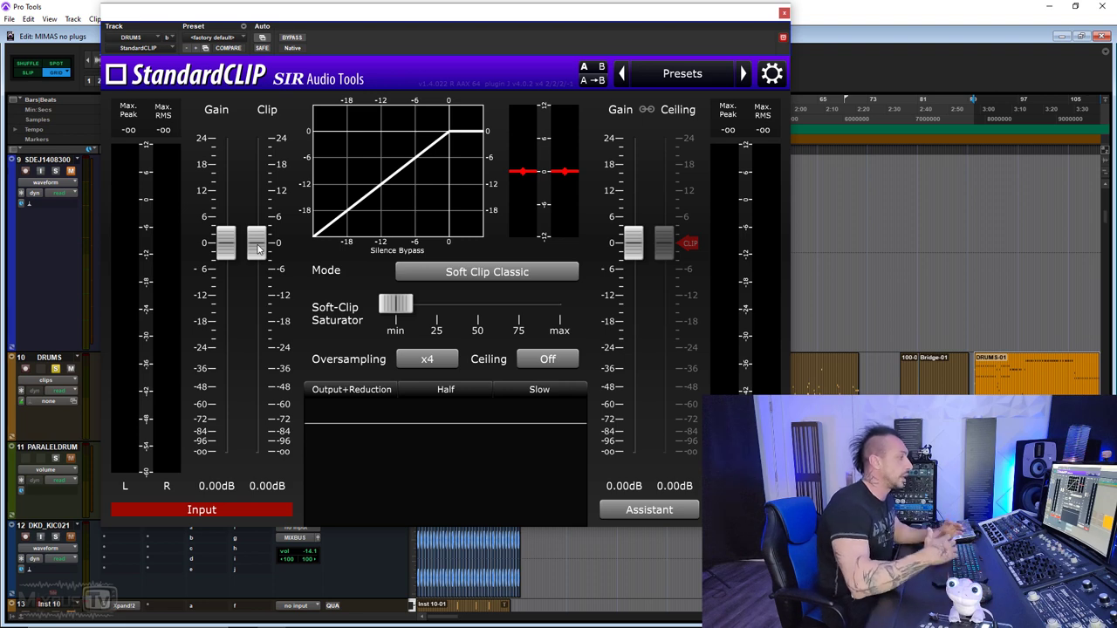
key(space)
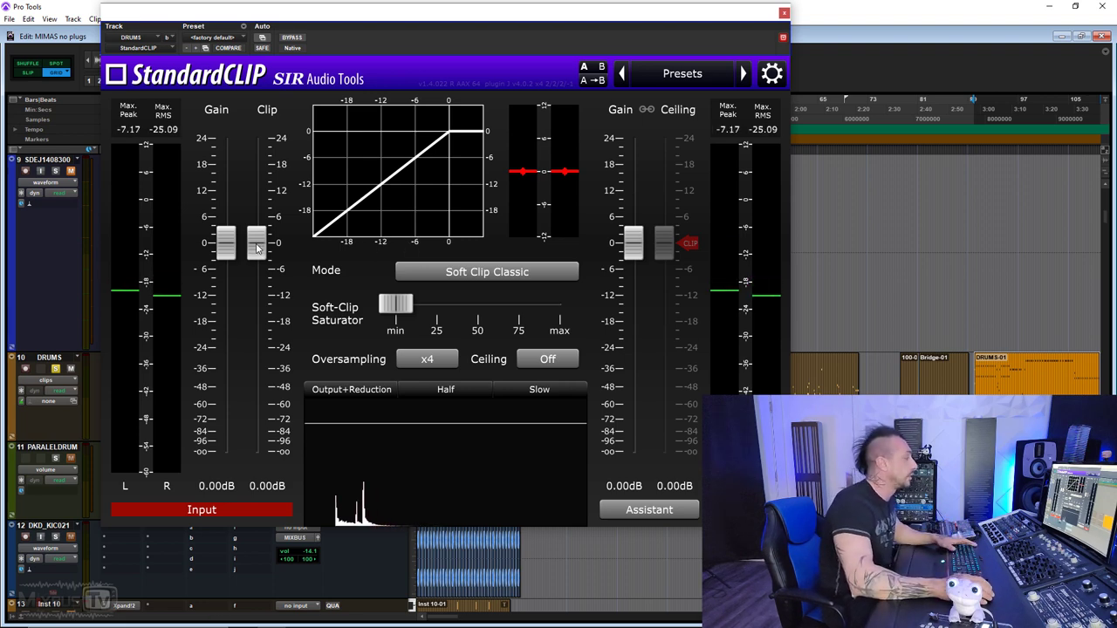
drag(260, 251, 260, 299)
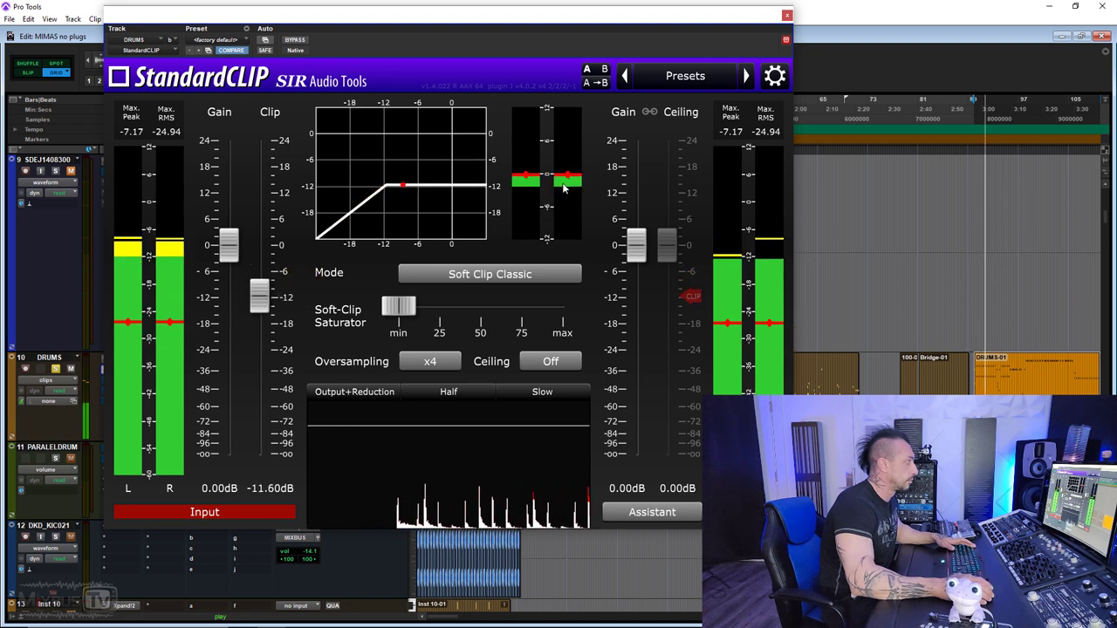
drag(260, 297, 260, 306)
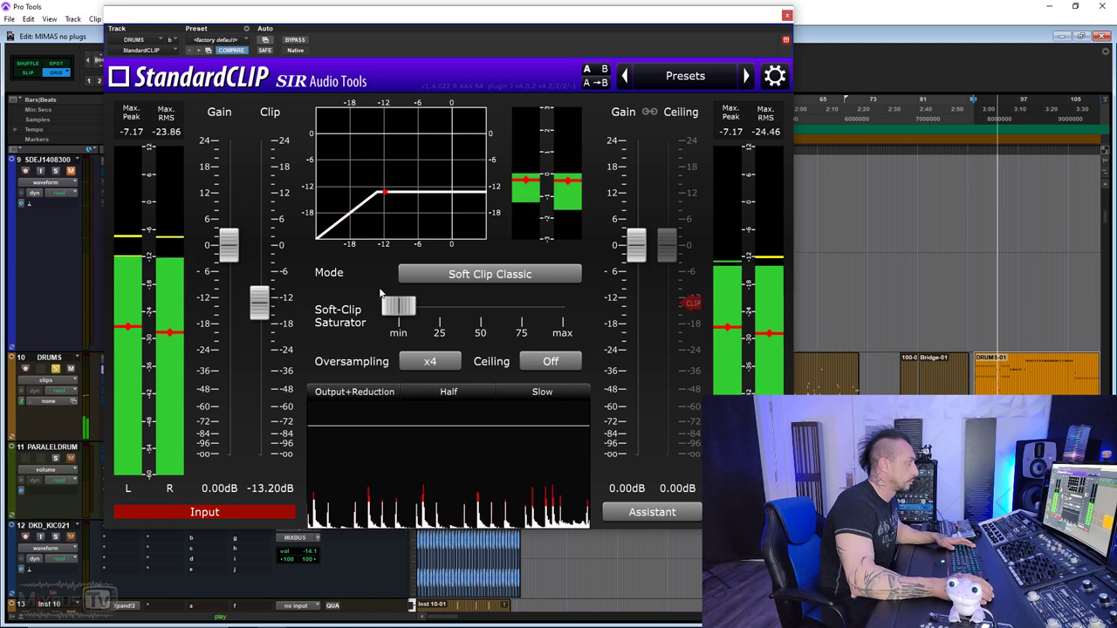
Step: Raise StandardCLIP's Soft-Clip Saturator to 41% and set the Clip level to -12.80 dB, repositioning the plug-in window
drag(399, 305, 430, 310)
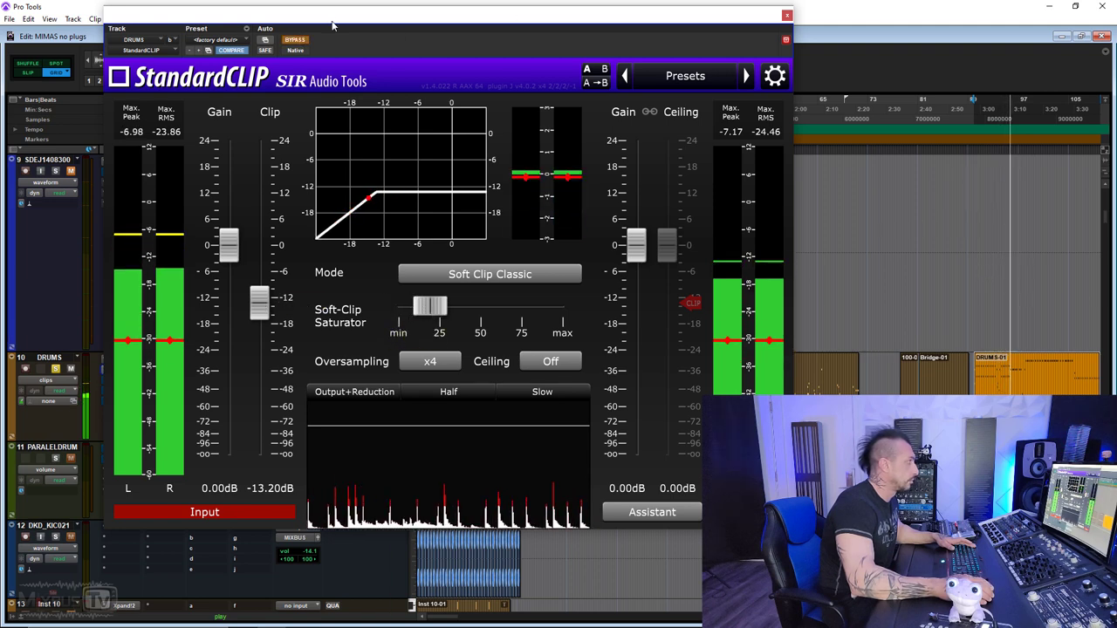
drag(322, 53, 464, 48)
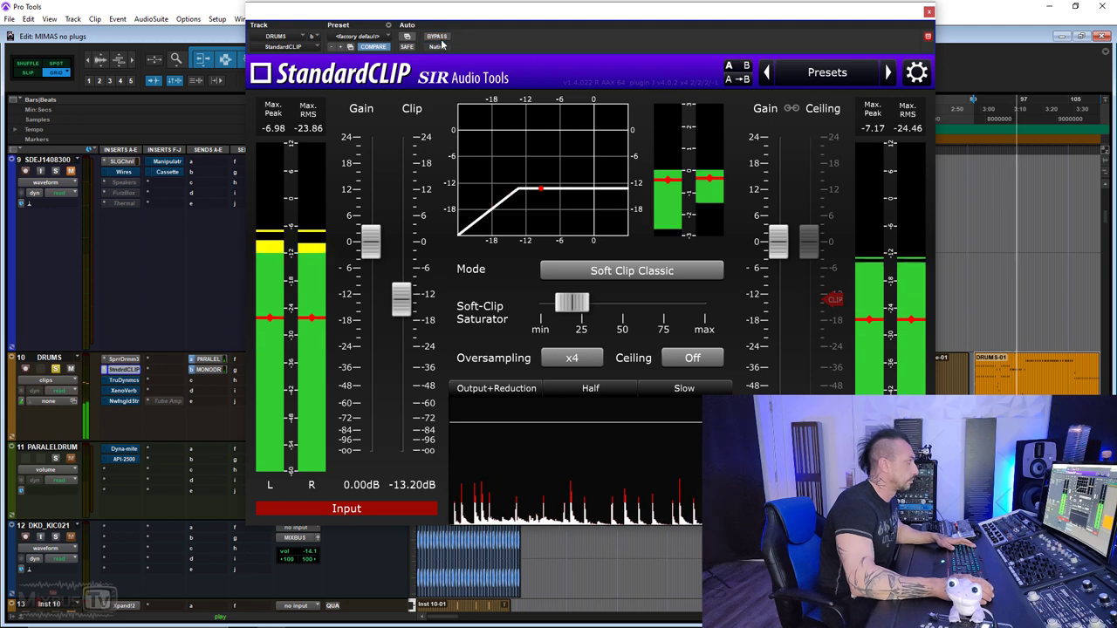
drag(571, 303, 608, 303)
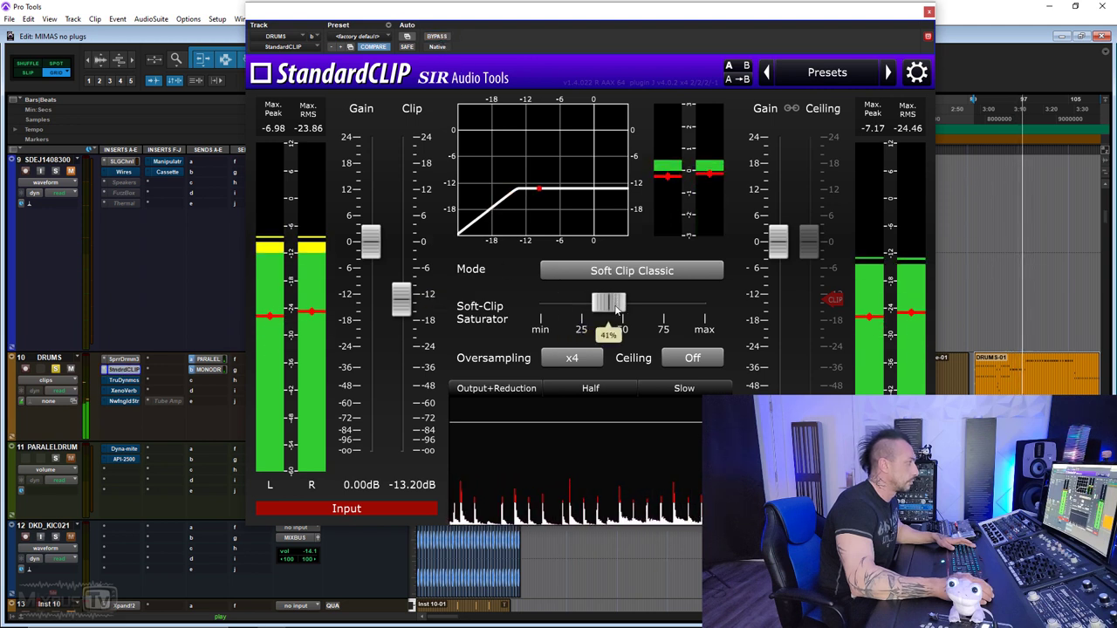
drag(407, 314, 406, 313)
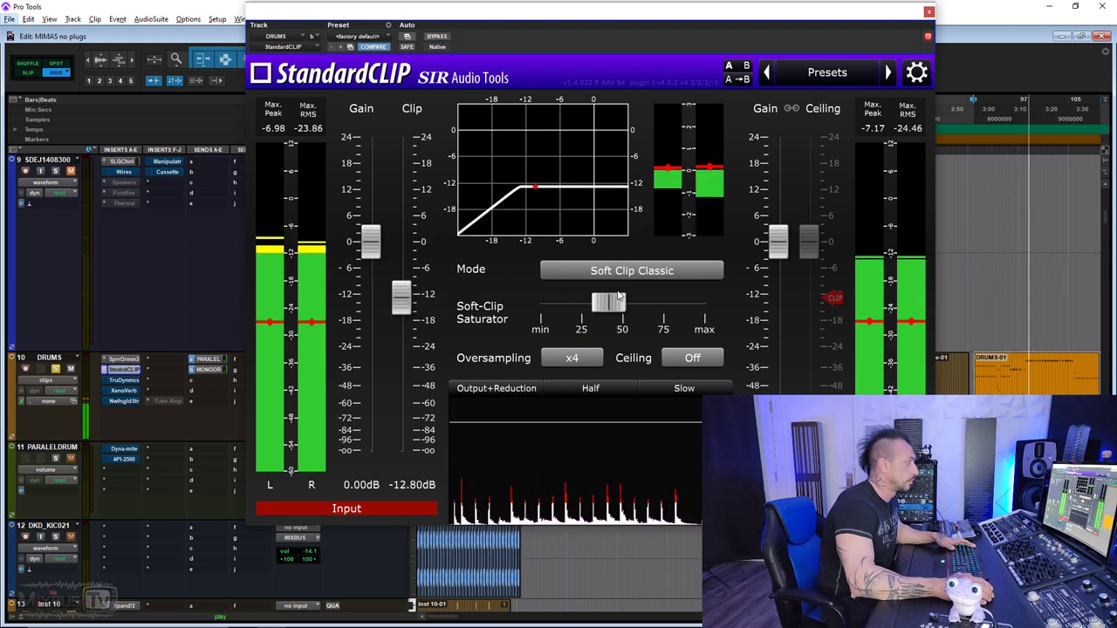
drag(669, 59, 612, 61)
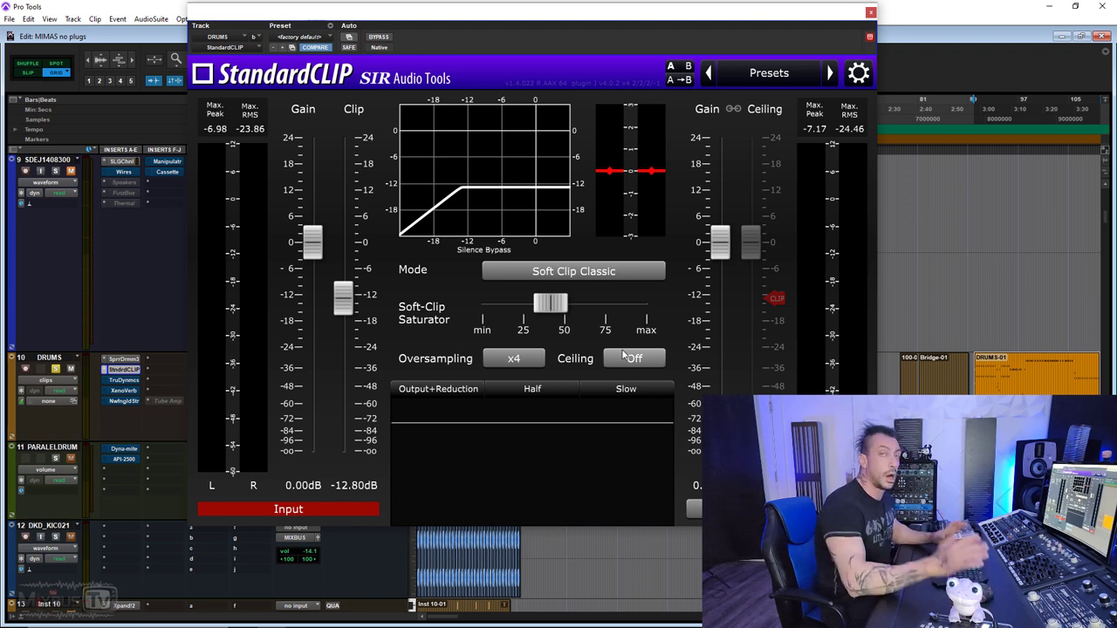
Step: Reposition the StandardCLIP window and close the plug-in
drag(561, 16, 466, 18)
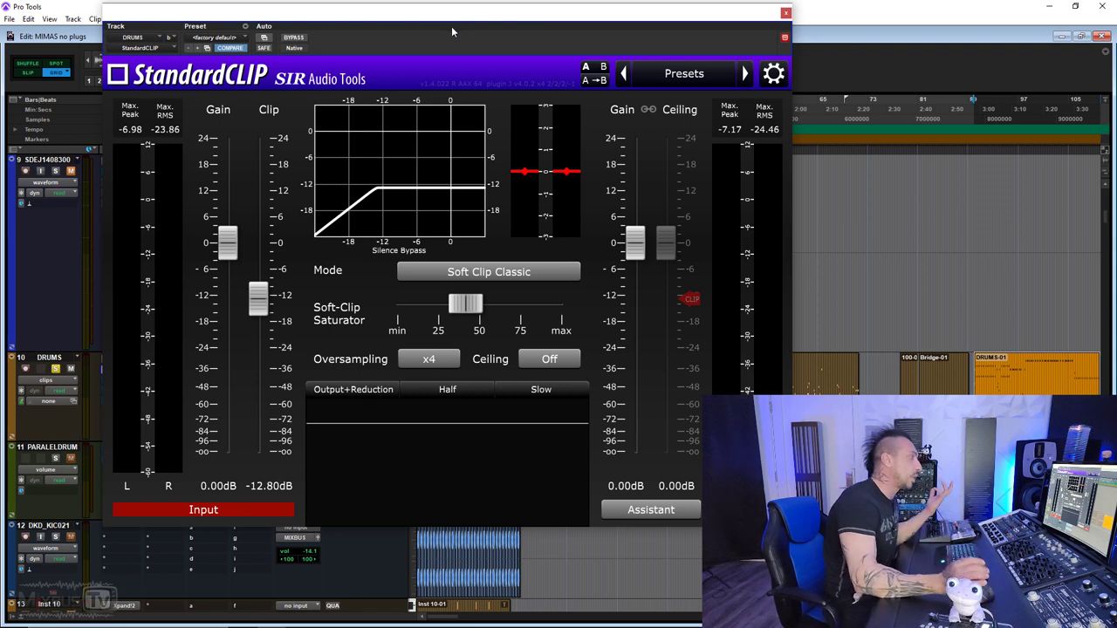
click(785, 14)
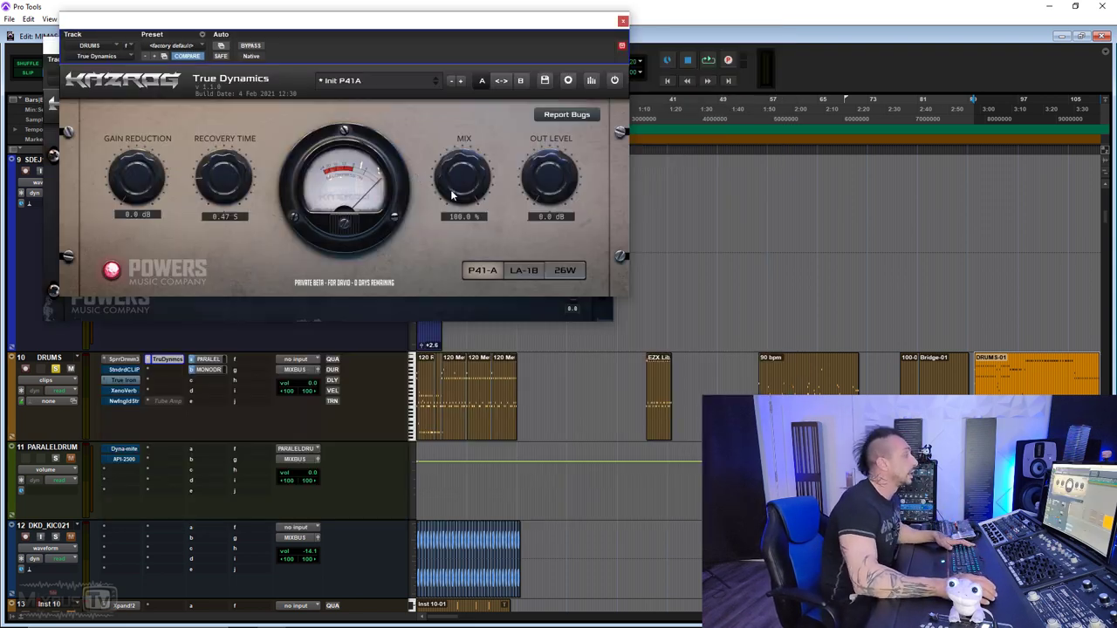
Step: Cycle True Dynamics through its LA-1B, 26W and P41-A models, and close the plug-in in bypass
click(523, 270)
click(565, 271)
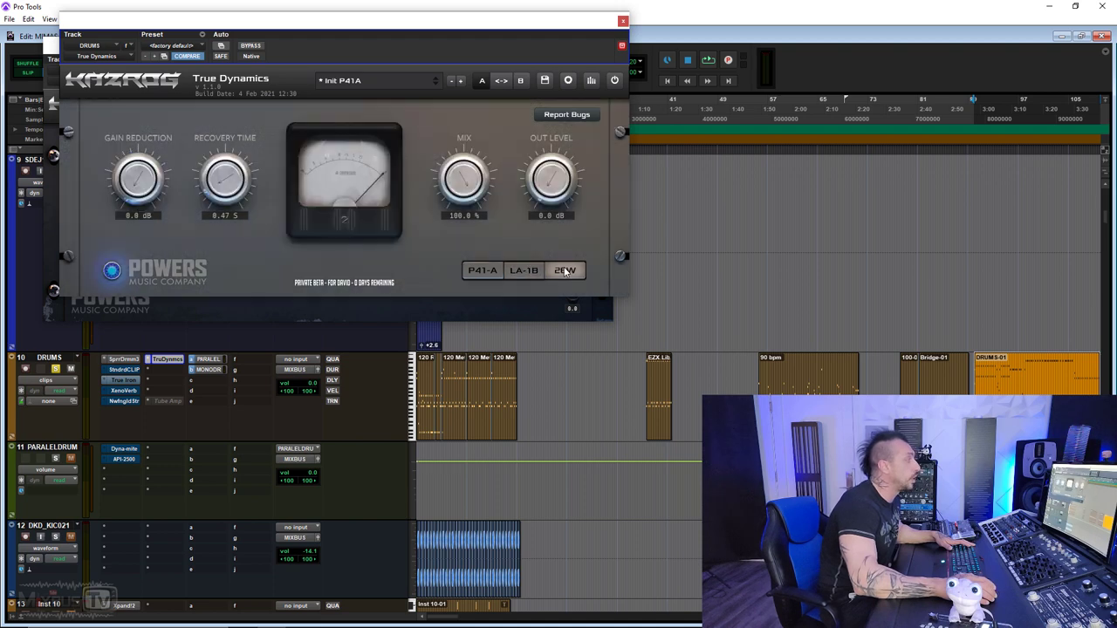
click(485, 270)
click(253, 45)
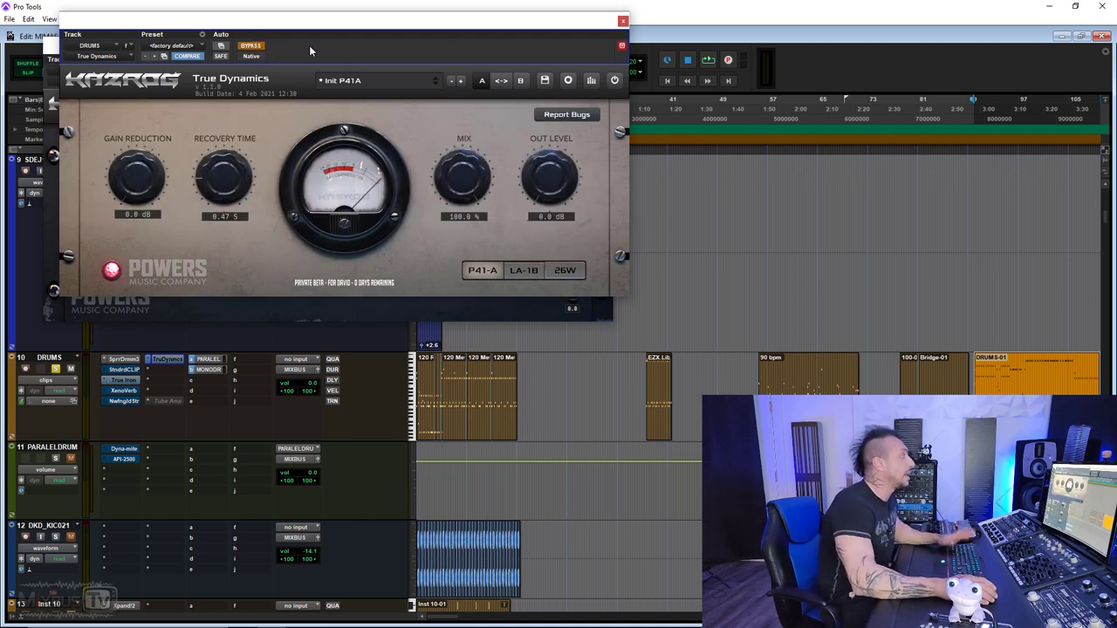
click(622, 21)
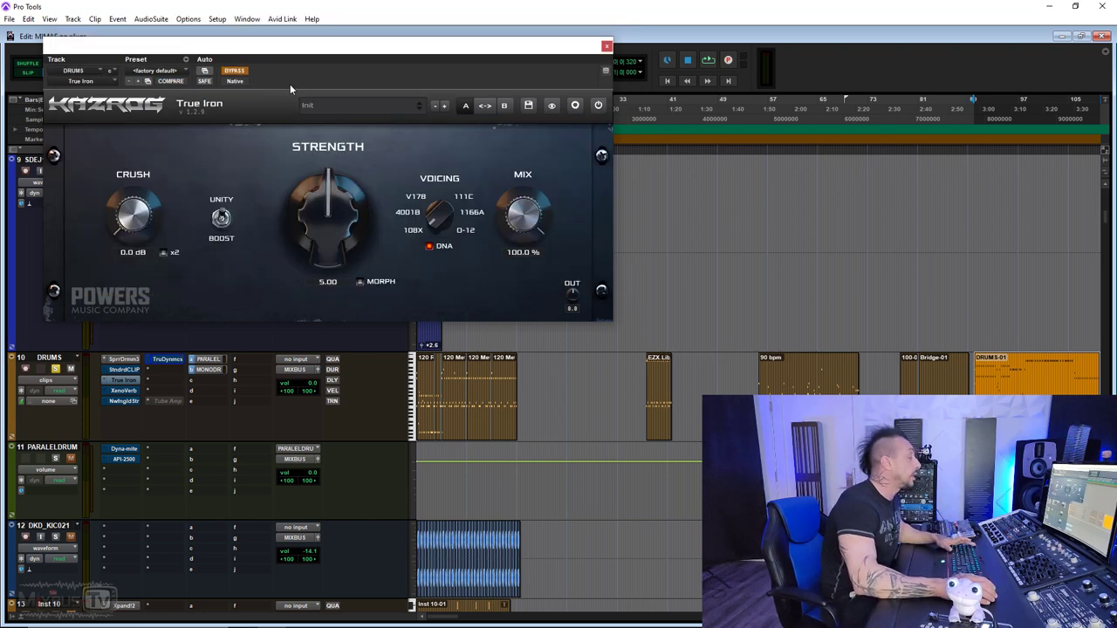
Step: Take True Iron out of bypass and play the drums with Voicing at 4001B and Strength at 10.00
click(236, 73)
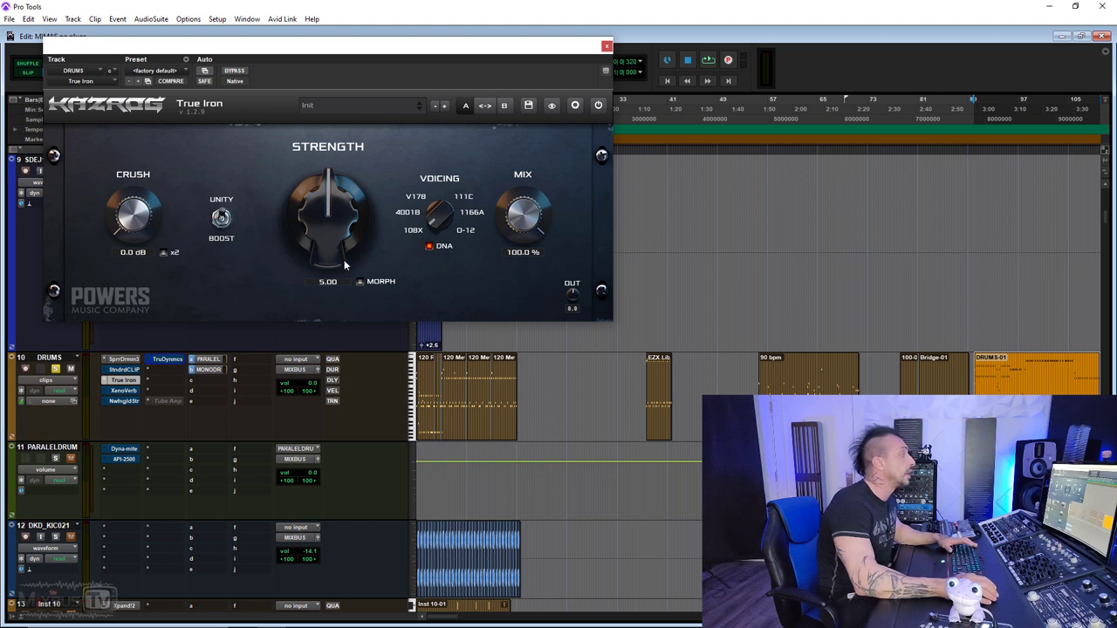
drag(437, 225, 421, 182)
key(space)
drag(326, 214, 316, 54)
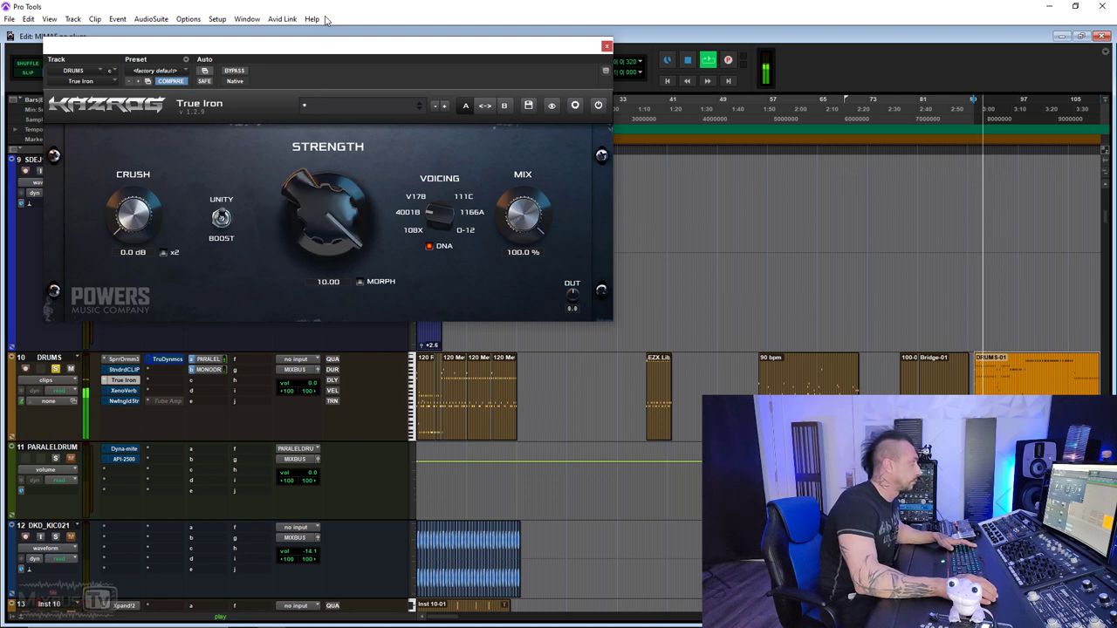
Step: Compare True Iron with its bypassed sound during playback, and switch Voicing to 1166A
drag(439, 212, 431, 178)
click(234, 72)
click(235, 71)
drag(440, 227, 444, 172)
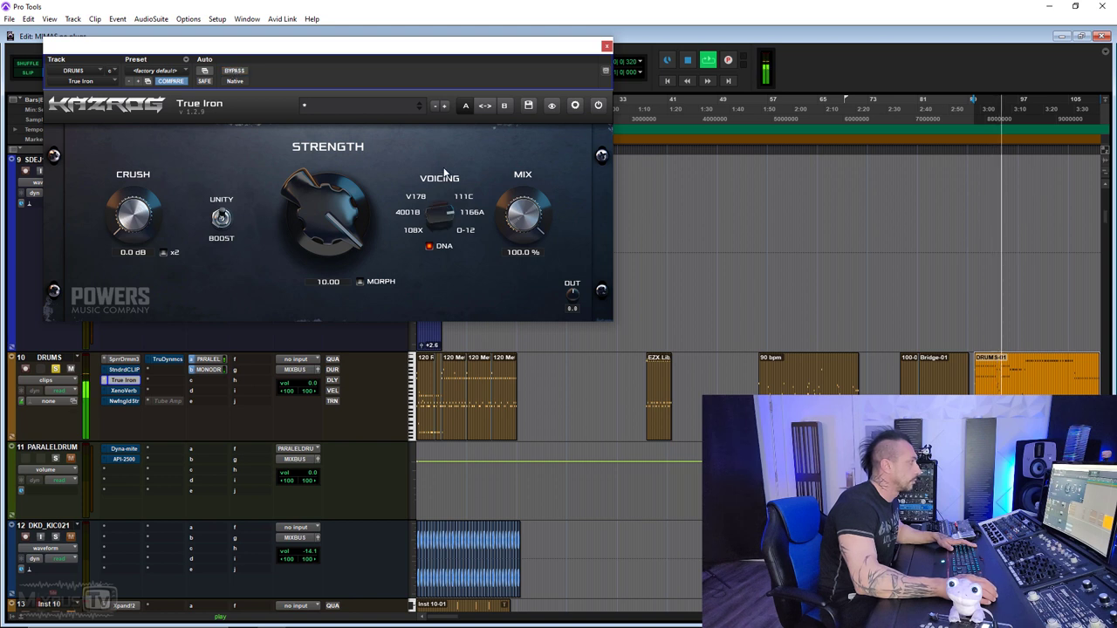
Step: Switch True Iron's Voicing to D-12, compare it with bypass, and stop playback
drag(437, 214, 437, 191)
click(238, 70)
click(238, 71)
key(space)
Step: Set True Iron's Strength to 10.00 and Crush to 24.0 dB with x2 enabled, and start playback
double_click(318, 200)
drag(318, 200, 314, 134)
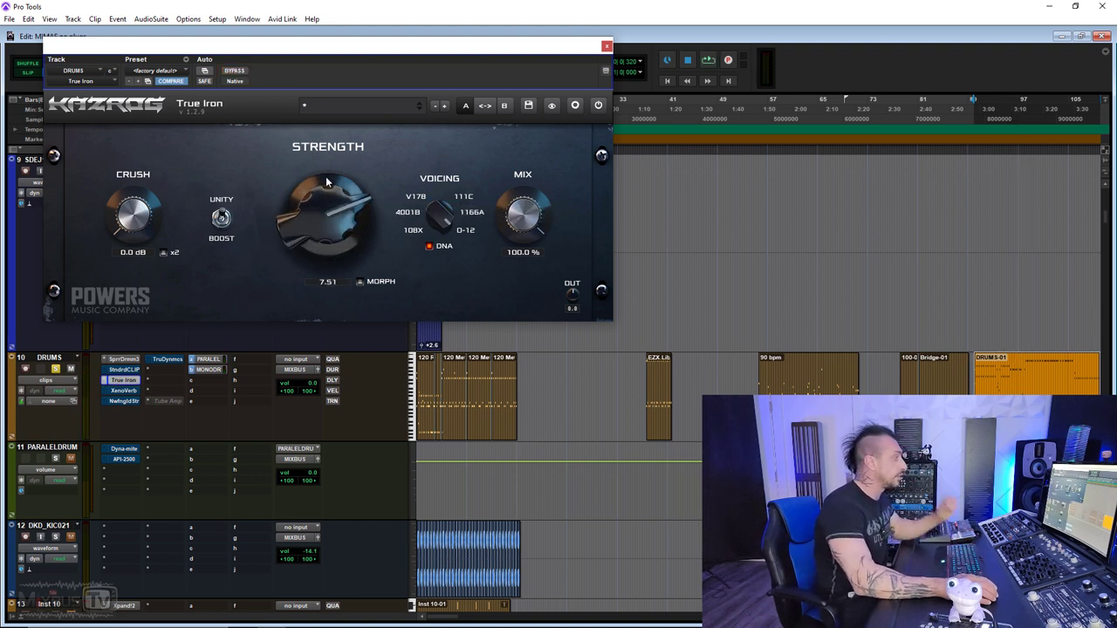
drag(326, 177, 324, 192)
drag(133, 216, 137, 150)
key(space)
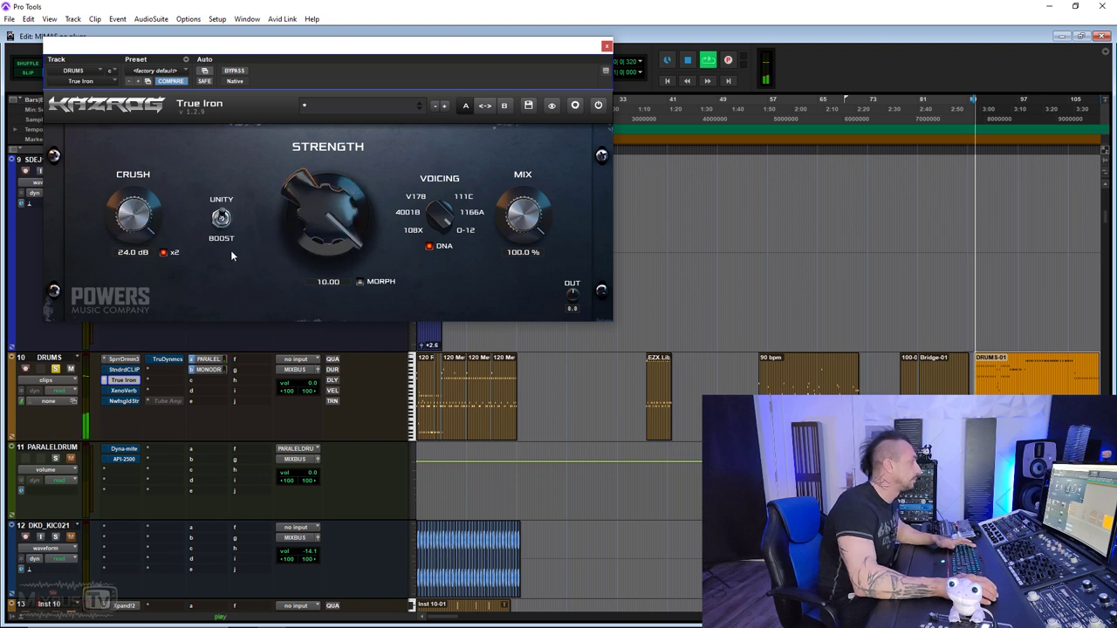
Step: Audition True Iron with Strength at 9.13 and Voicing at 1166A, and stop playback
drag(297, 212, 297, 229)
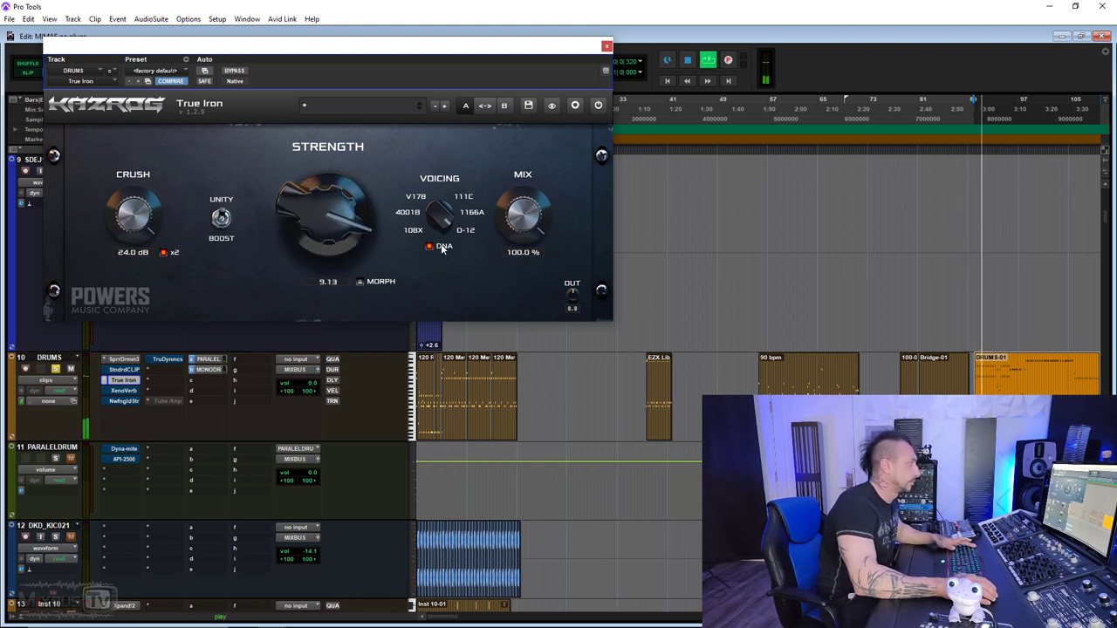
drag(425, 217, 418, 192)
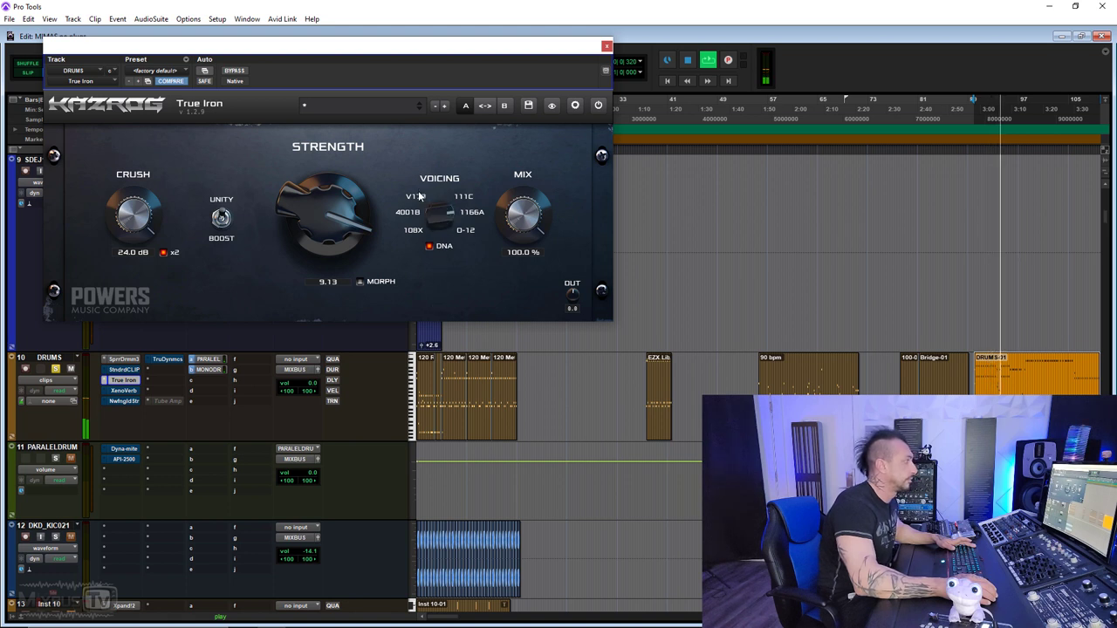
key(space)
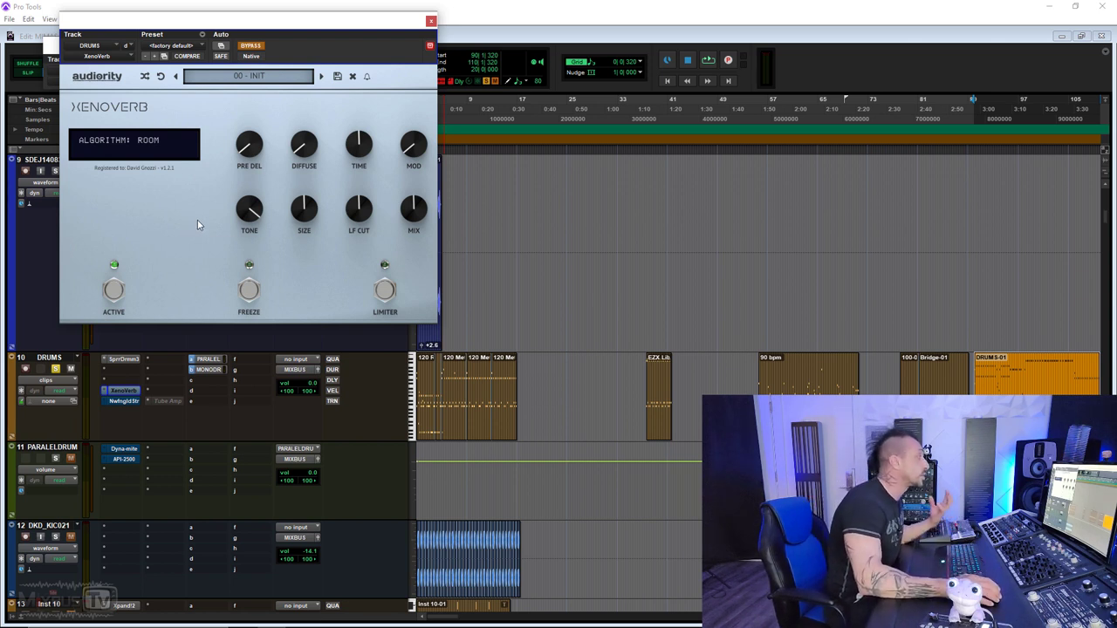
Step: Take XenoVerb out of bypass on the DRUMS track and start playback with the Room algorithm
click(245, 292)
click(381, 295)
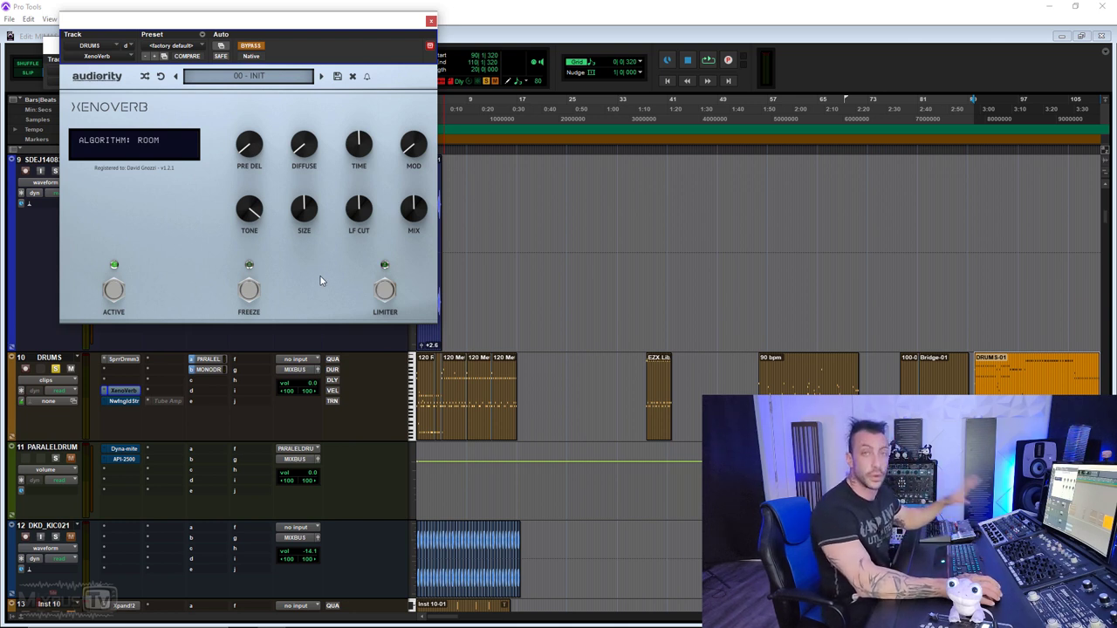
click(251, 46)
key(space)
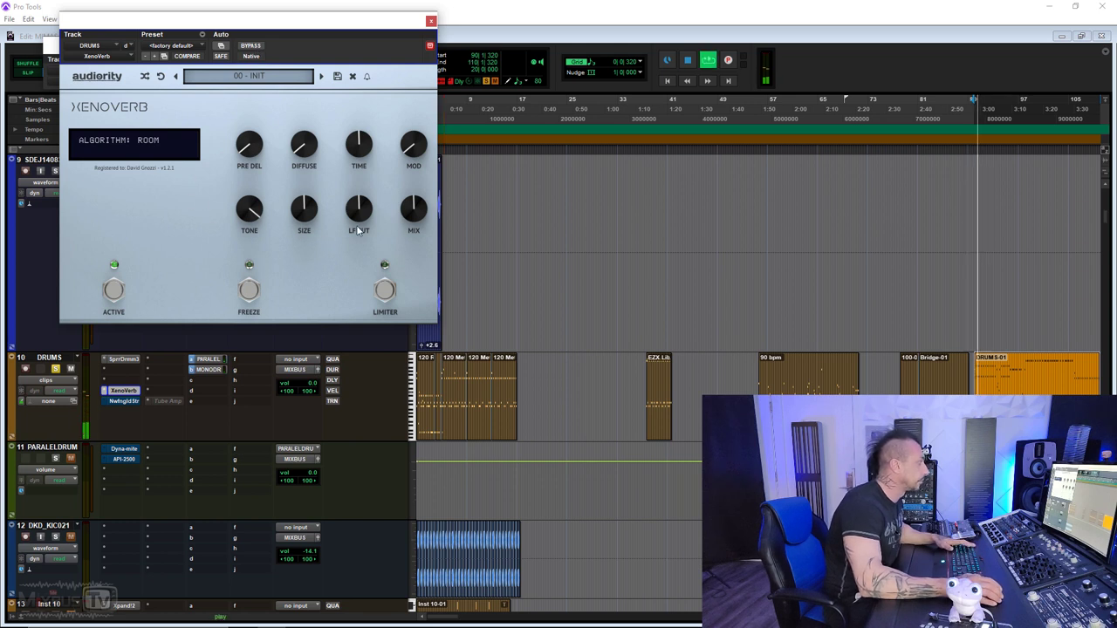
Step: Shape XenoVerb's Room reverb with LF Cut at 82%, Time at 805.7 ms, a lower Mix and more Diffuse
drag(358, 210, 372, 168)
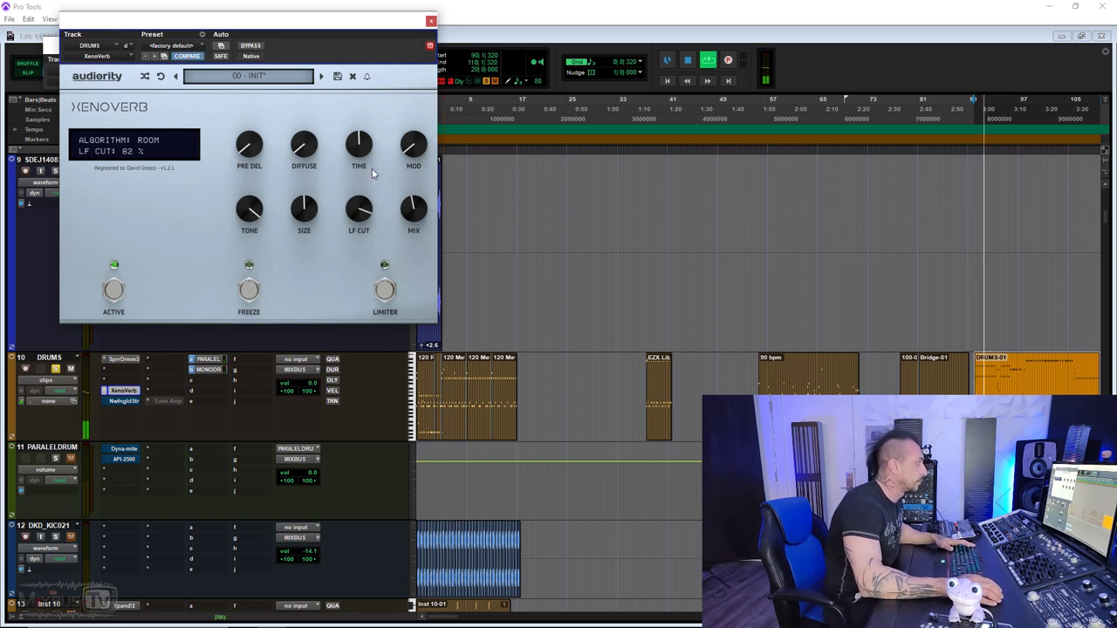
drag(415, 209, 406, 226)
drag(359, 144, 302, 72)
drag(304, 150, 363, 124)
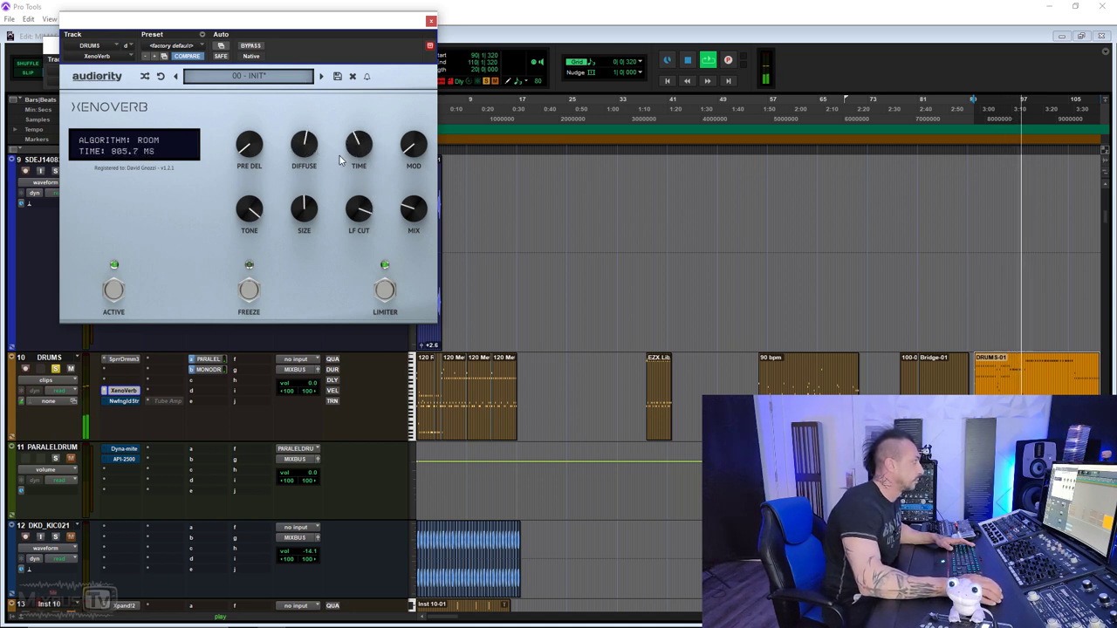
Step: Audition XenoVerb's Room B algorithm with Mix at 48%, and Hall with Mix at 40% and Diffuse at 42%
click(150, 141)
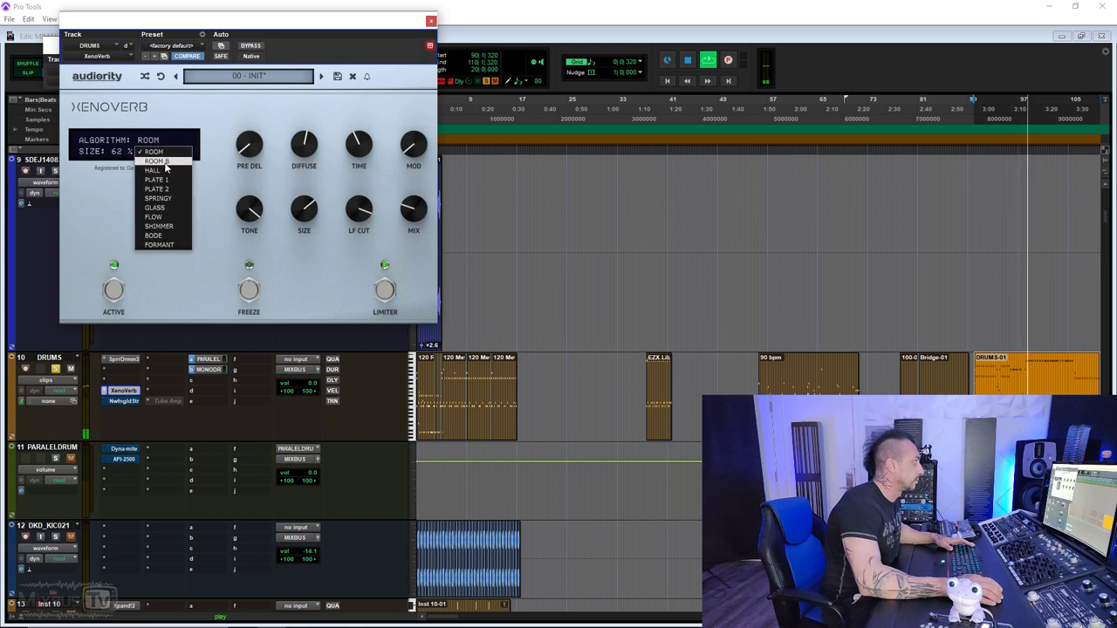
click(167, 167)
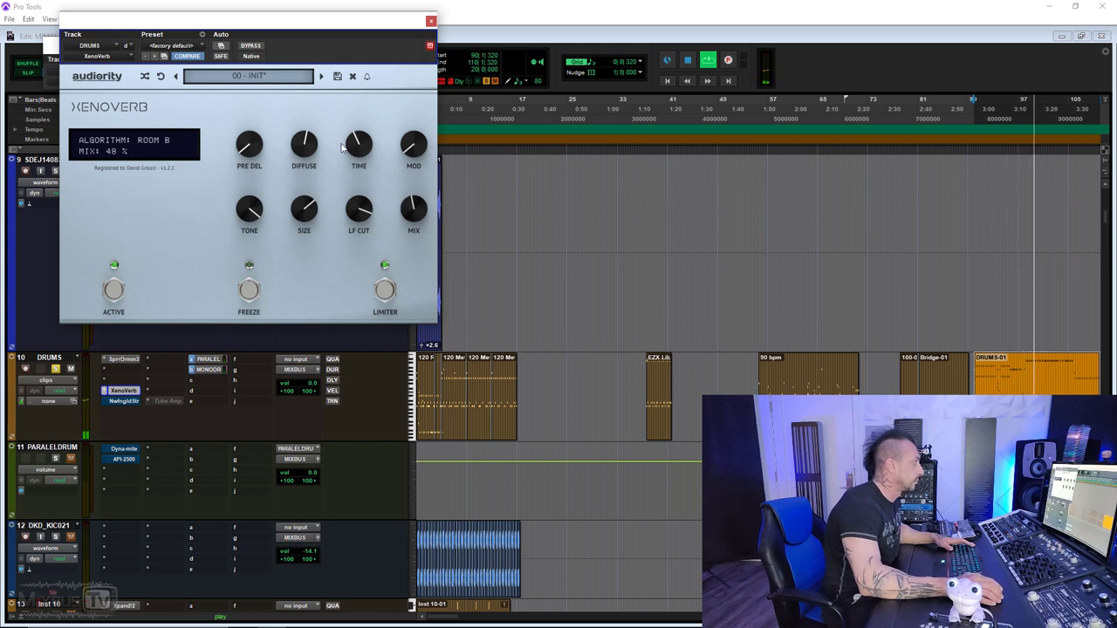
click(152, 141)
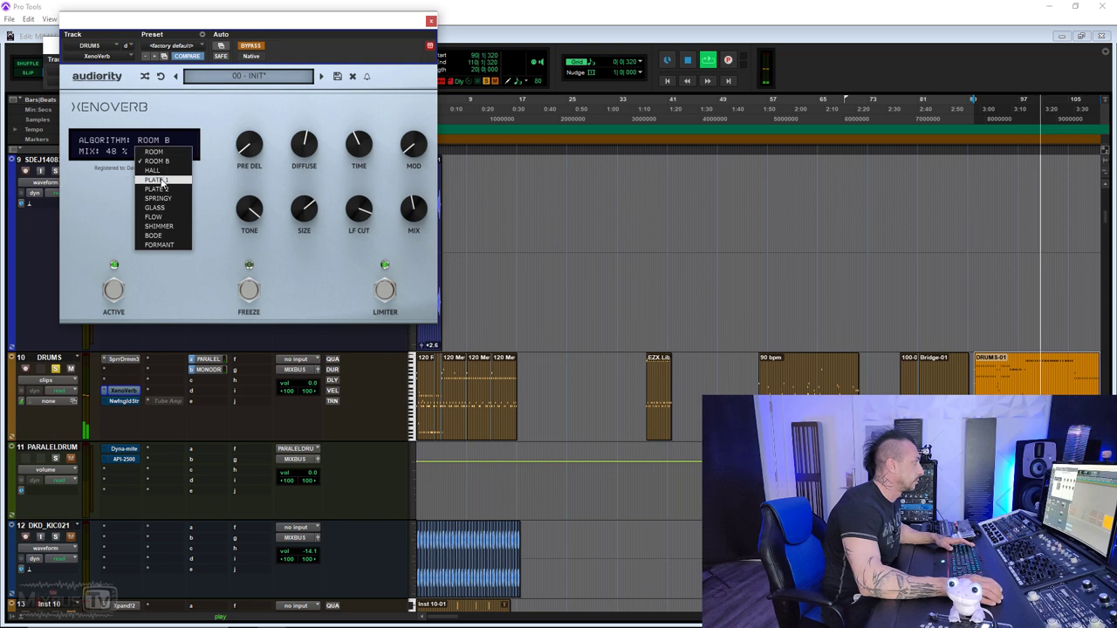
click(154, 170)
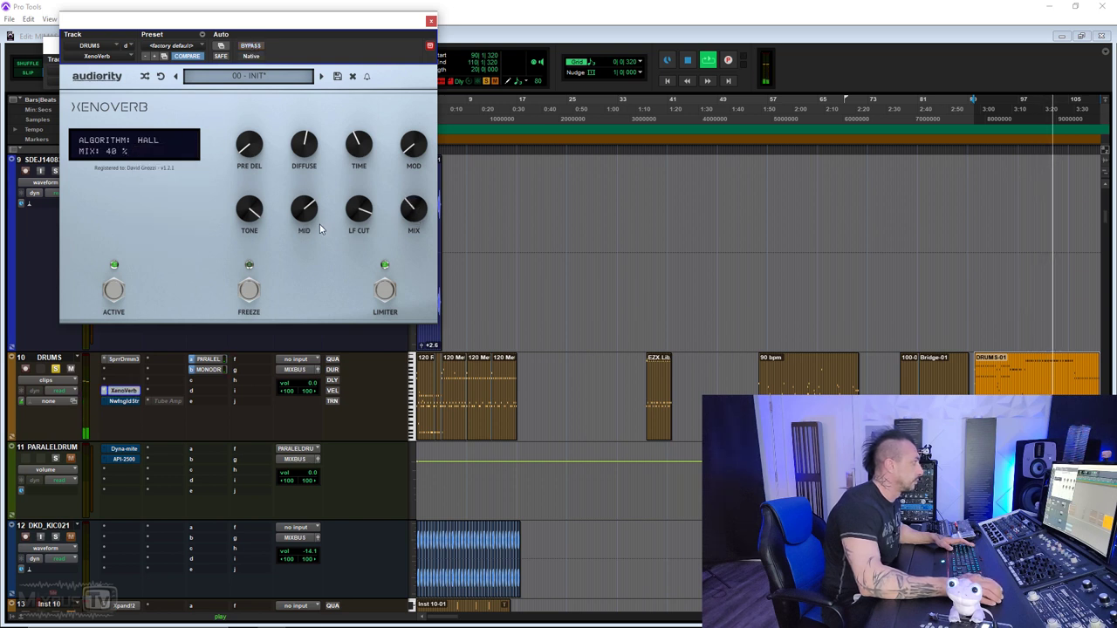
drag(367, 223, 358, 251)
drag(304, 146, 298, 163)
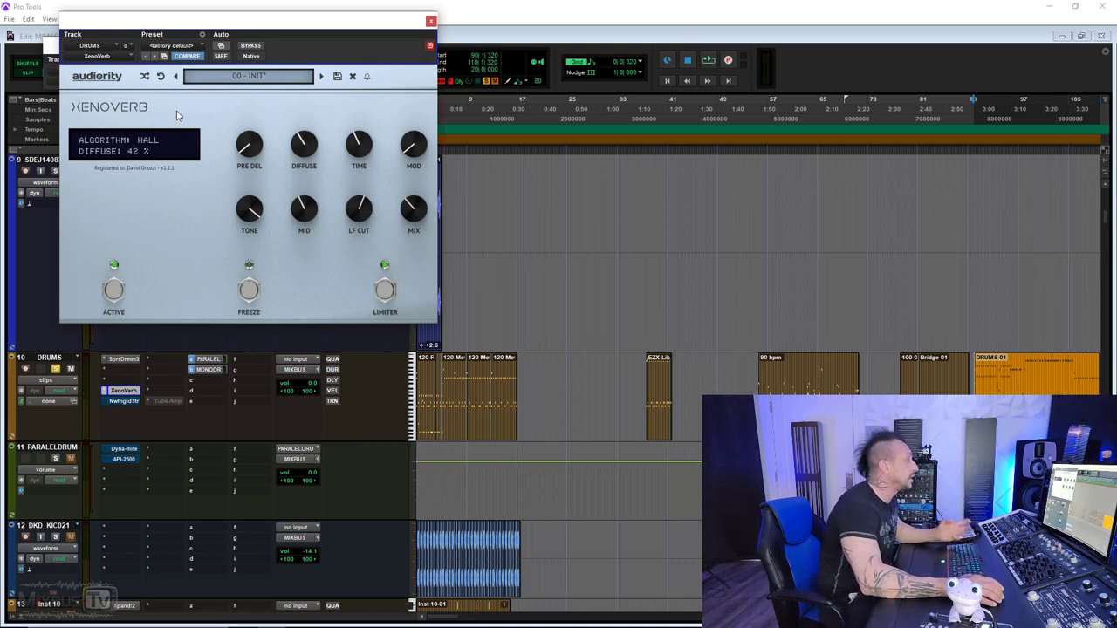
Step: Audition XenoVerb's Flow algorithm during playback with Bloom at 42%, a higher Mix and a lower Tone
click(153, 148)
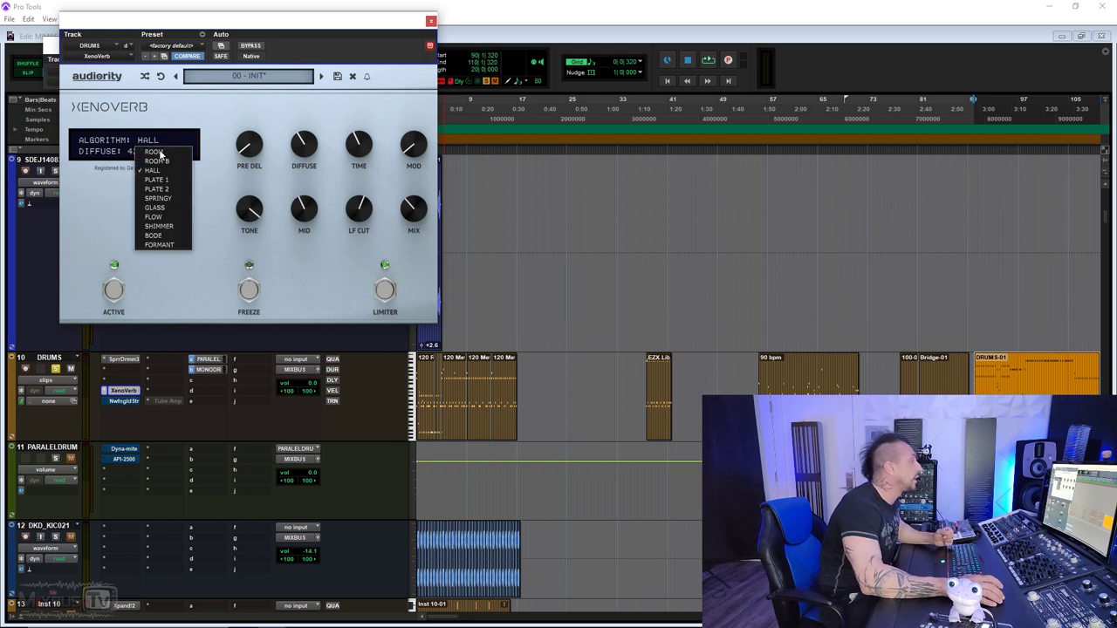
click(167, 217)
key(space)
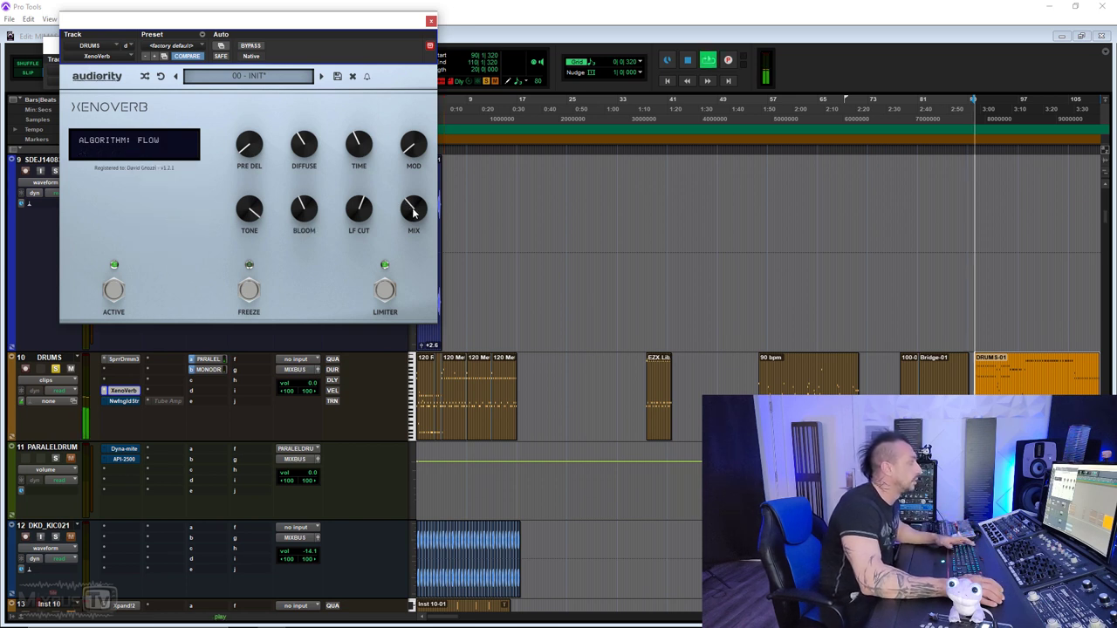
drag(409, 175, 407, 195)
drag(304, 208, 310, 151)
drag(257, 207, 258, 323)
drag(310, 206, 306, 265)
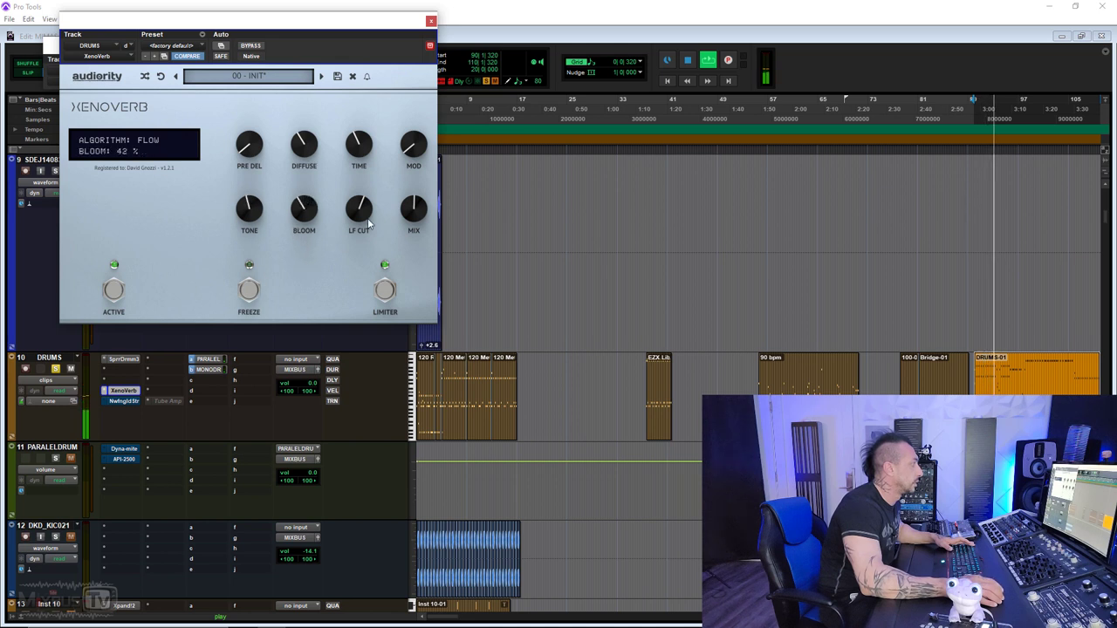
Step: Audition XenoVerb's Shimmer algorithm with Diffuse at 37%, Pitch A raised, and Mix and Time reduced
click(155, 150)
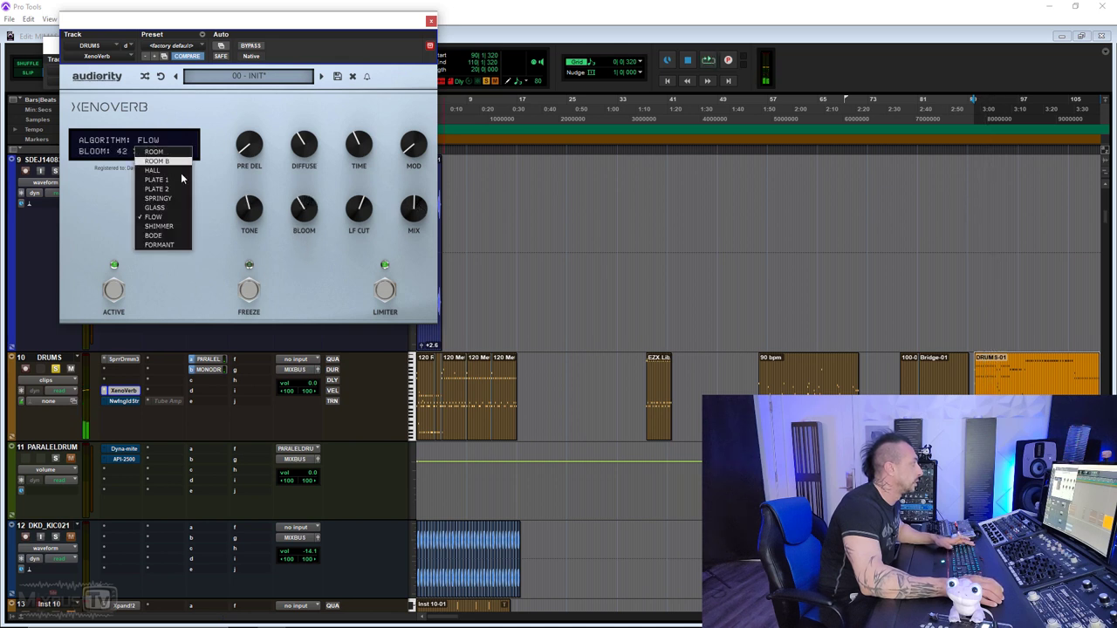
click(160, 224)
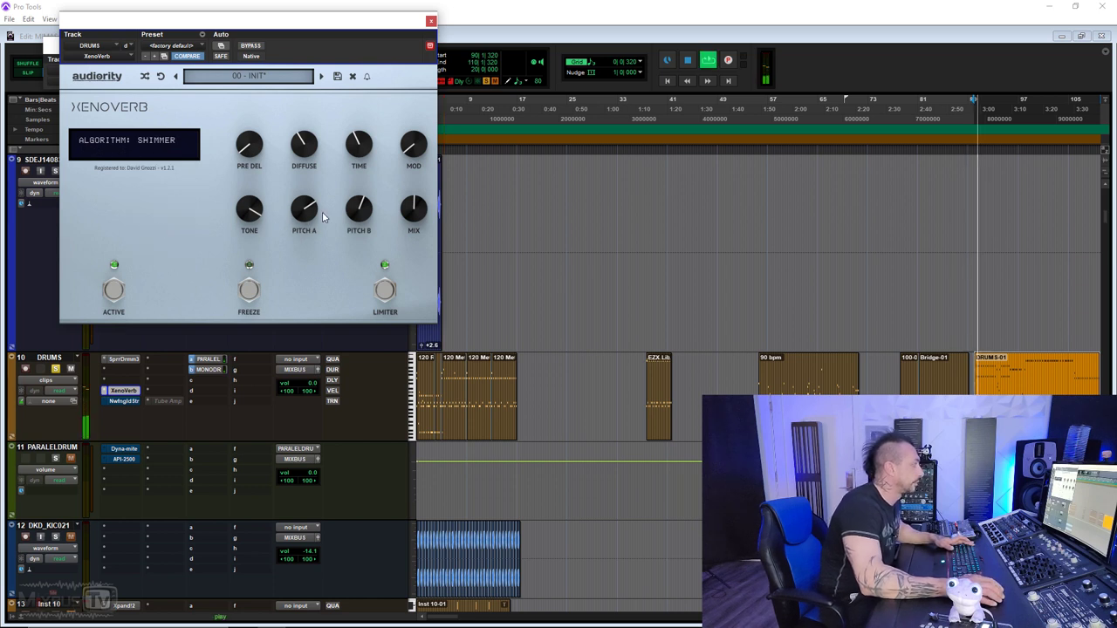
drag(415, 208, 353, 129)
drag(306, 212, 304, 174)
drag(359, 147, 359, 174)
mouse_move(305, 147)
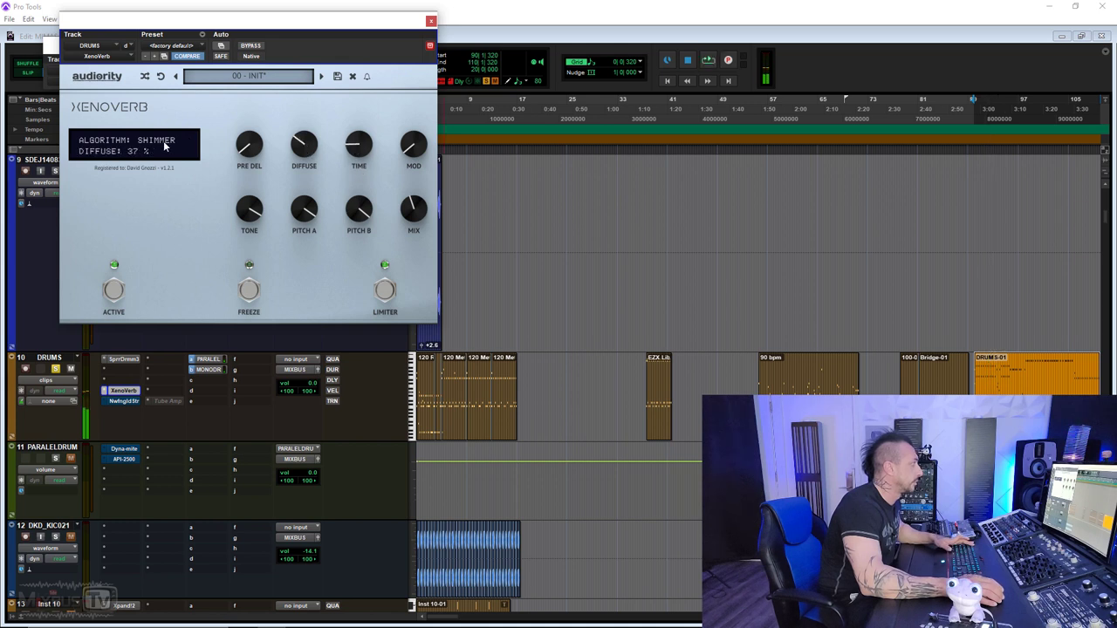
Step: Audition XenoVerb's Formant algorithm with Peak at 65%, and make the plug-in inactive on the DRUMS track
click(164, 147)
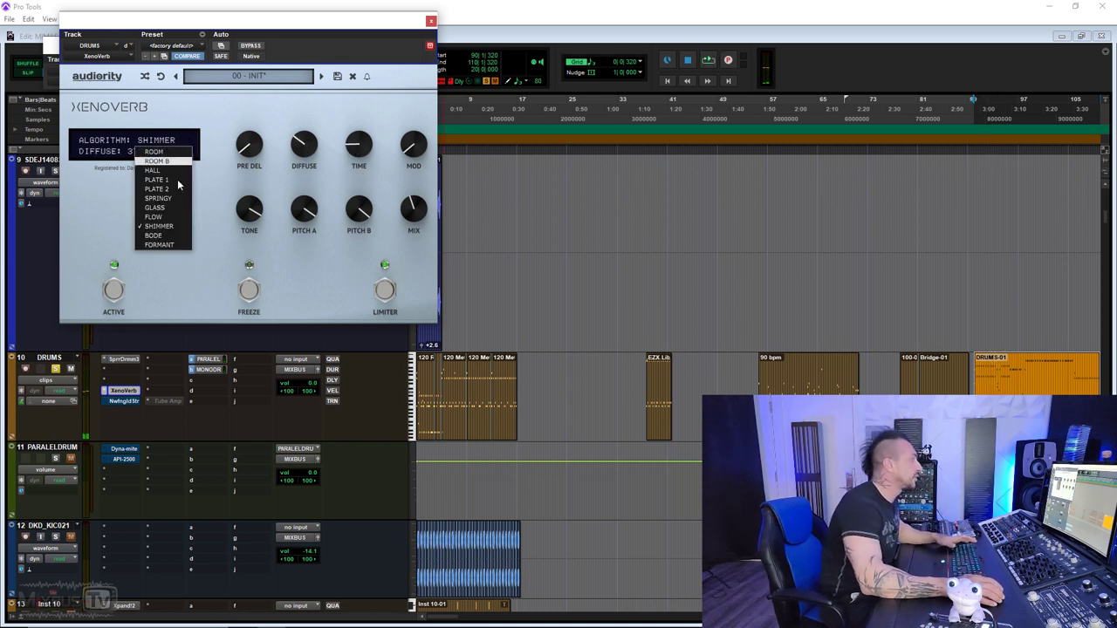
click(160, 245)
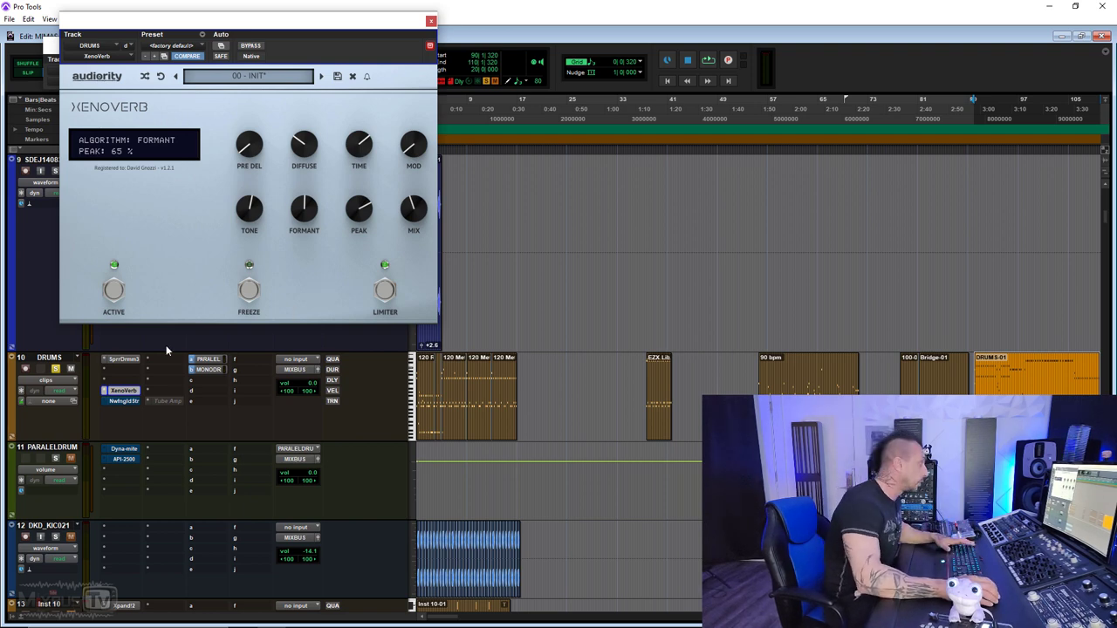
right_click(127, 391)
click(143, 403)
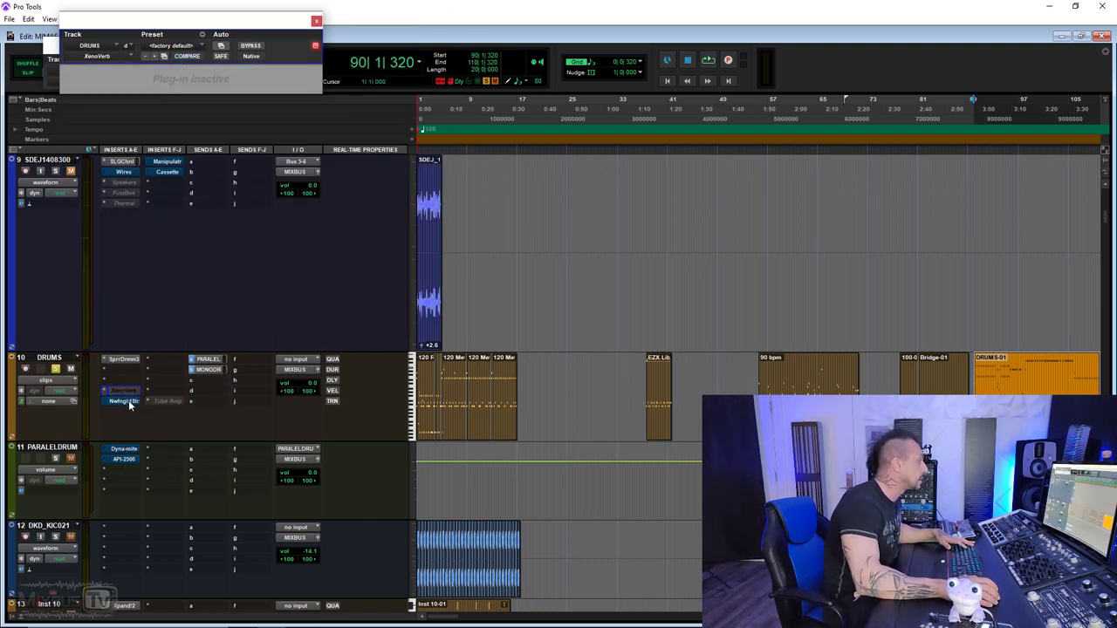
Step: Open Newfangled Saturate on the DRUMS track, reposition its window, and play the drums through it out of bypass
click(127, 402)
mouse_move(341, 27)
mouse_down()
mouse_move(352, 27)
mouse_move(341, 29)
mouse_up()
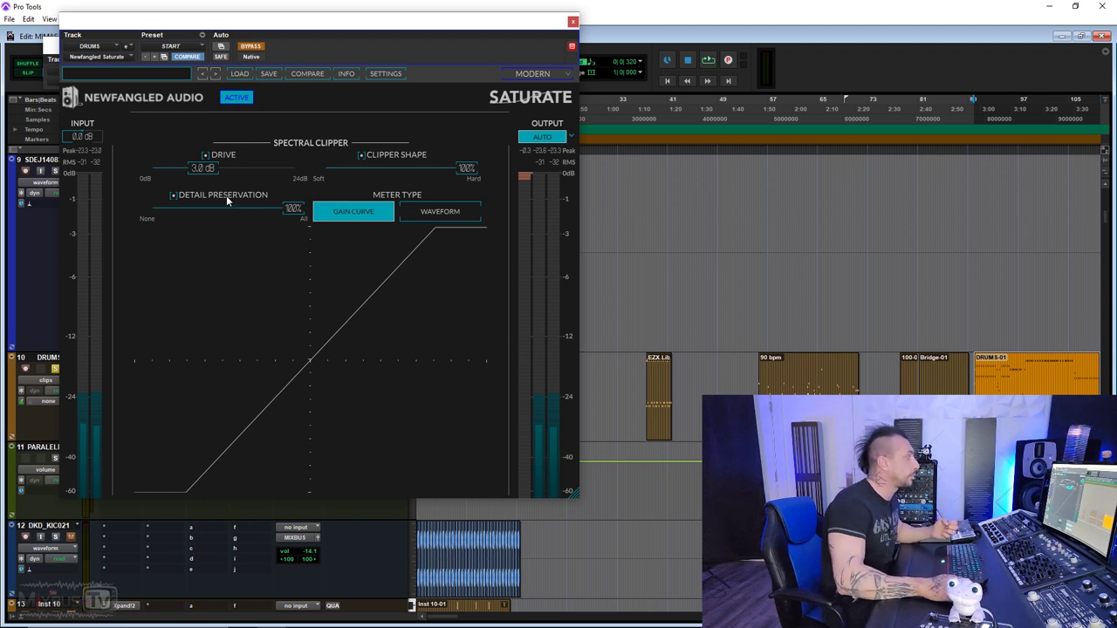
drag(295, 210, 327, 215)
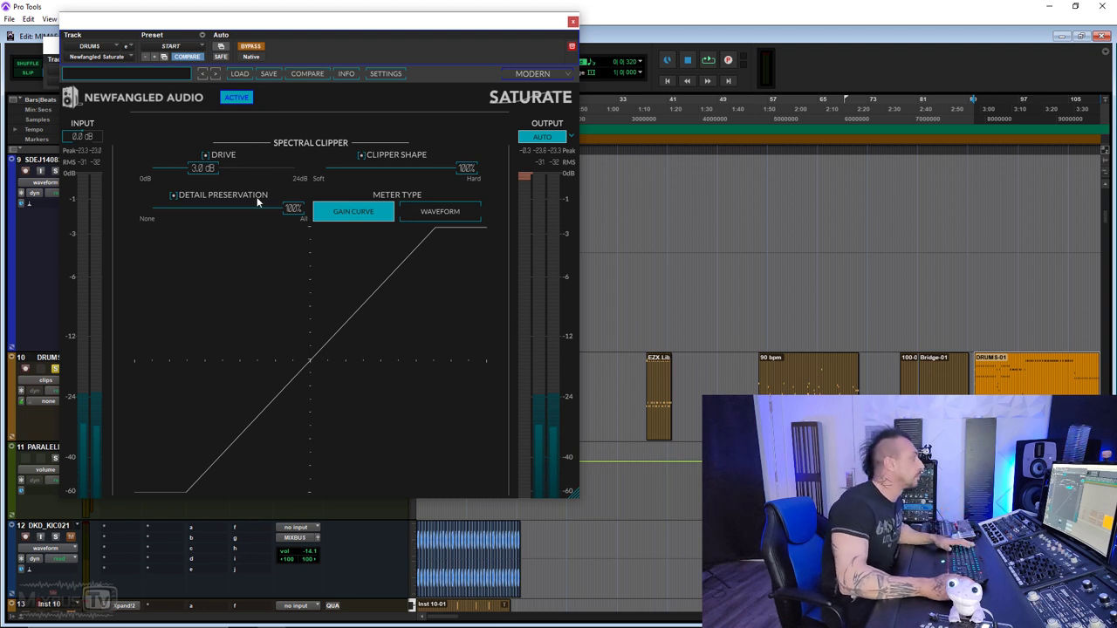
drag(391, 30, 437, 31)
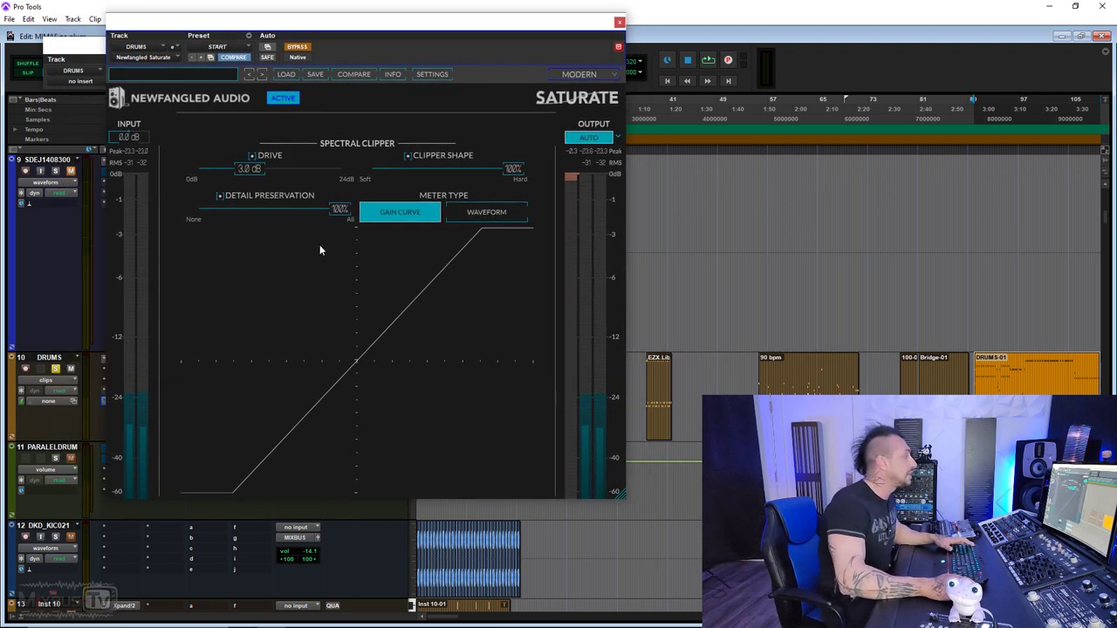
key(space)
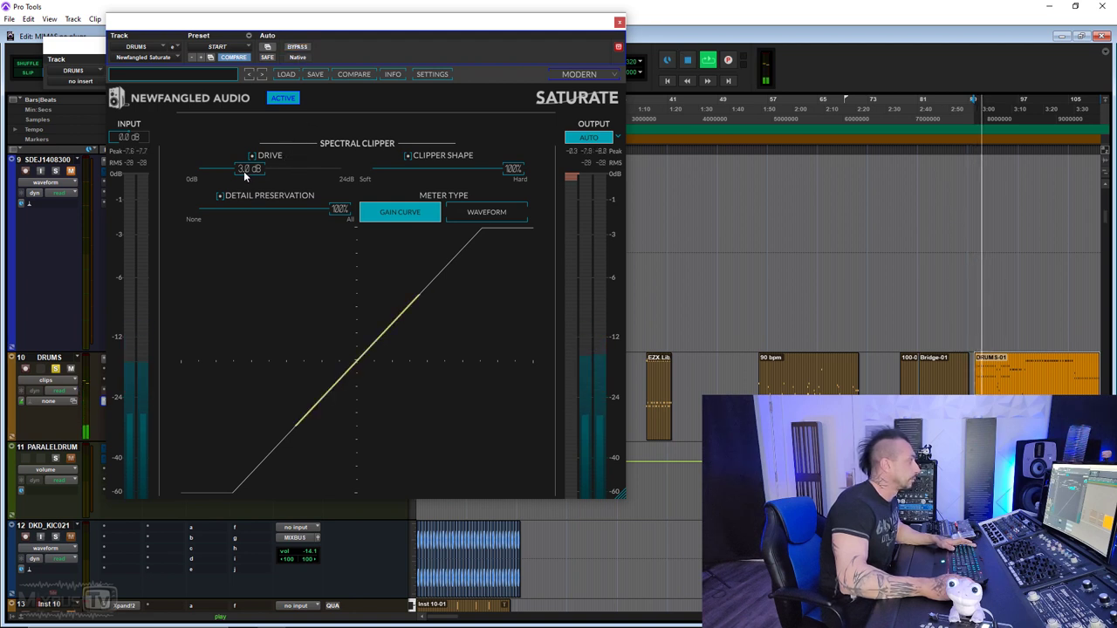
Step: Raise Saturate's Drive to 12.2 dB during playback, compare it against bypass, and stop the drums
drag(245, 170, 297, 175)
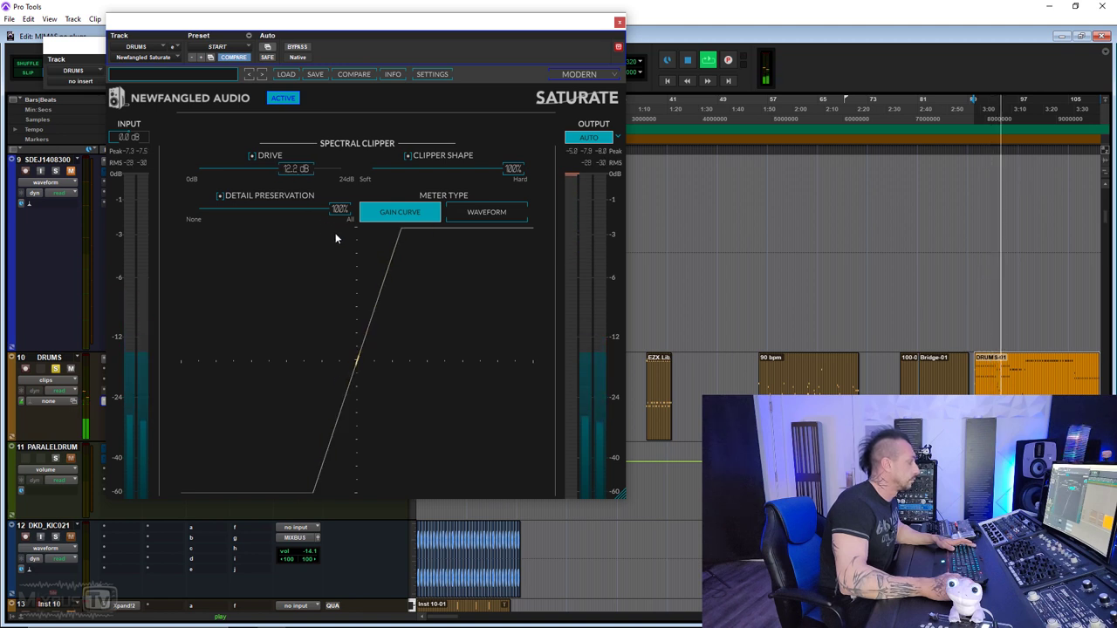
click(297, 47)
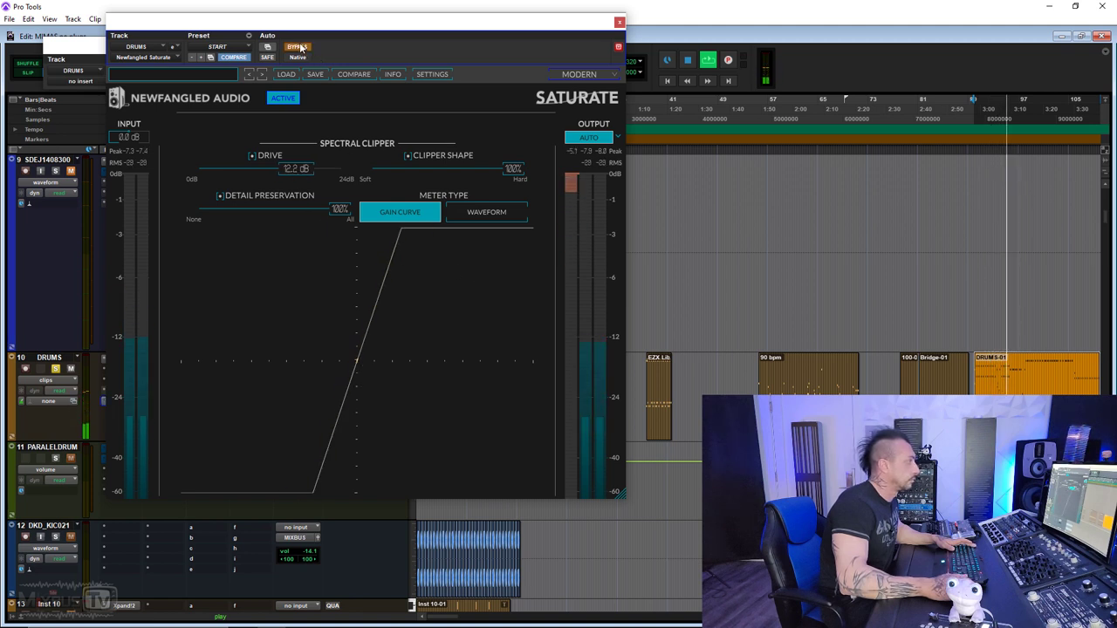
click(297, 47)
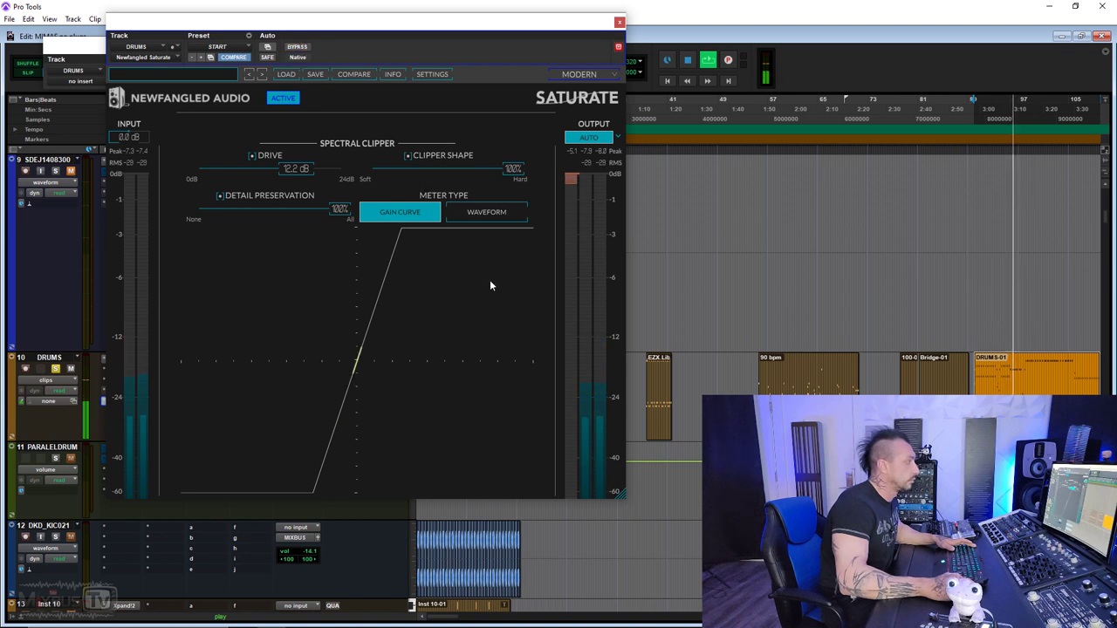
key(space)
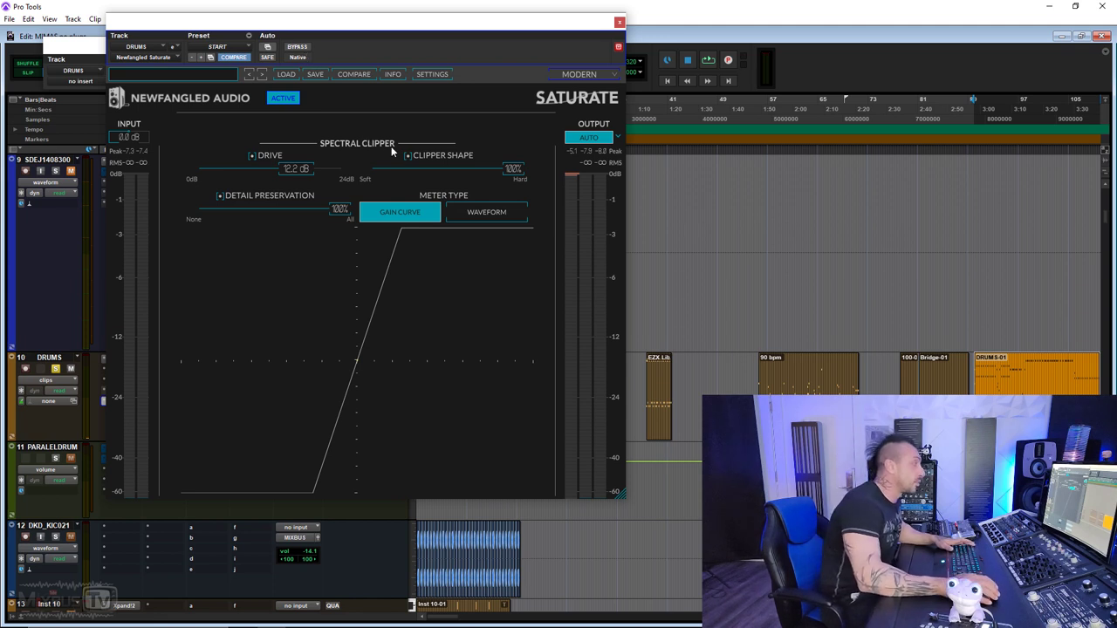
Step: Set Saturate's meter type to Waveform and play the drums to view the input and output peak levels
click(485, 213)
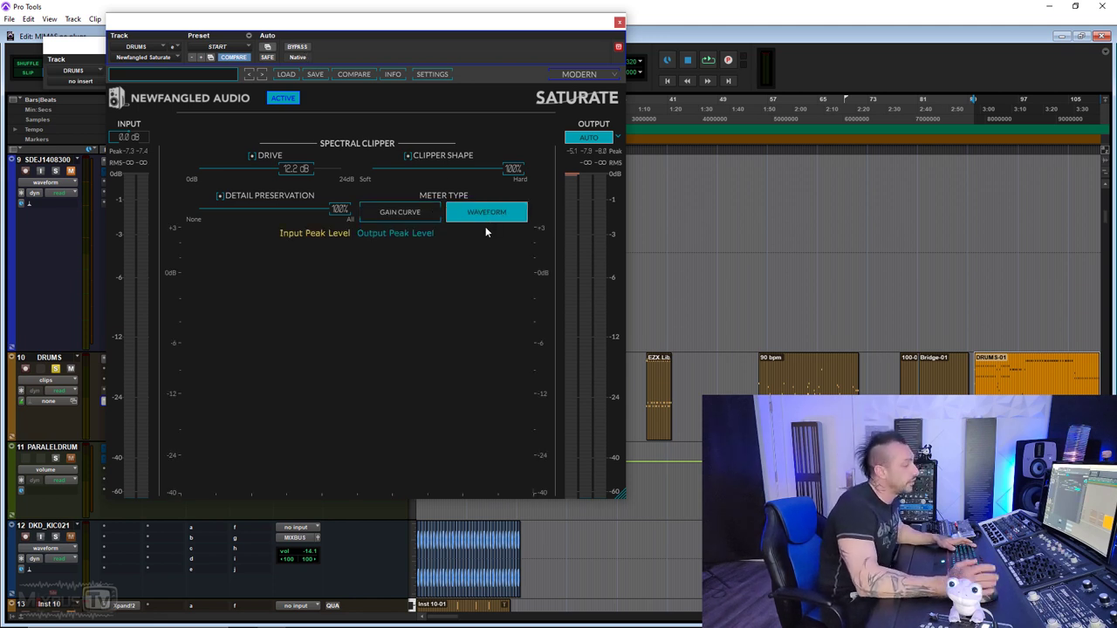
key(space)
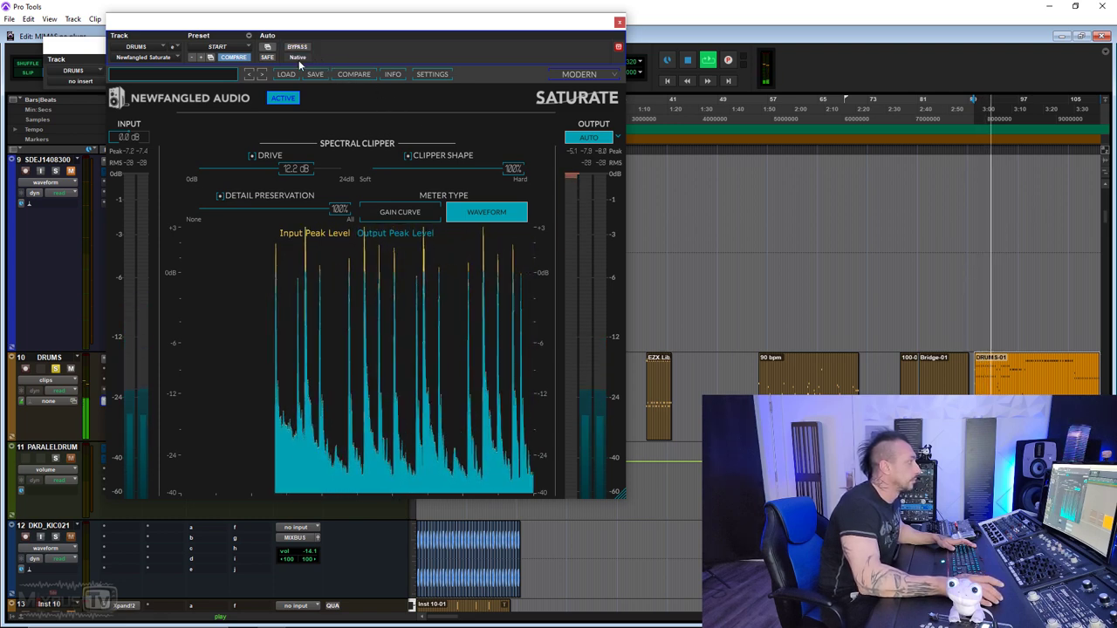
key(space)
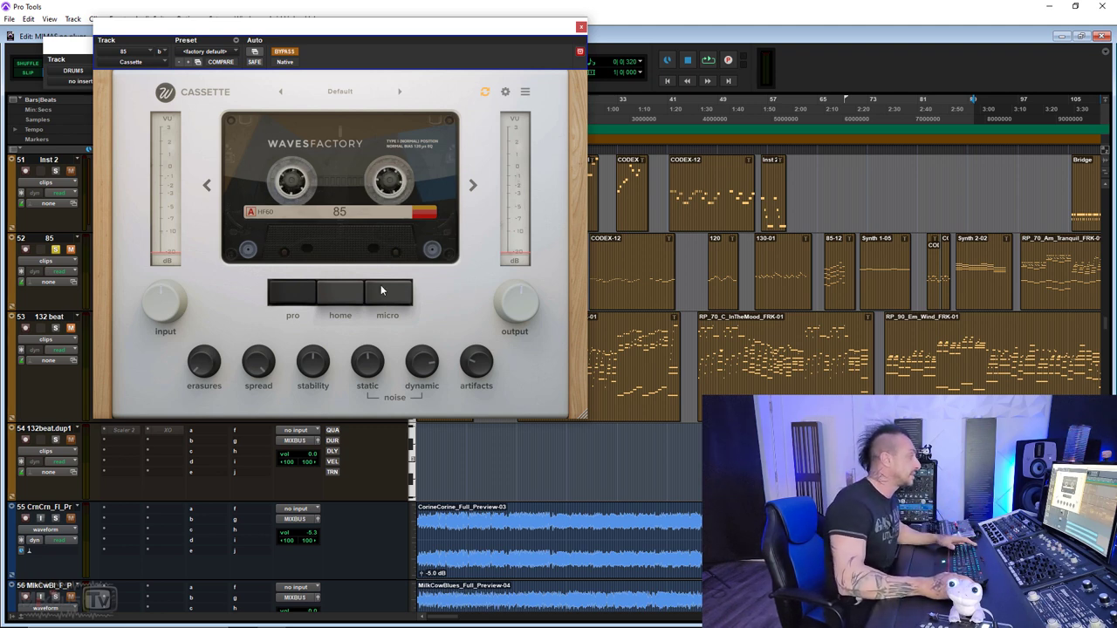
Step: Set Cassette to its micro mode on track 85 after trying pro and home, and take the plug-in out of bypass
click(349, 300)
click(377, 300)
click(297, 297)
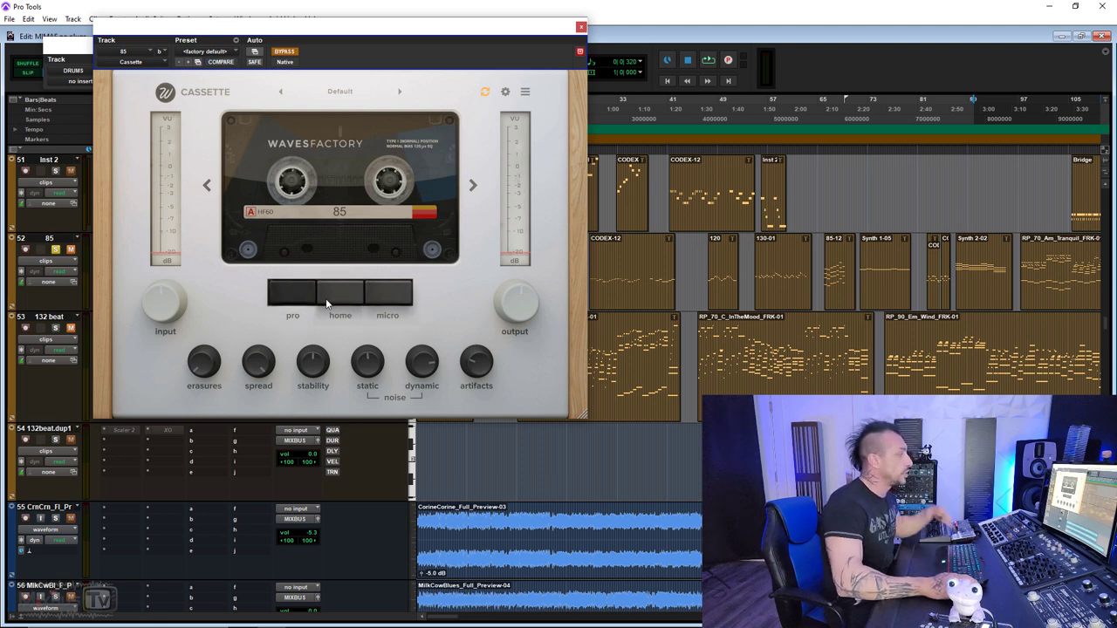
click(391, 298)
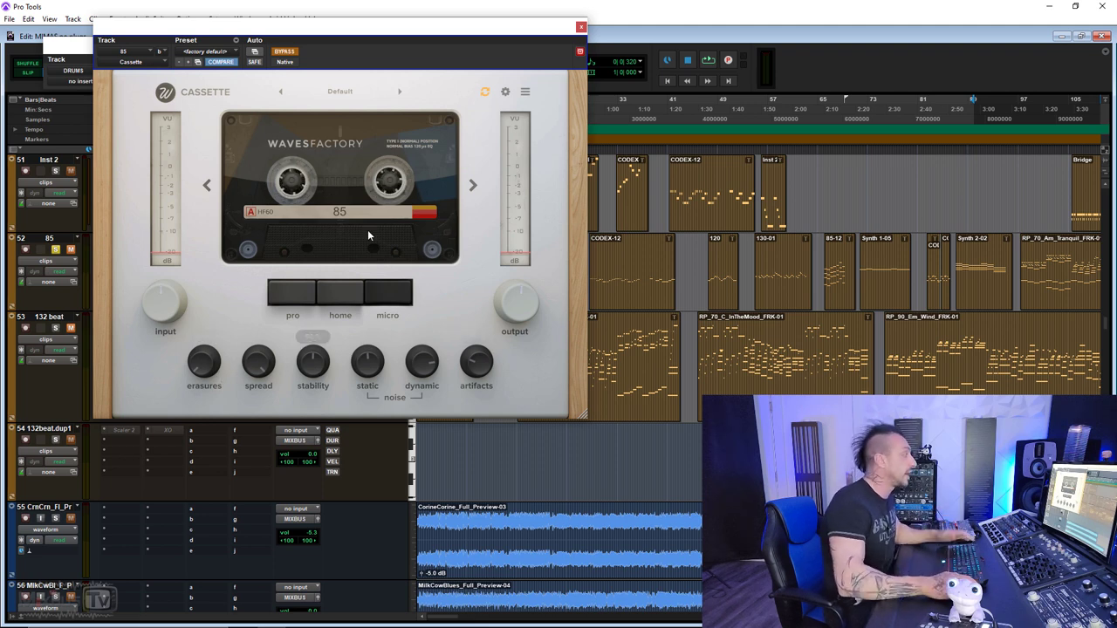
drag(377, 28, 408, 33)
click(317, 57)
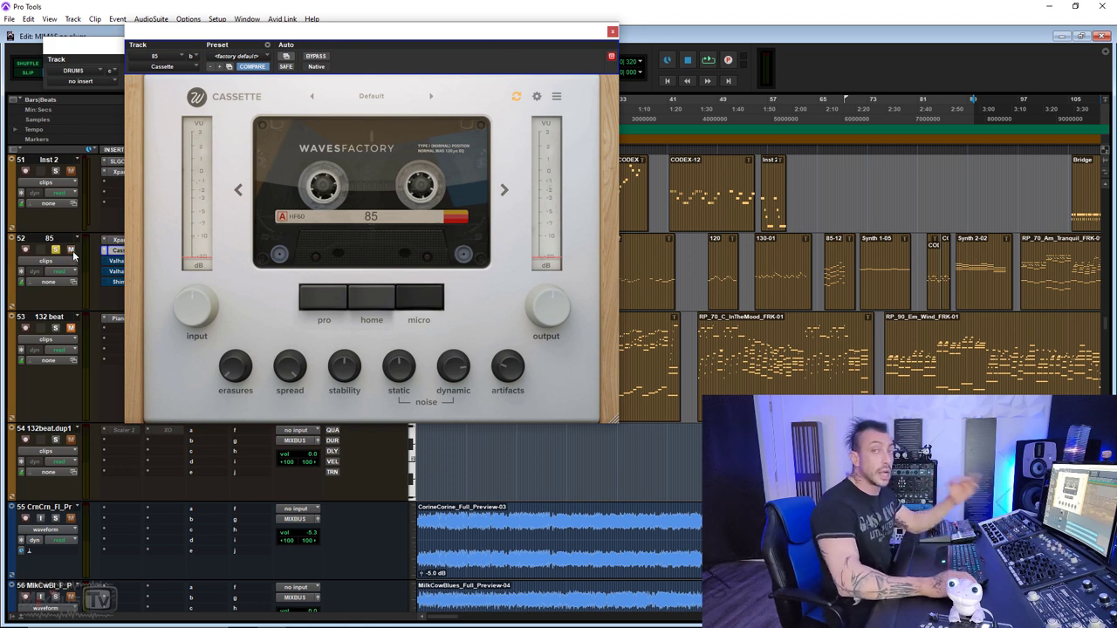
Step: Play track 85 through Cassette in home mode with the FeCr 90 tape, input at 13.8 dB and erasures at 12 x
click(70, 251)
key(space)
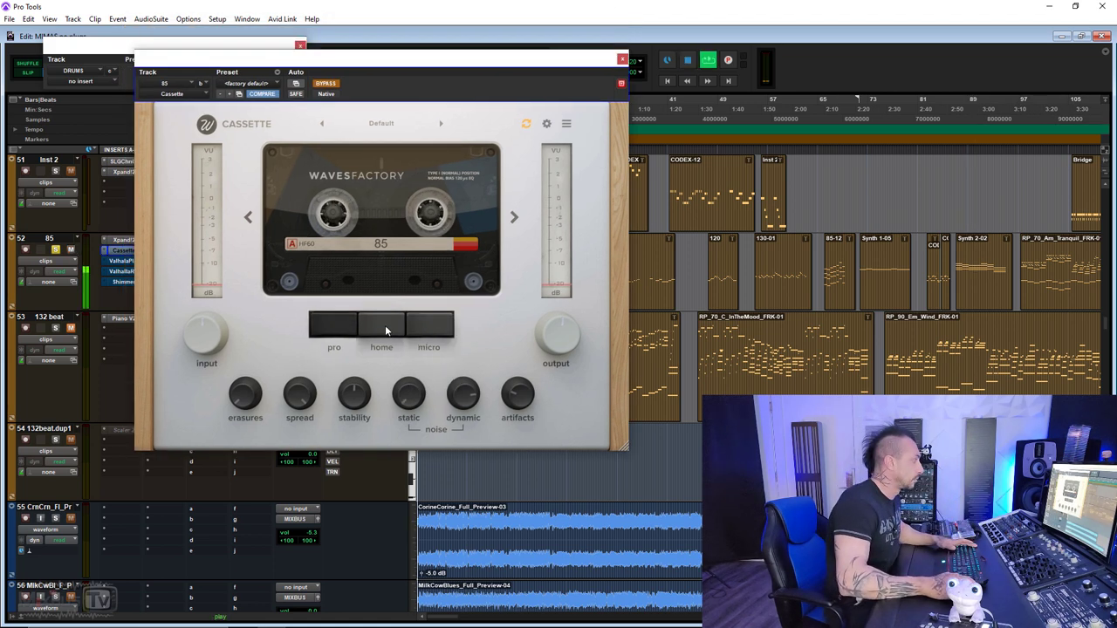
click(514, 218)
click(514, 218)
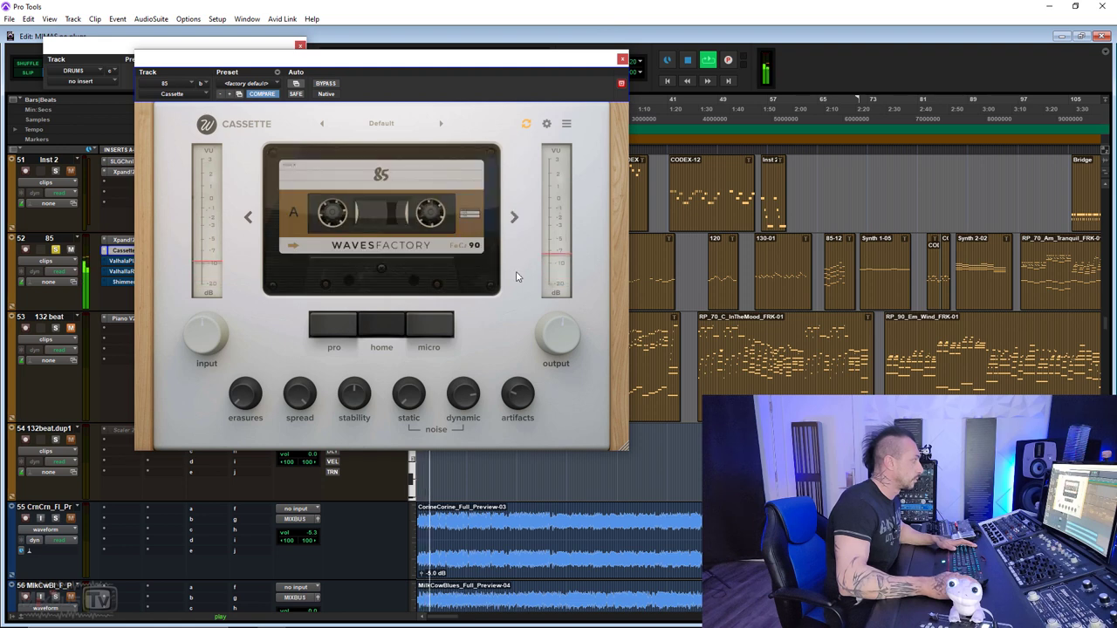
mouse_move(533, 403)
mouse_move(558, 342)
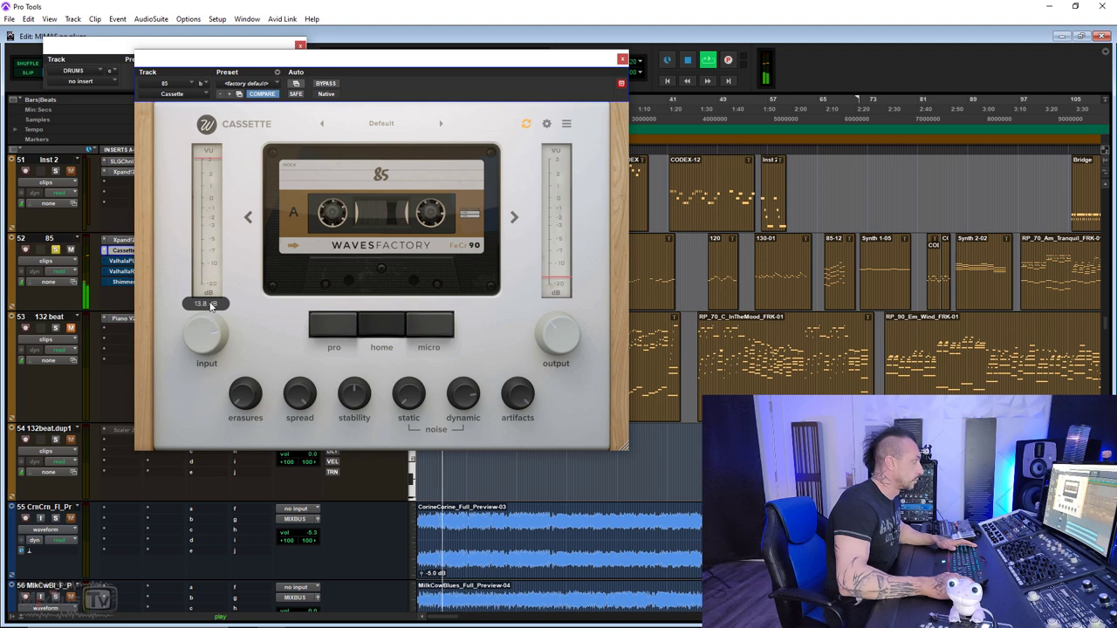
mouse_move(245, 392)
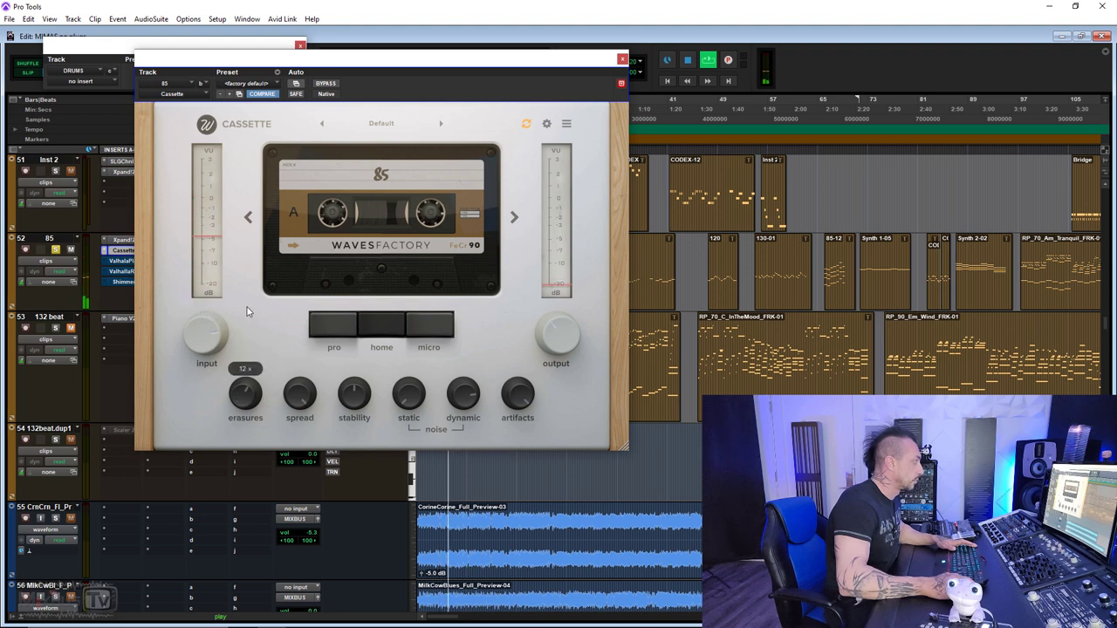
Step: Compare Cassette's MA60, HF60 and FeCr 90 tapes on track 85 during playback
click(514, 217)
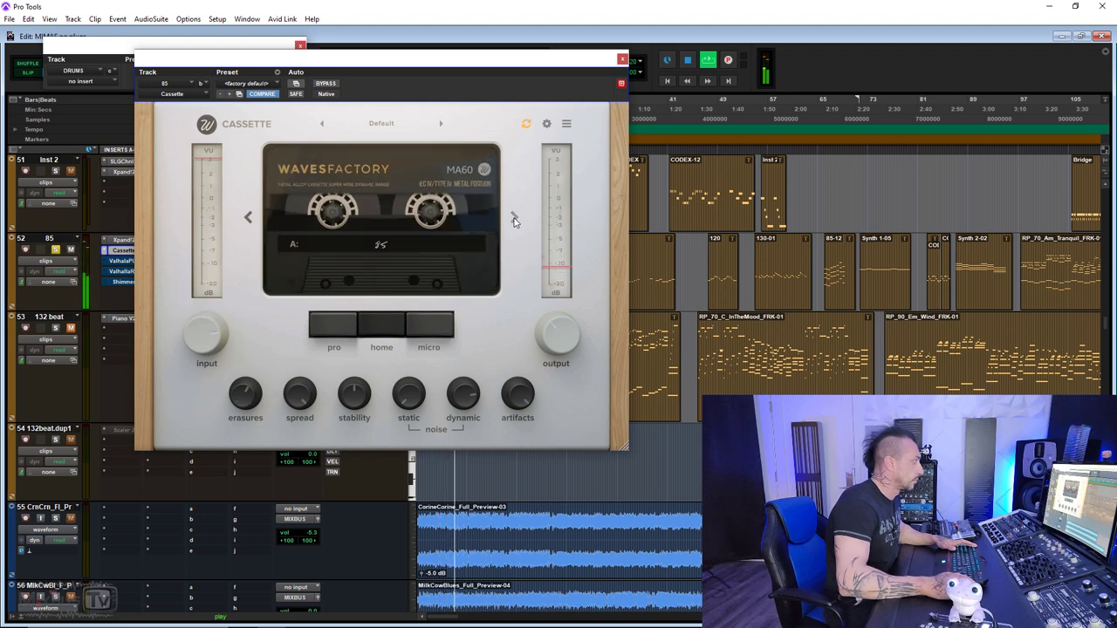
click(514, 218)
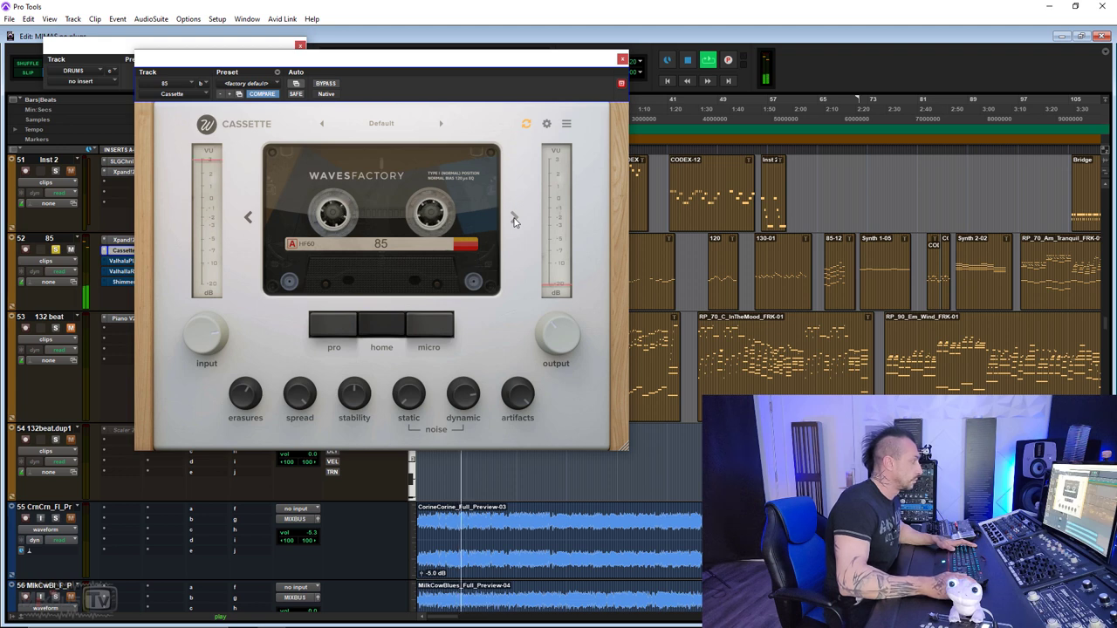
click(514, 218)
click(514, 219)
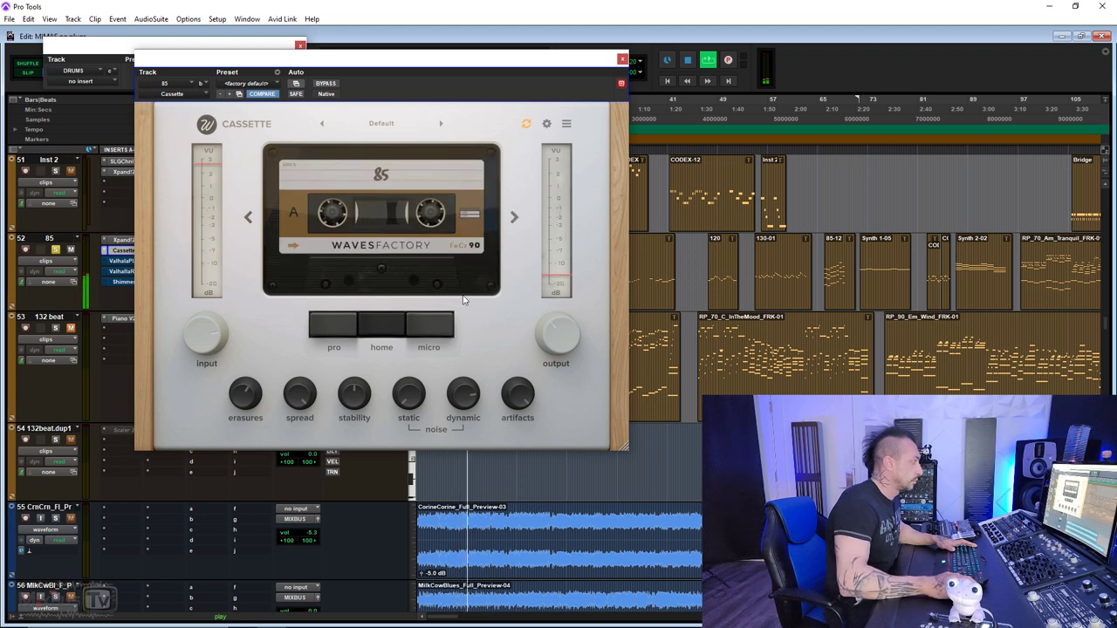
click(514, 218)
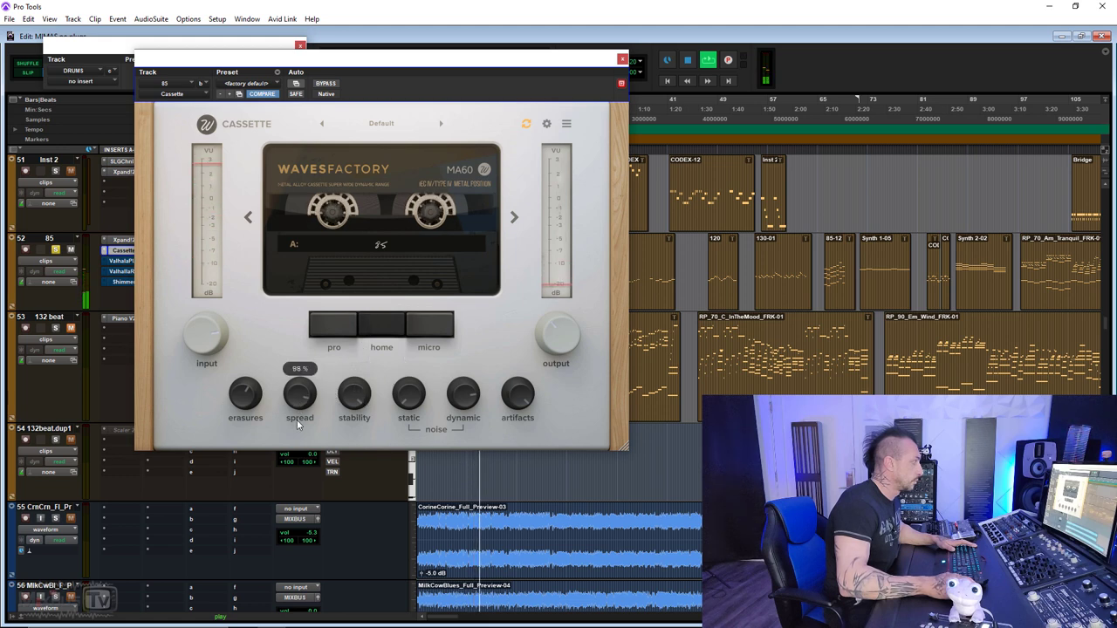
click(514, 219)
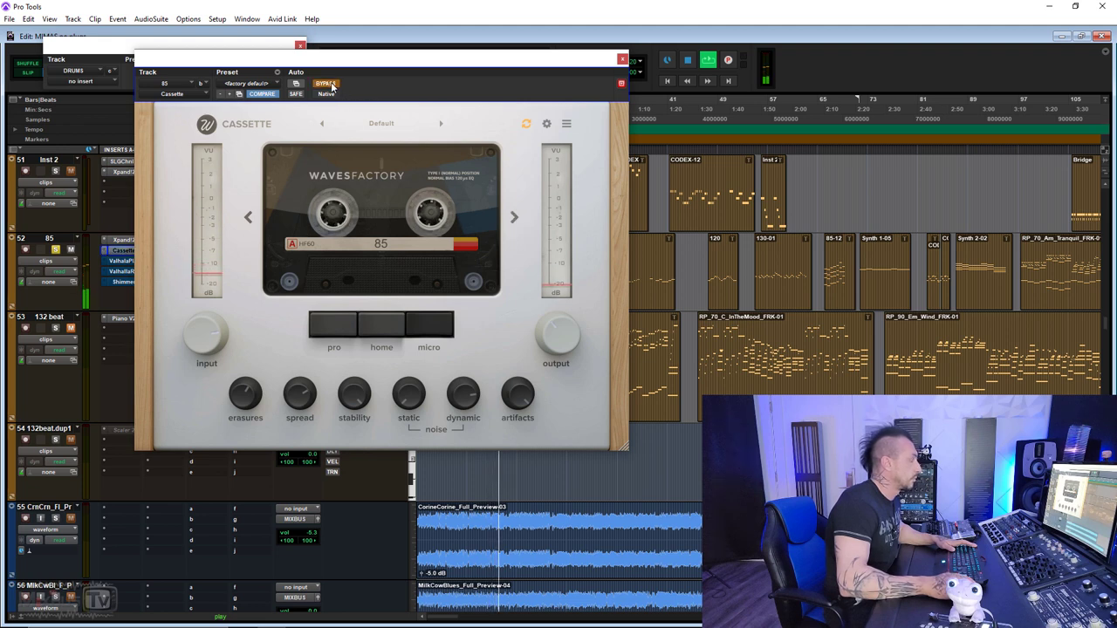
Step: Return Cassette to the HF60 tape and make the plug-in inactive on track 85
click(249, 217)
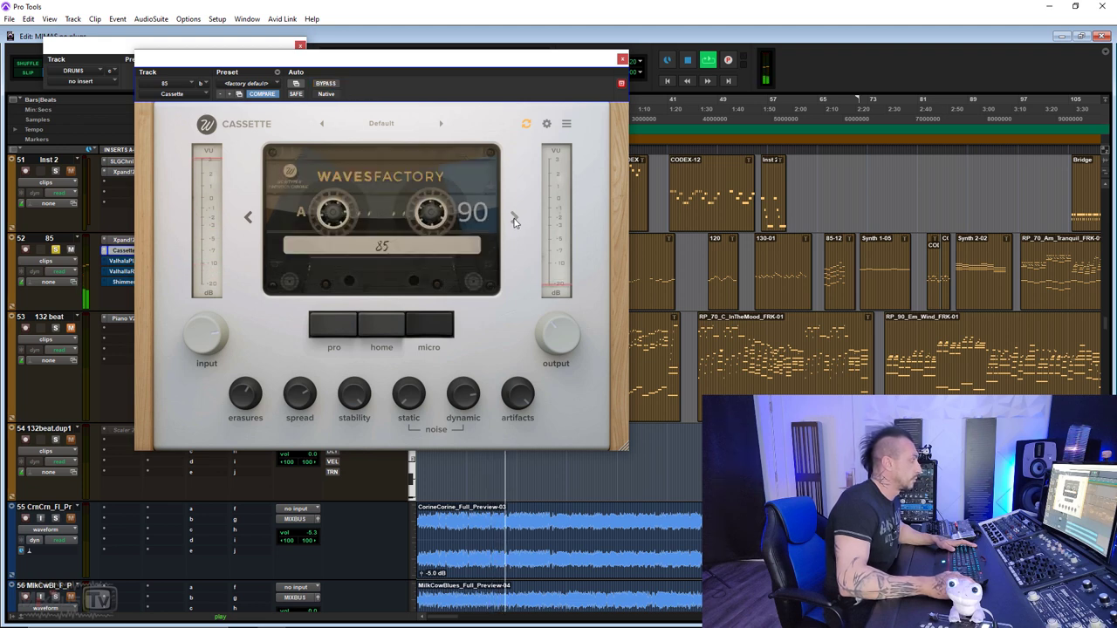
click(248, 216)
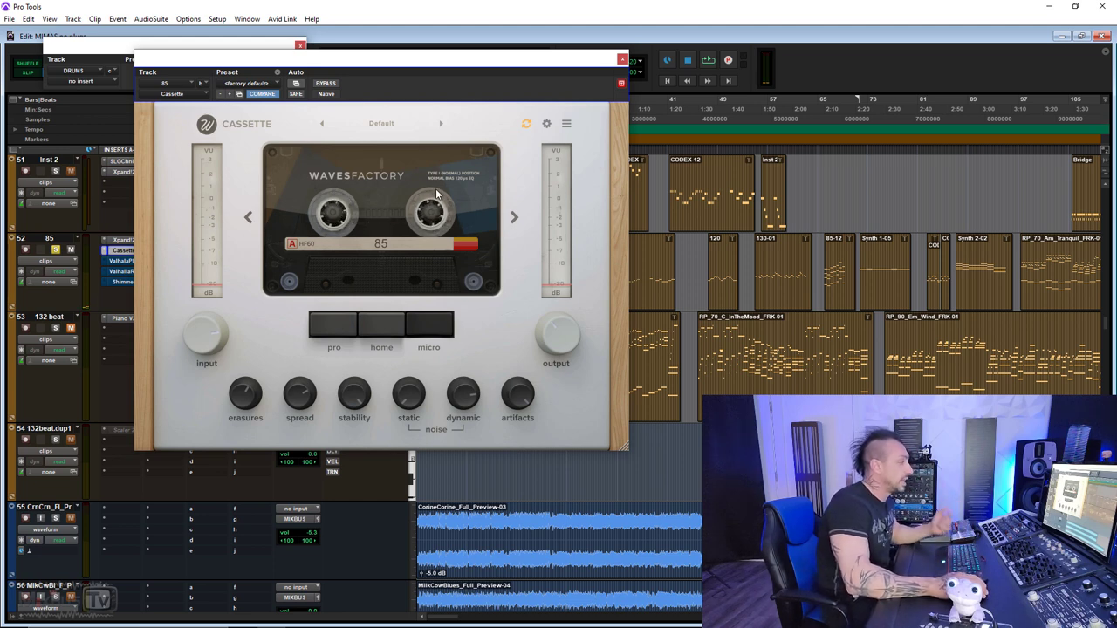
click(621, 59)
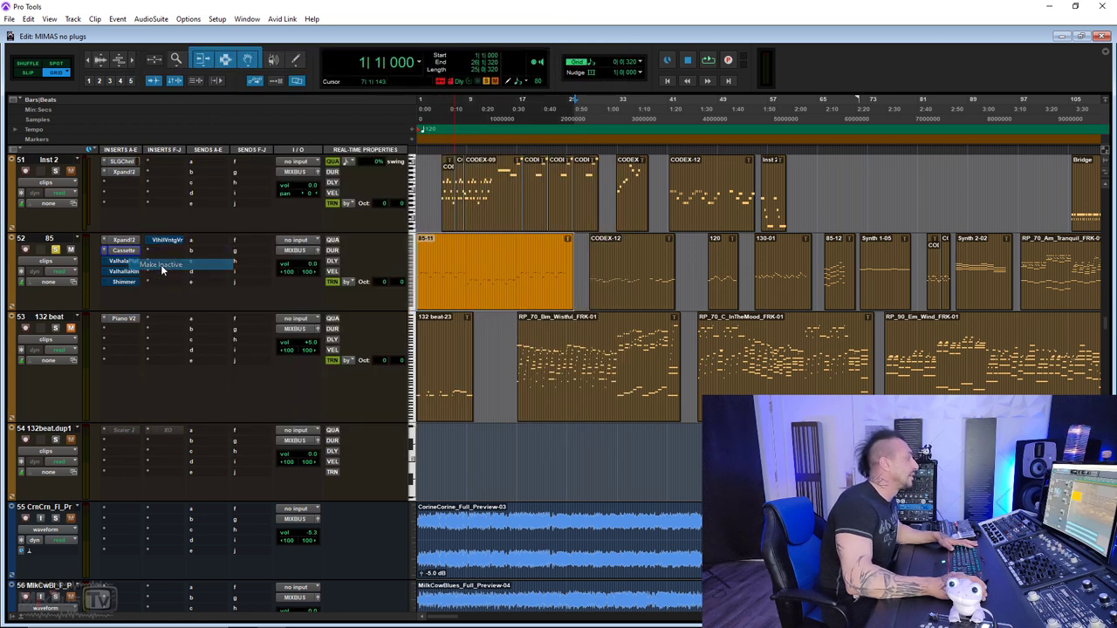
Step: Open ValhallaPlate and ValhallaRoom from track 85's inserts and place their windows side by side
click(131, 261)
drag(356, 46, 542, 34)
click(129, 274)
drag(377, 15, 901, 13)
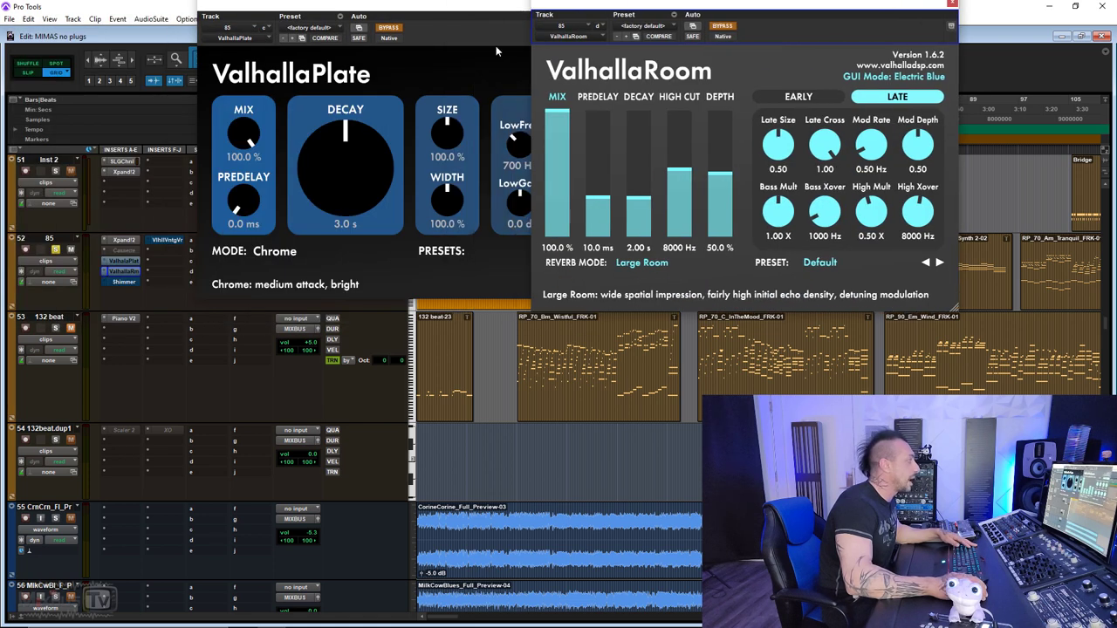
Step: Open ValhallaShimmer and ValhallaVintageVerb from track 85, placing the Shimmer window below the other reverbs
click(129, 283)
drag(276, 11, 282, 284)
click(161, 248)
drag(458, 23, 441, 114)
Step: Spread out the ValhallaRoom, ValhallaPlate and ValhallaVintageVerb windows so all four reverbs can be seen together
click(444, 19)
drag(790, 7, 926, 7)
drag(479, 5, 561, 5)
drag(278, 73, 278, 17)
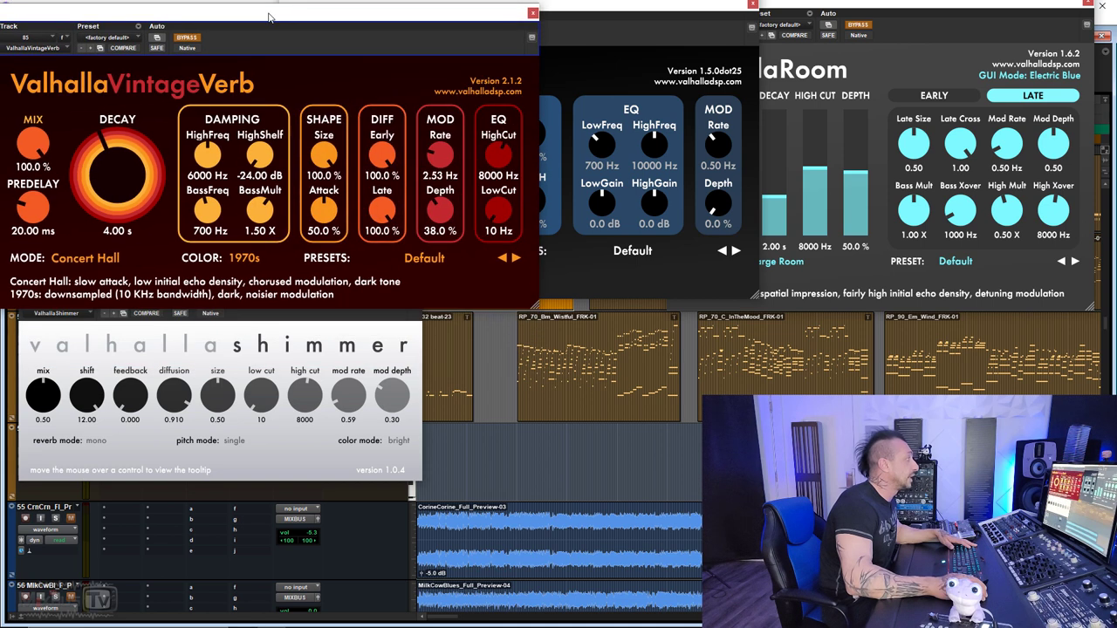
click(346, 319)
click(429, 306)
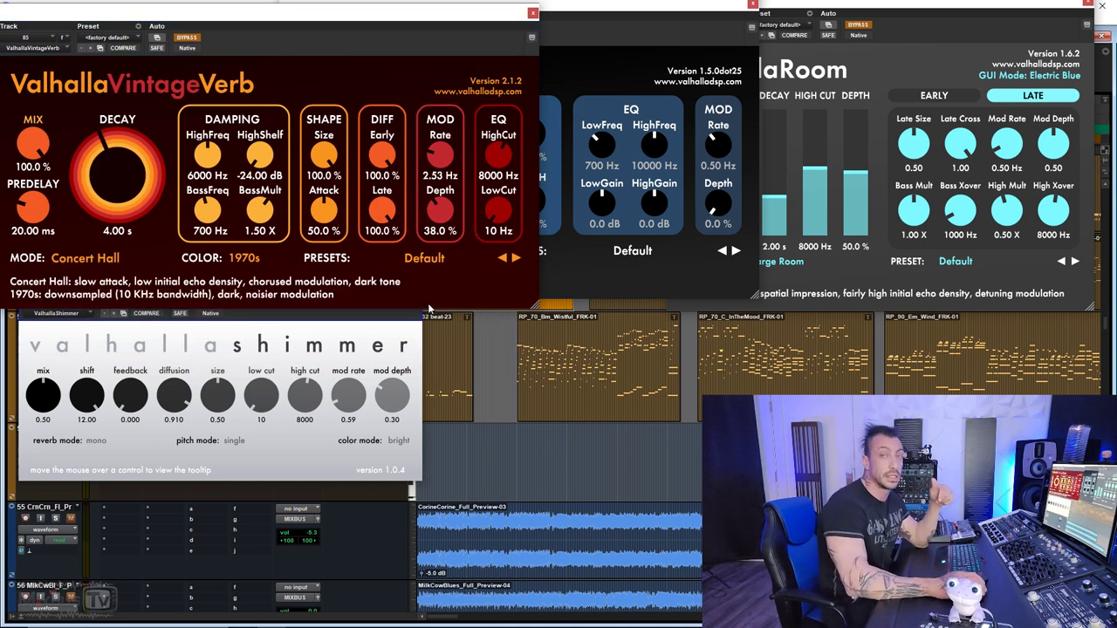
drag(418, 21, 425, 24)
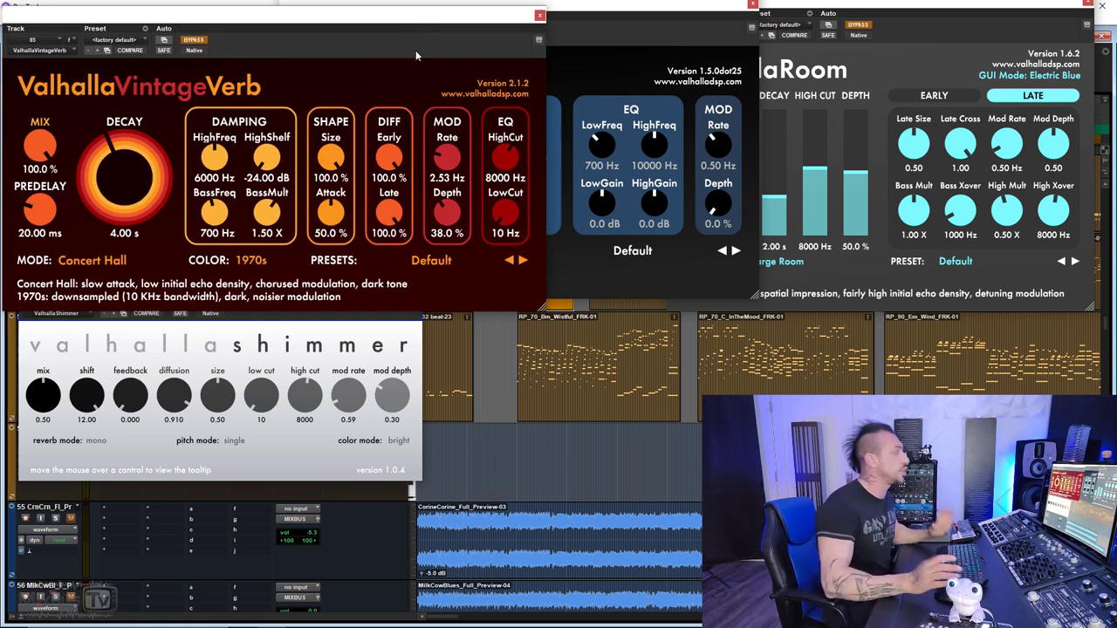
Step: Look through the reverb modes of ValhallaVintageVerb and ValhallaPlate, and examine ValhallaRoom's controls
click(92, 260)
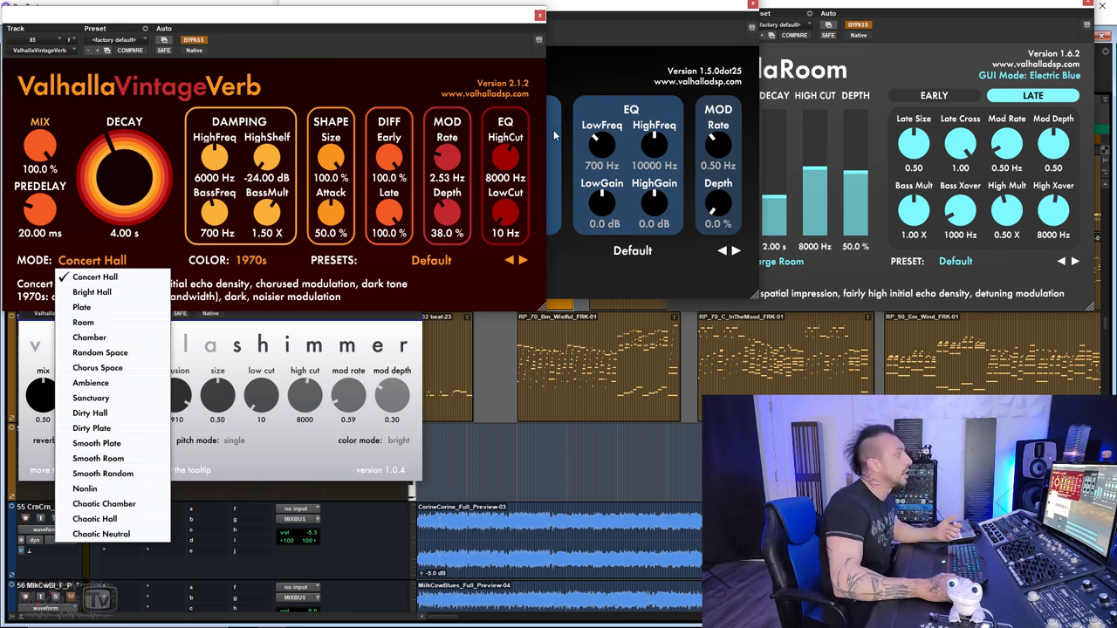
click(557, 26)
drag(553, 10, 560, 17)
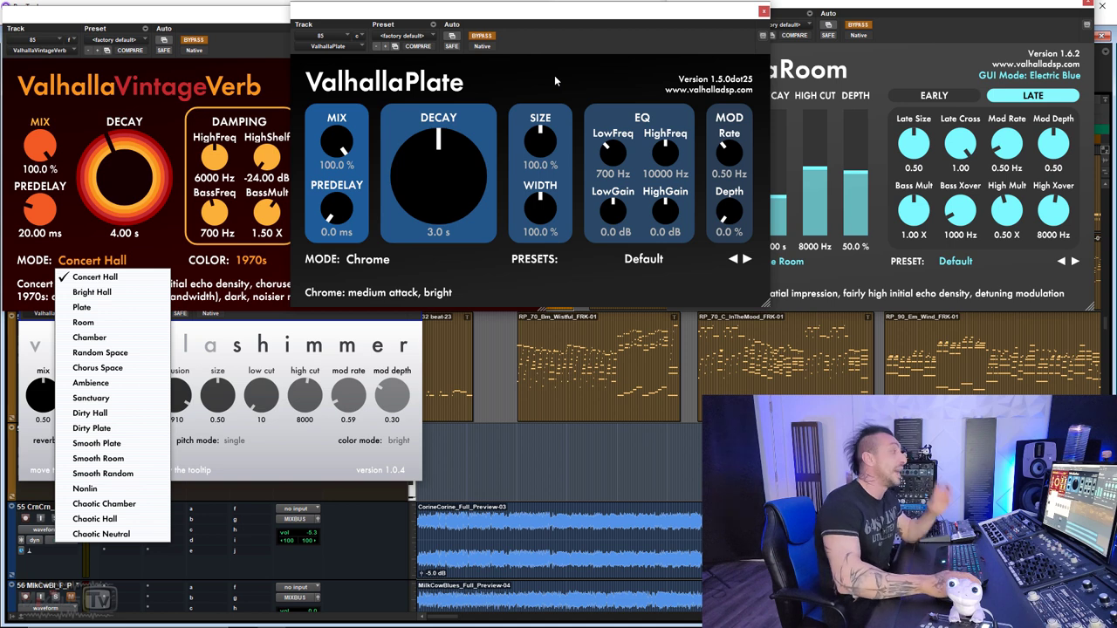
click(375, 260)
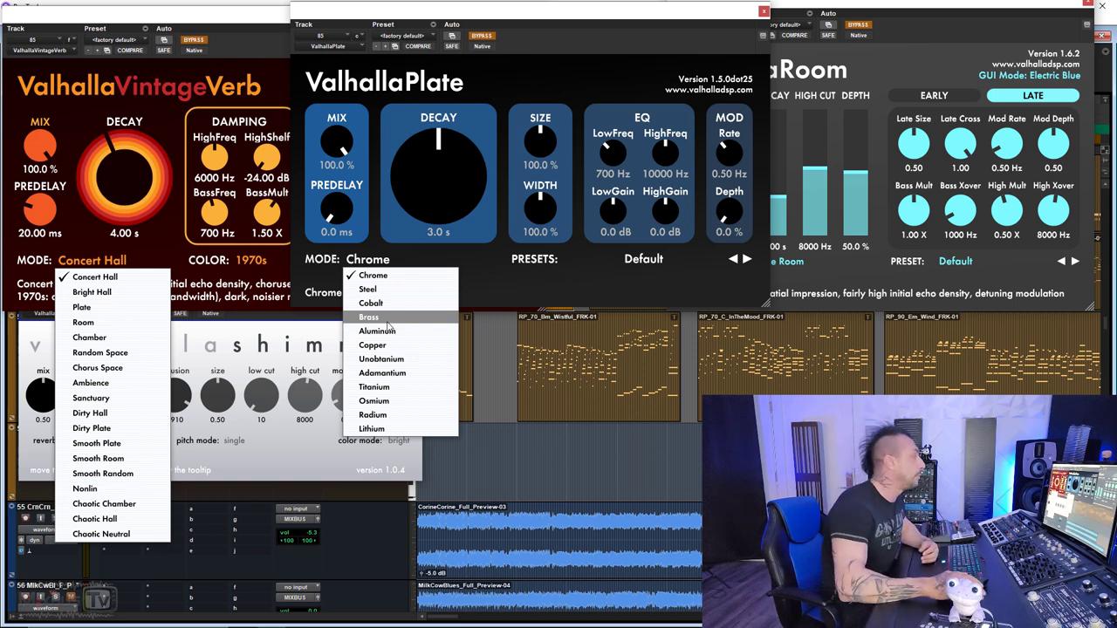
click(894, 70)
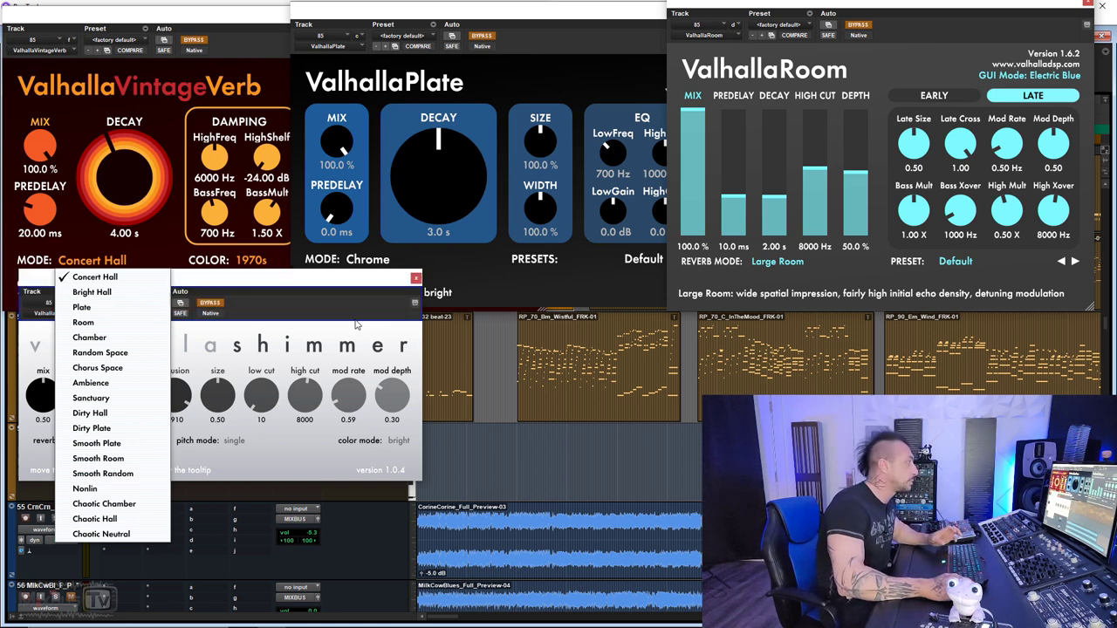
click(129, 276)
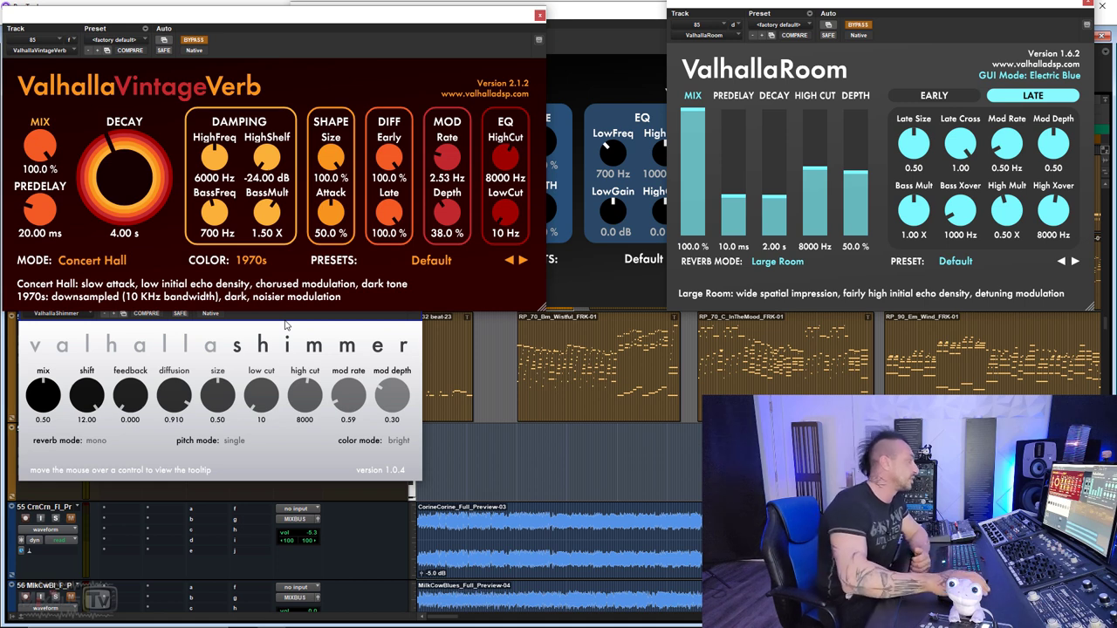
Step: Review ValhallaShimmer's pitch modes and set its reverb mode to bigStereo
click(235, 441)
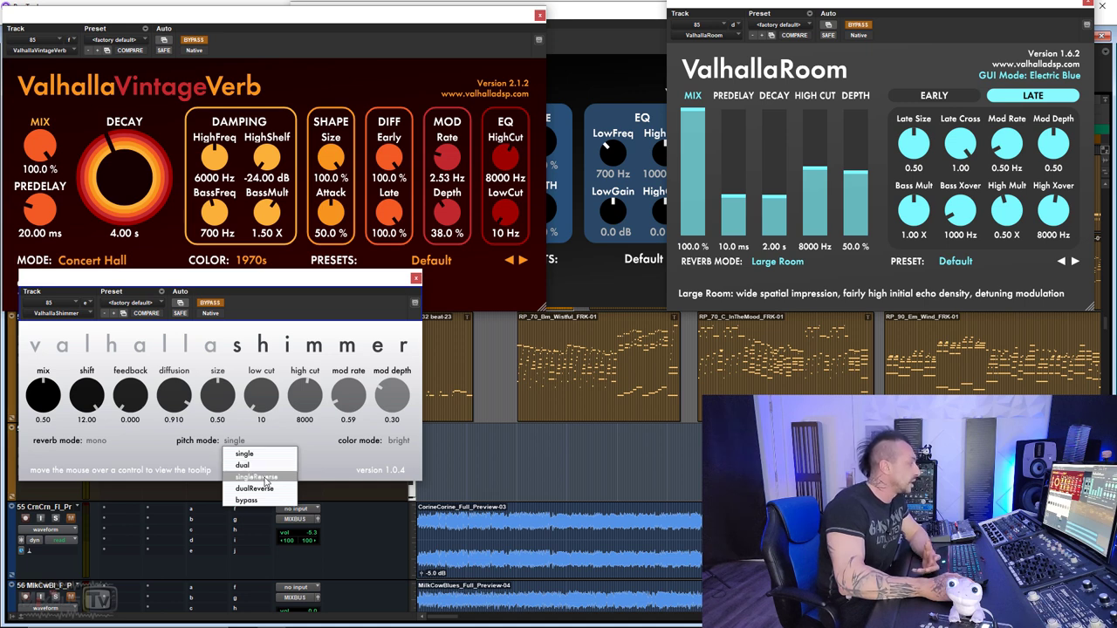
click(163, 453)
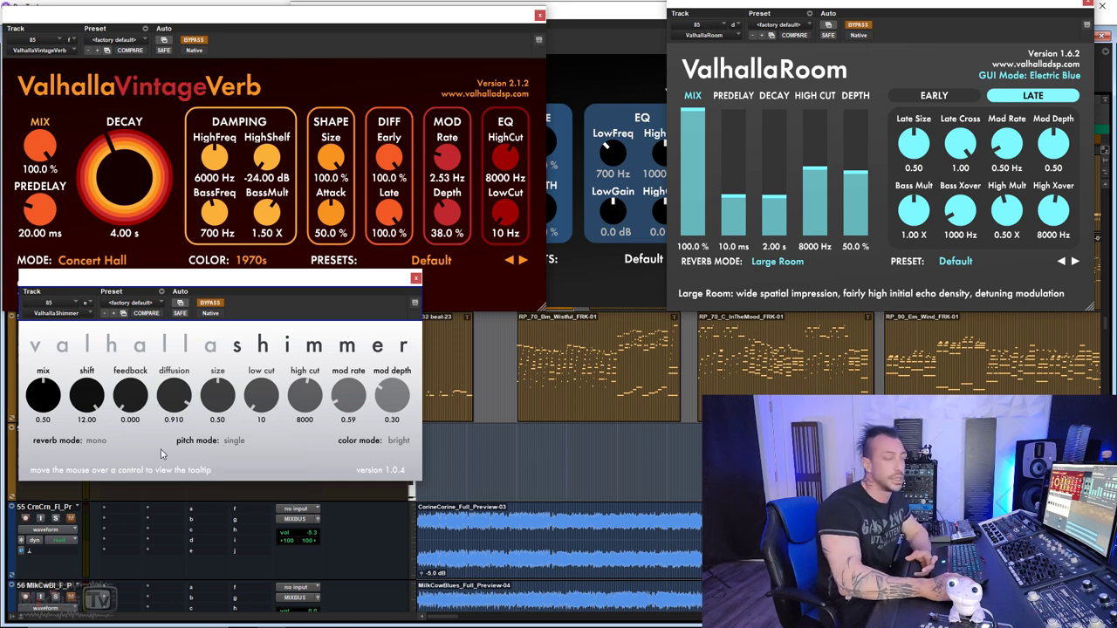
click(96, 441)
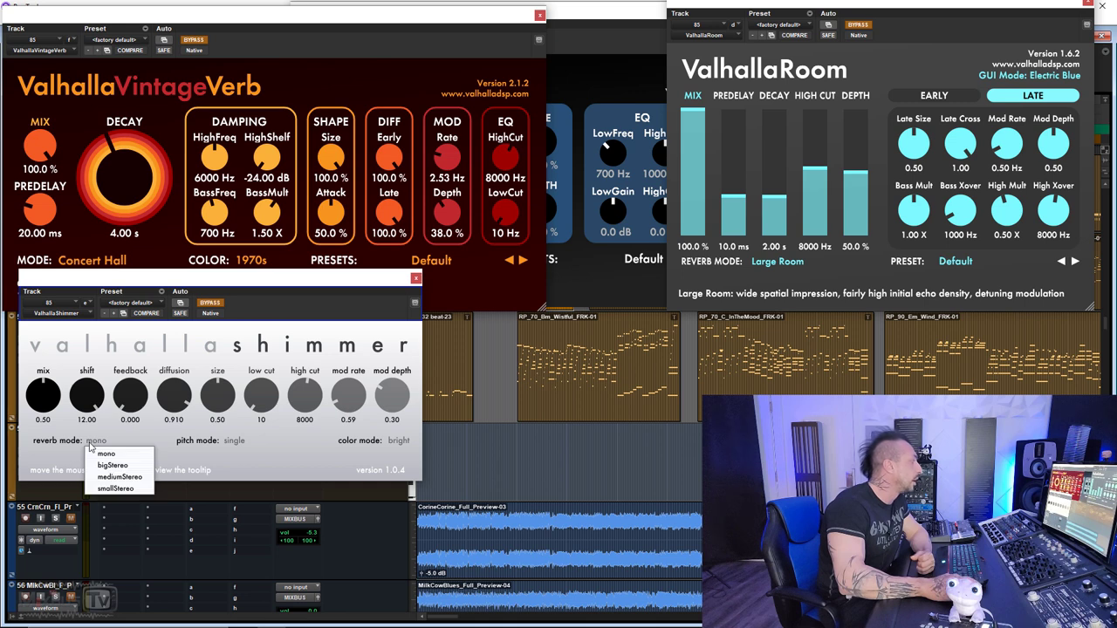
click(124, 467)
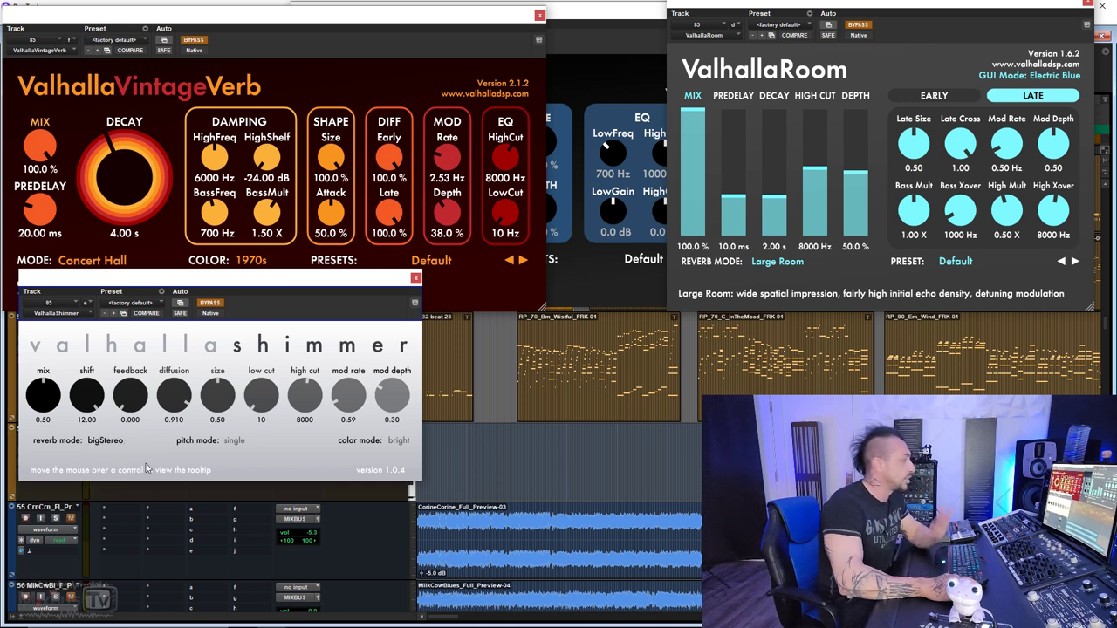
Step: Check ValhallaShimmer's color mode options and bring the ValhallaPlate window to the front
click(403, 444)
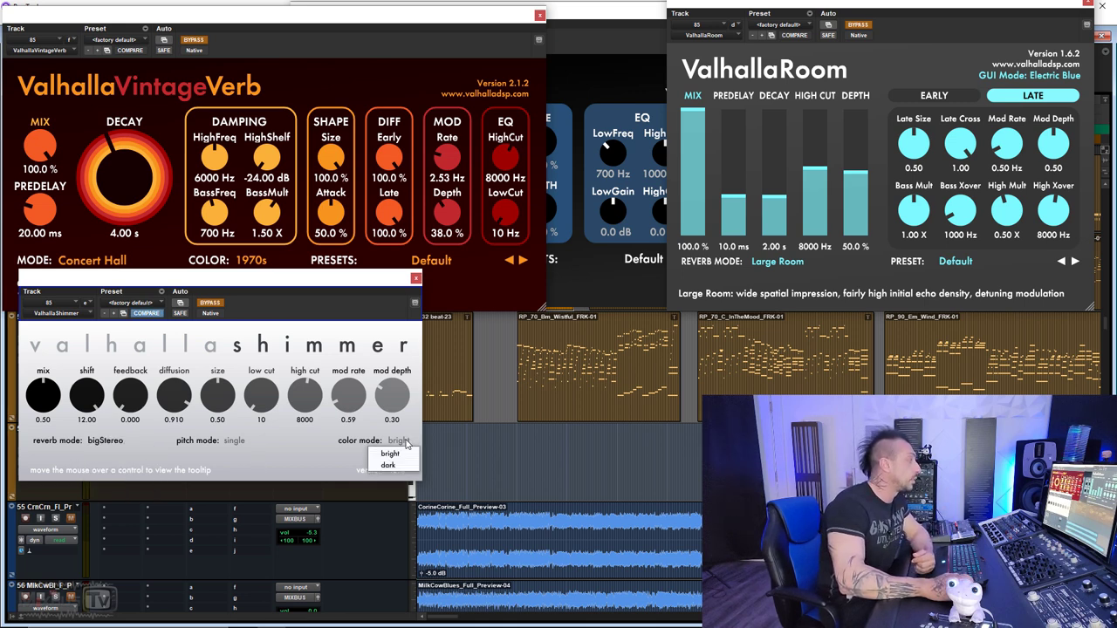
click(323, 445)
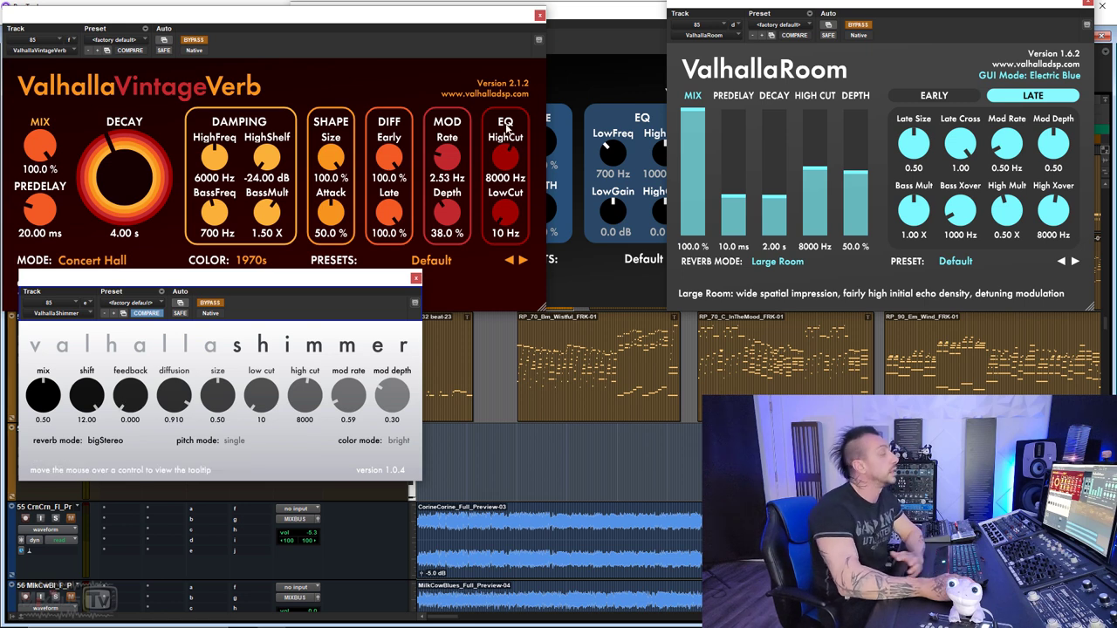
click(568, 85)
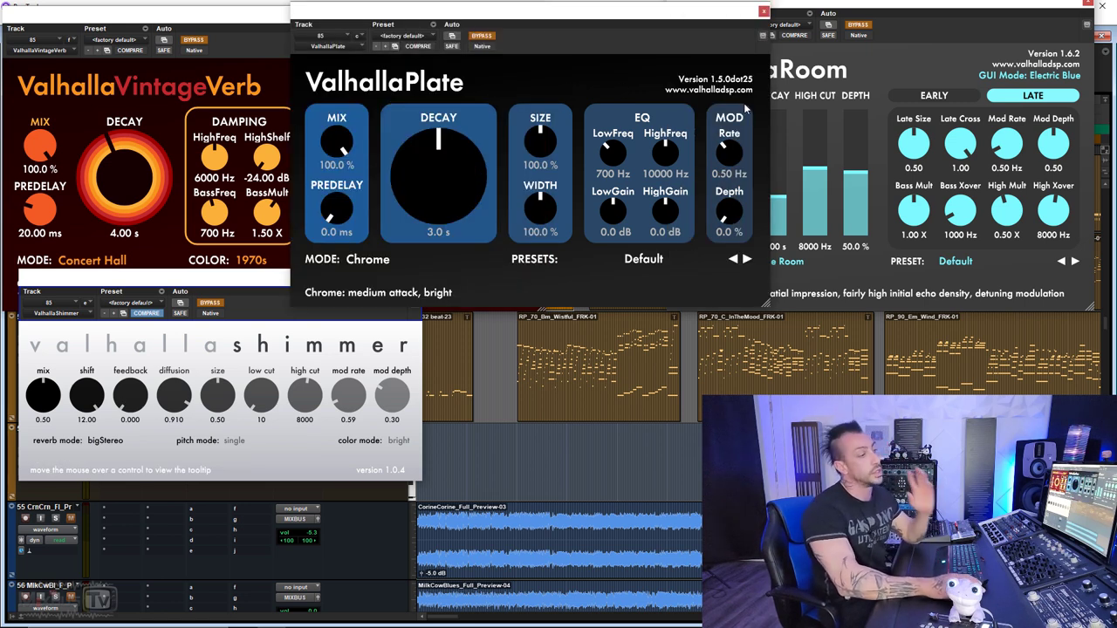